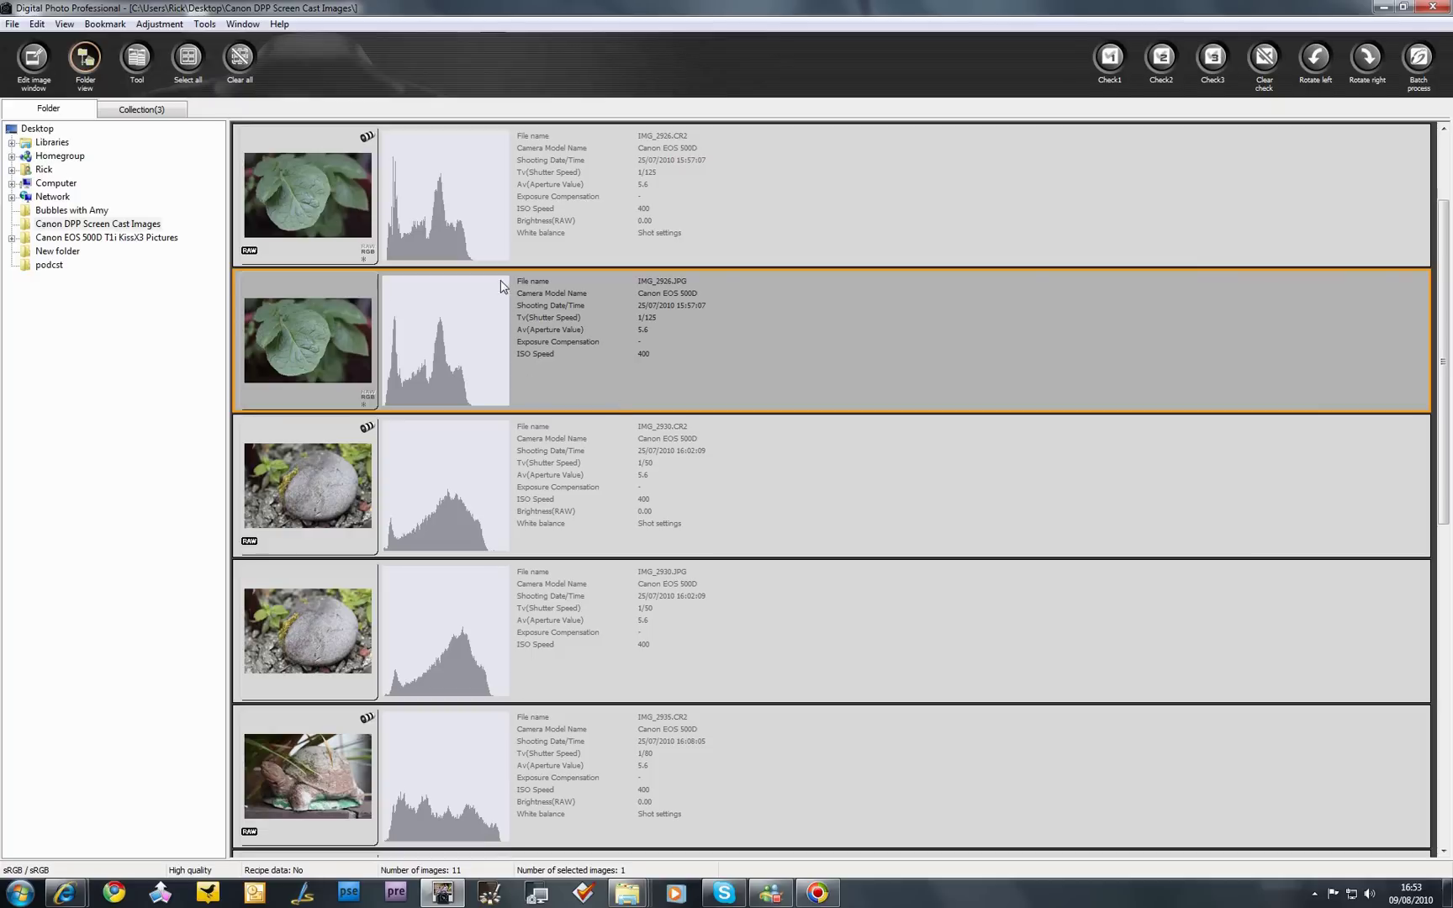
Glance at the bookmarks, then switch to the Collection and discard IMG_2926.CR2's unsaved edits with No to all.
click(106, 23)
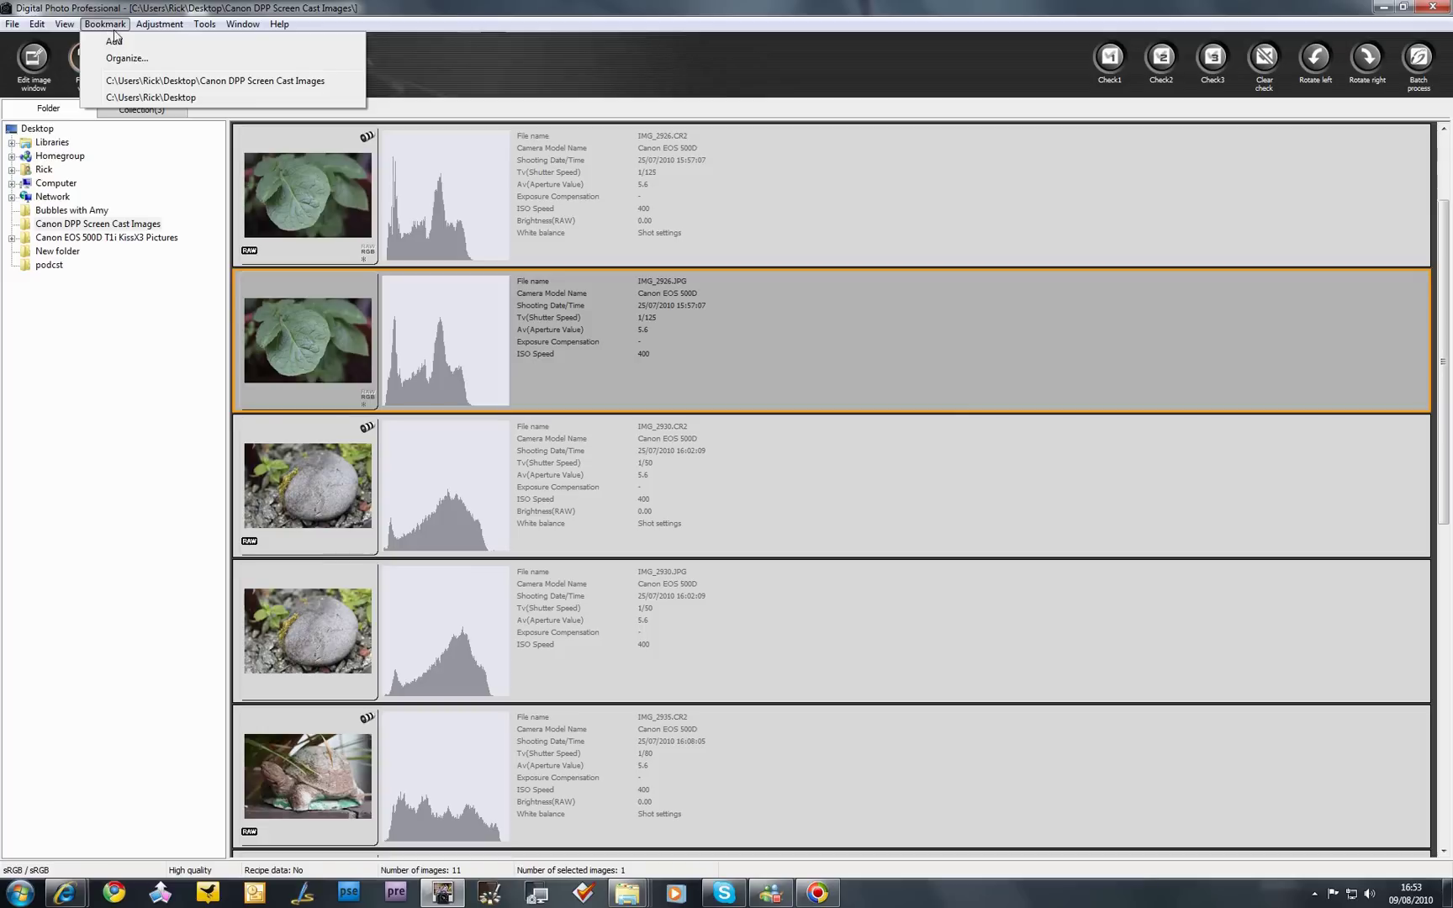
click(134, 7)
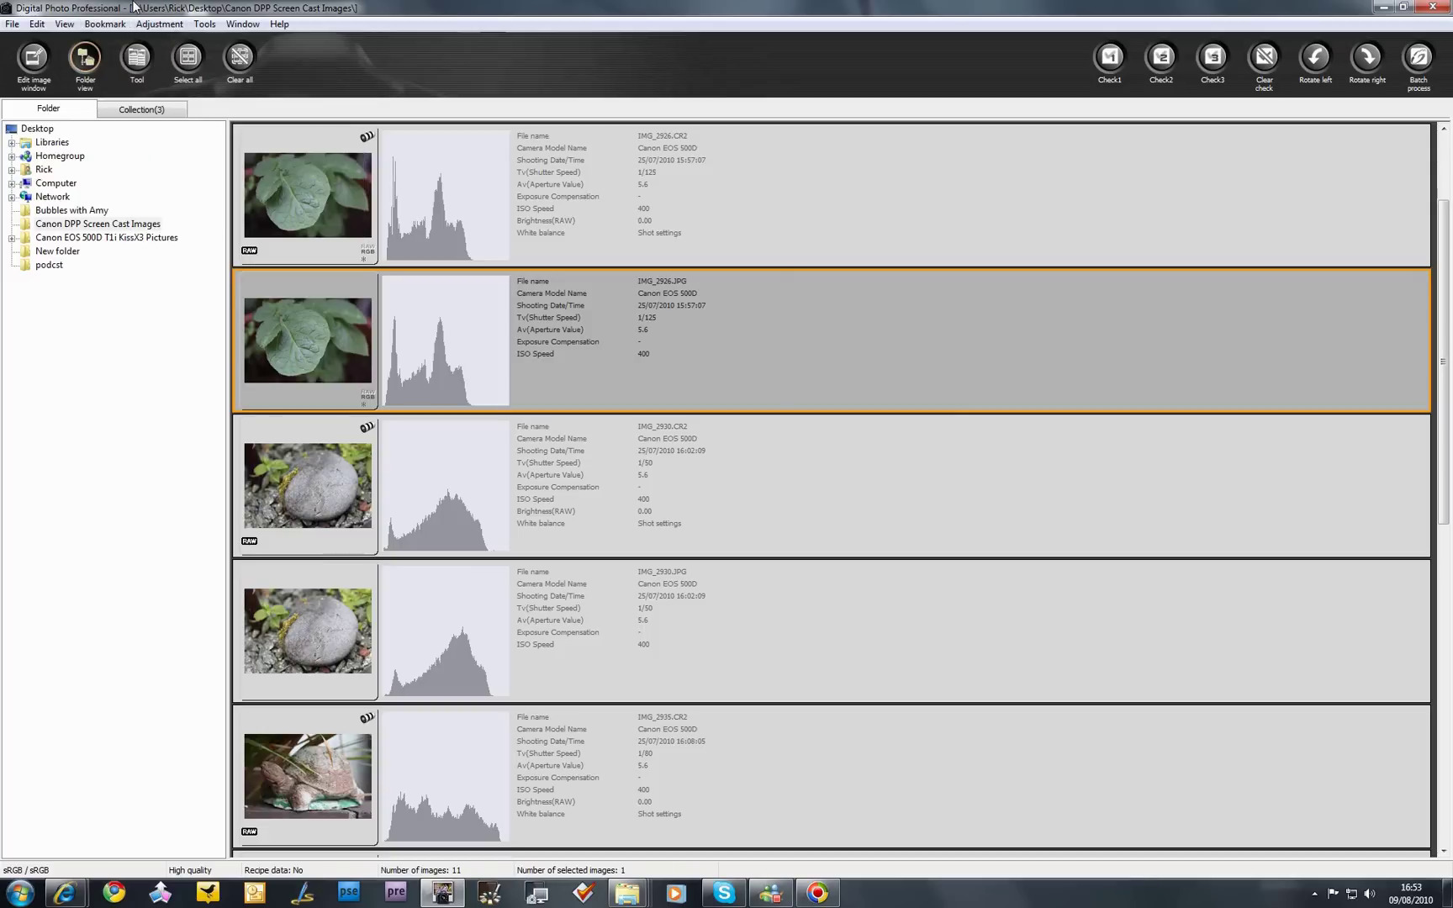
click(145, 111)
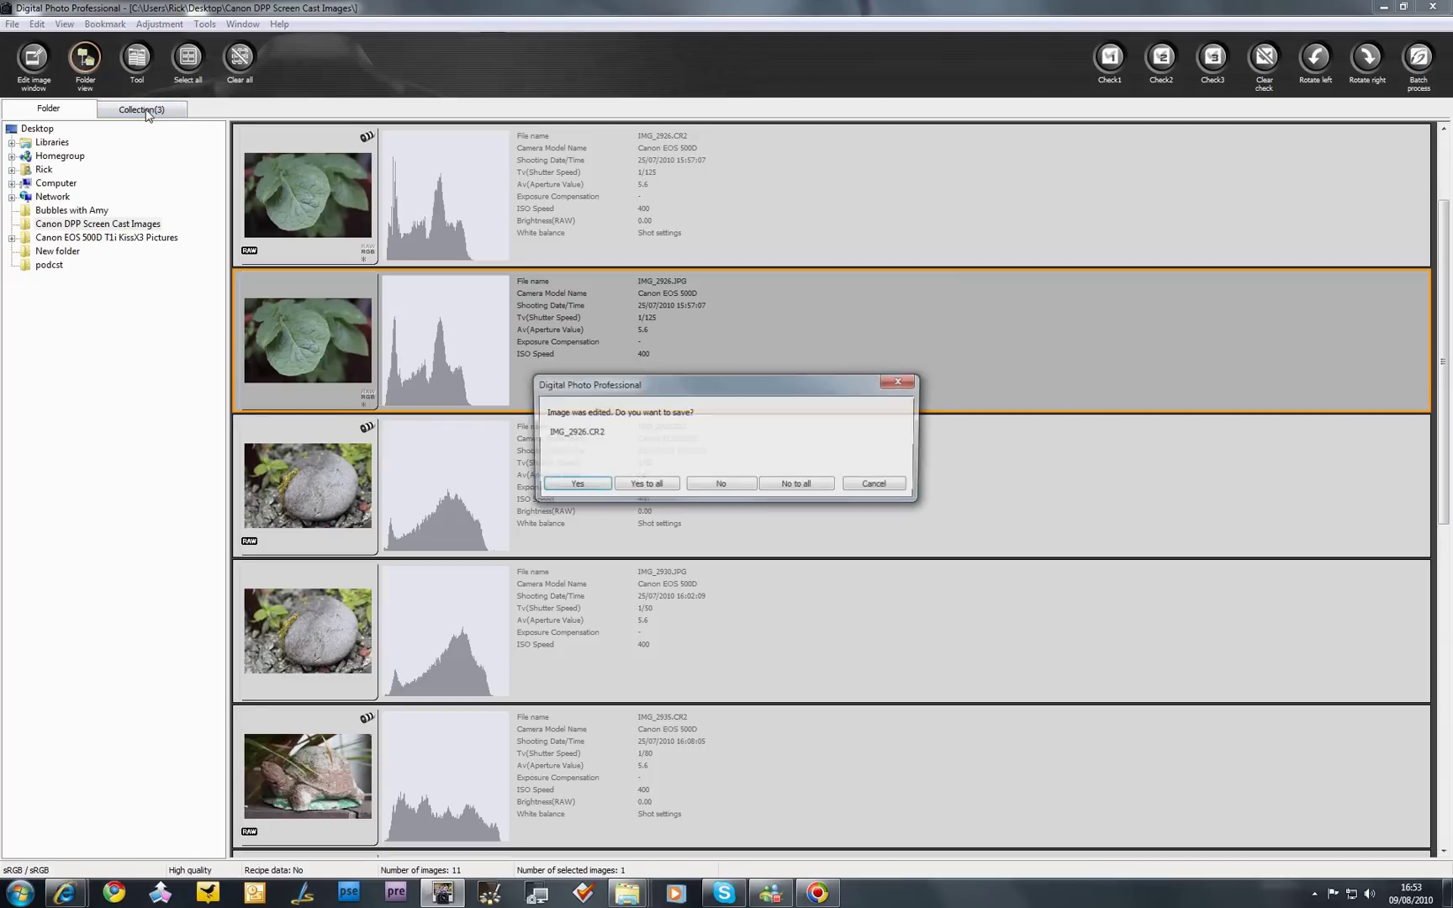
click(799, 486)
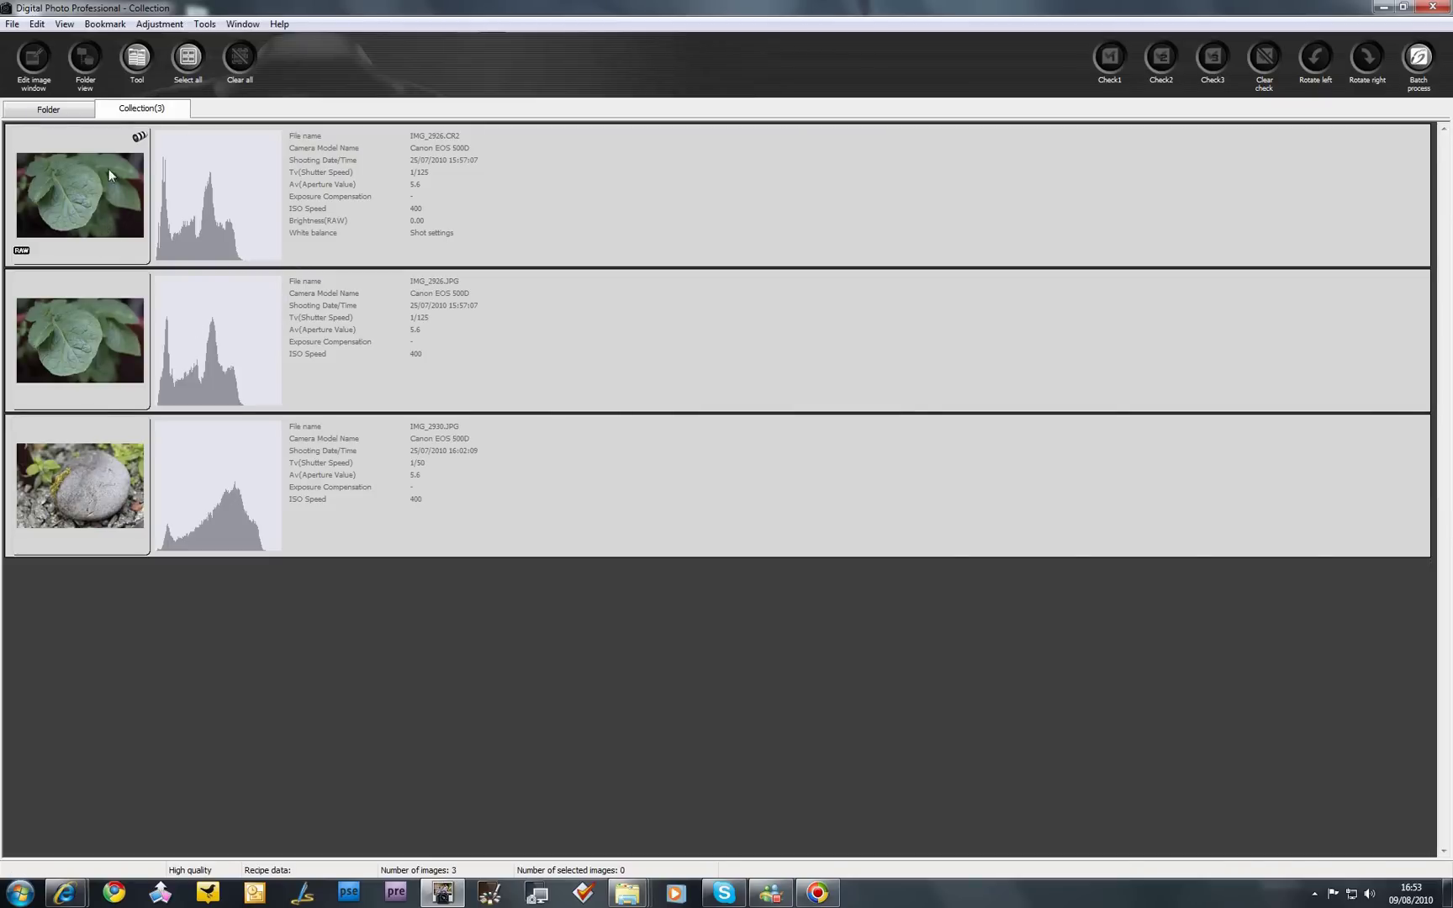
Return to the Folder view and scroll through its 11 images.
click(47, 110)
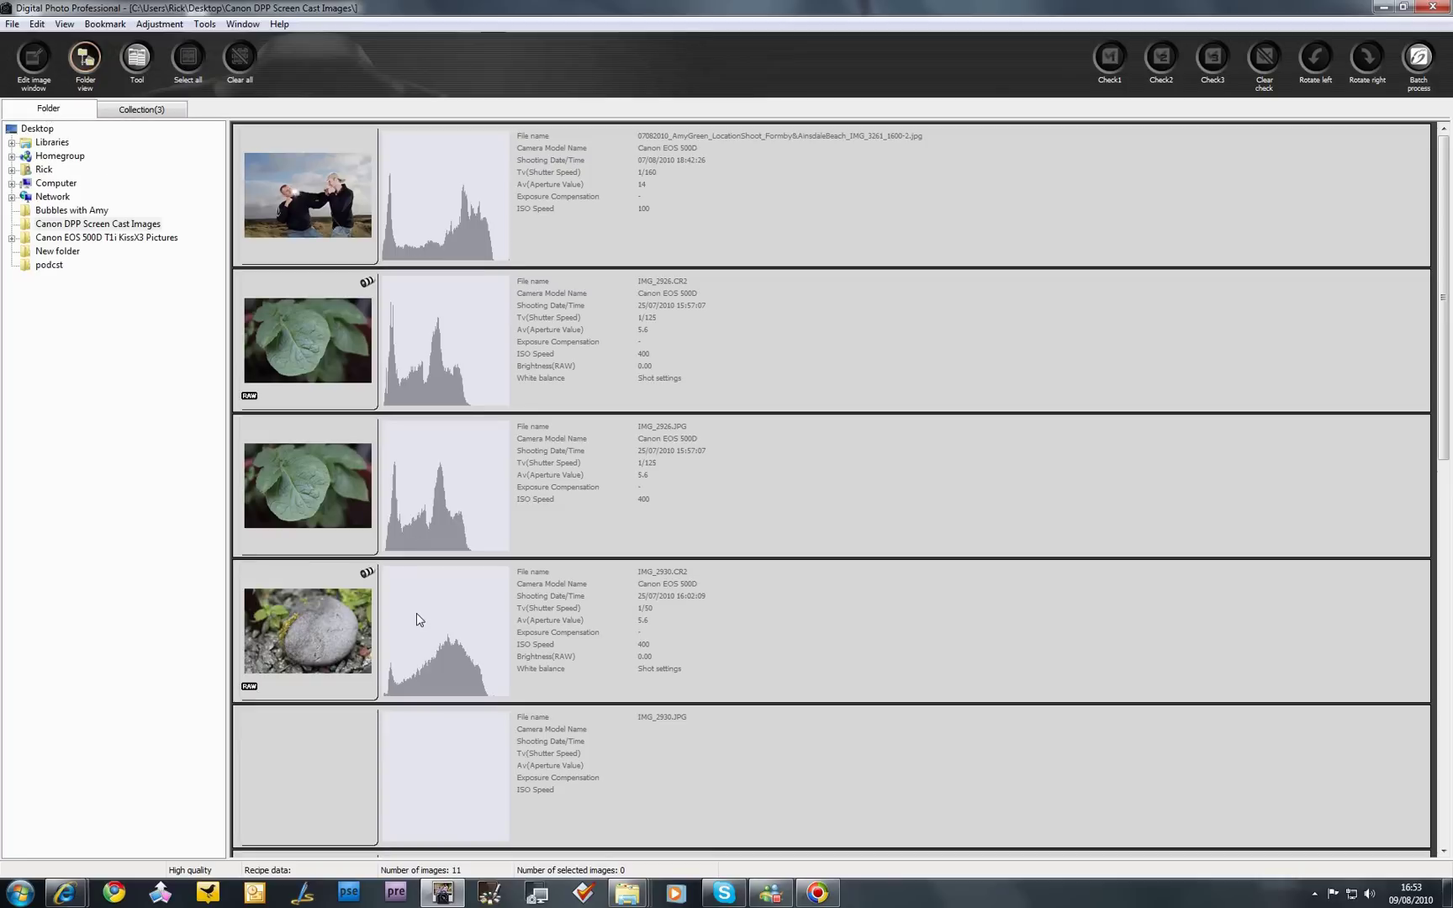
scroll(741, 538, down, 1)
scroll(741, 538, down, 1)
scroll(741, 538, up, 1)
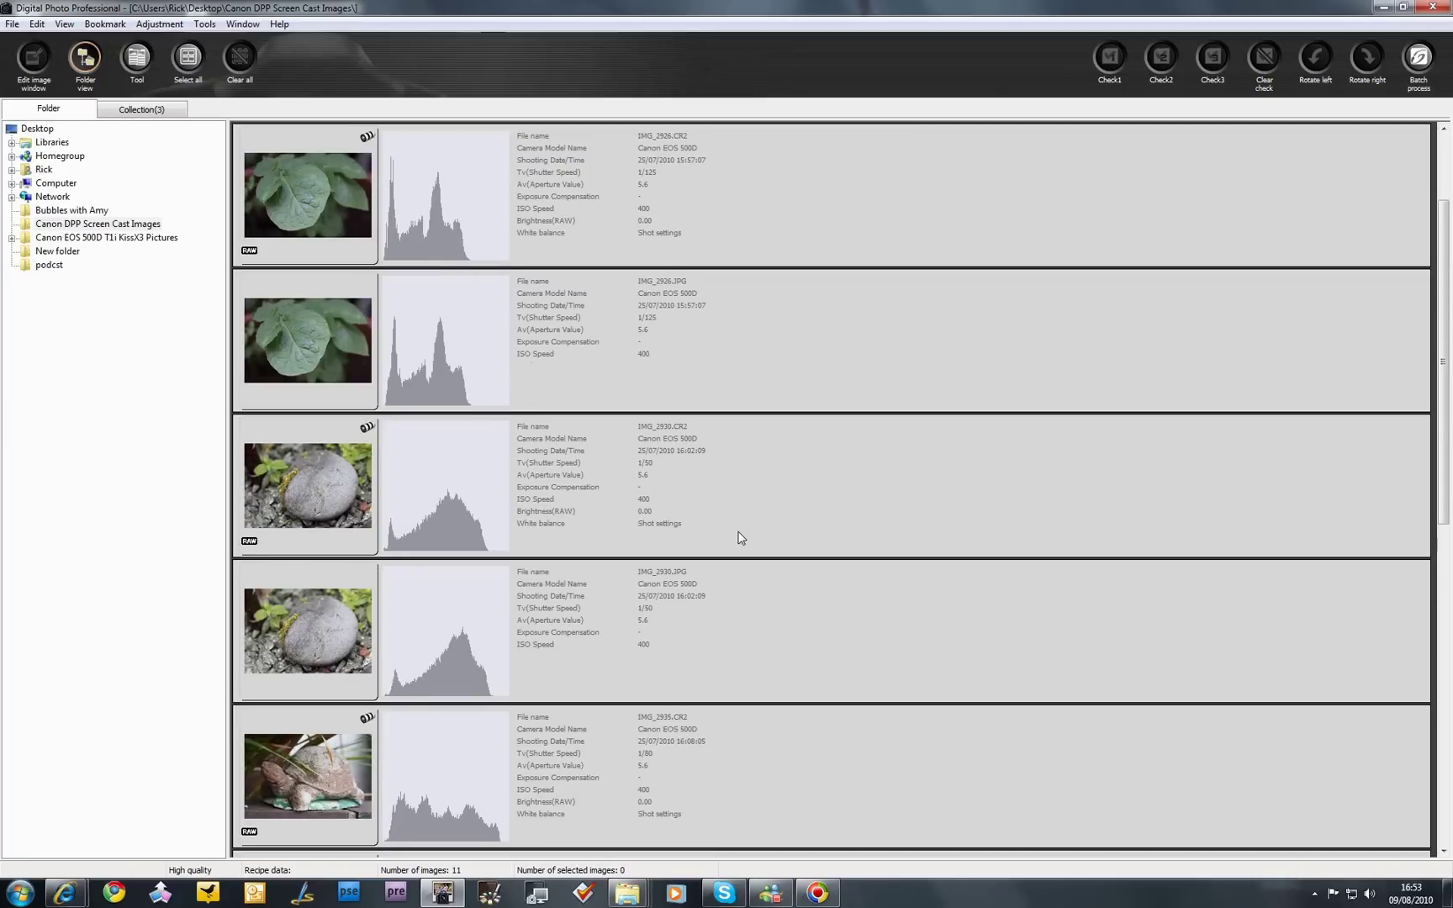
scroll(711, 512, down, 1)
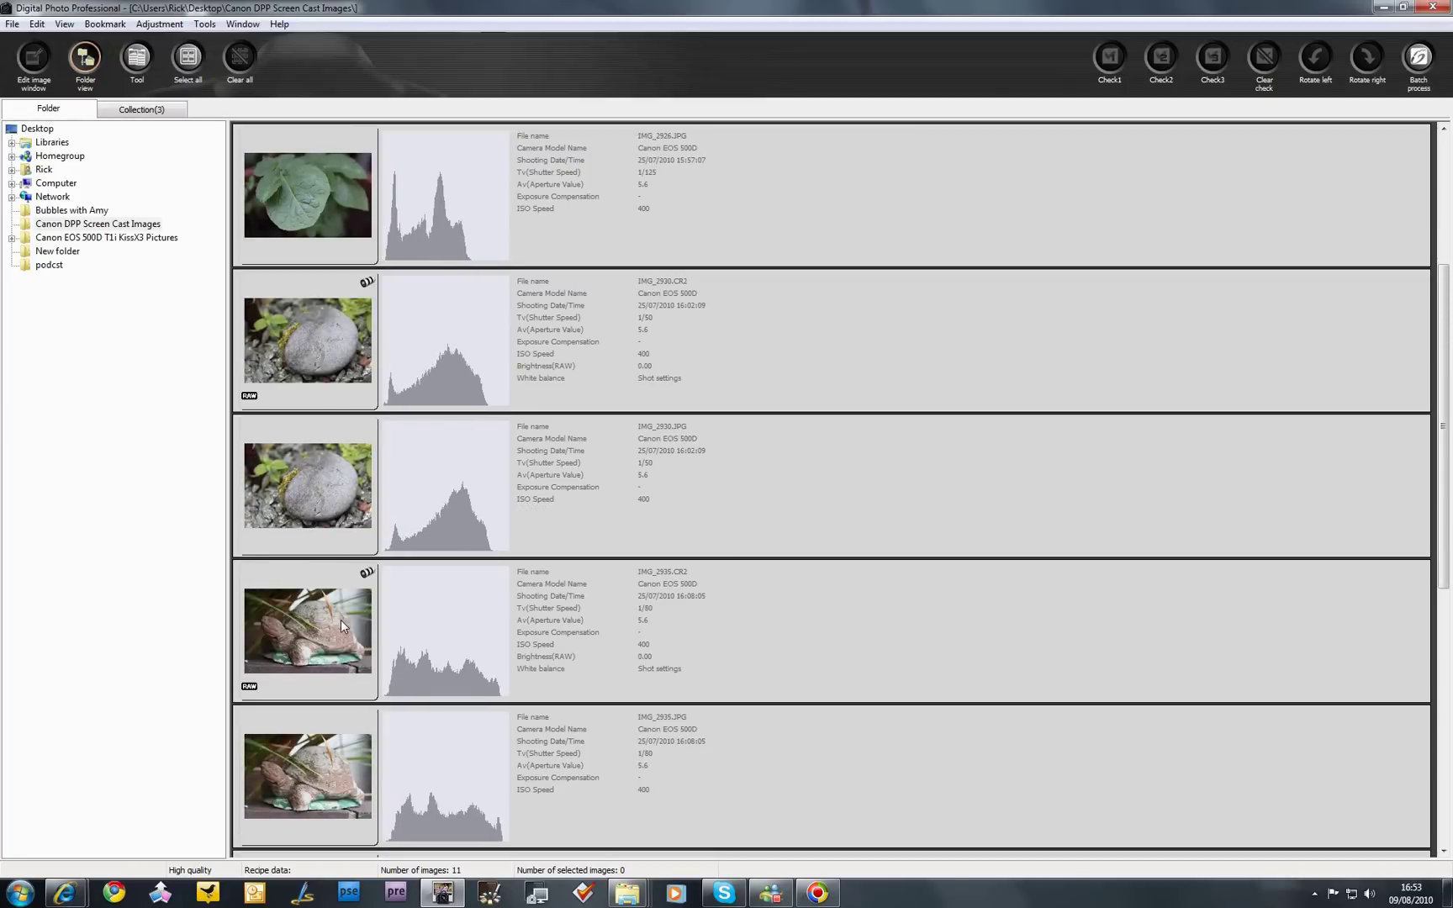
Add IMG_2935.CR2 to the collection, check the four collected images, then return to the folder list.
right_click(311, 645)
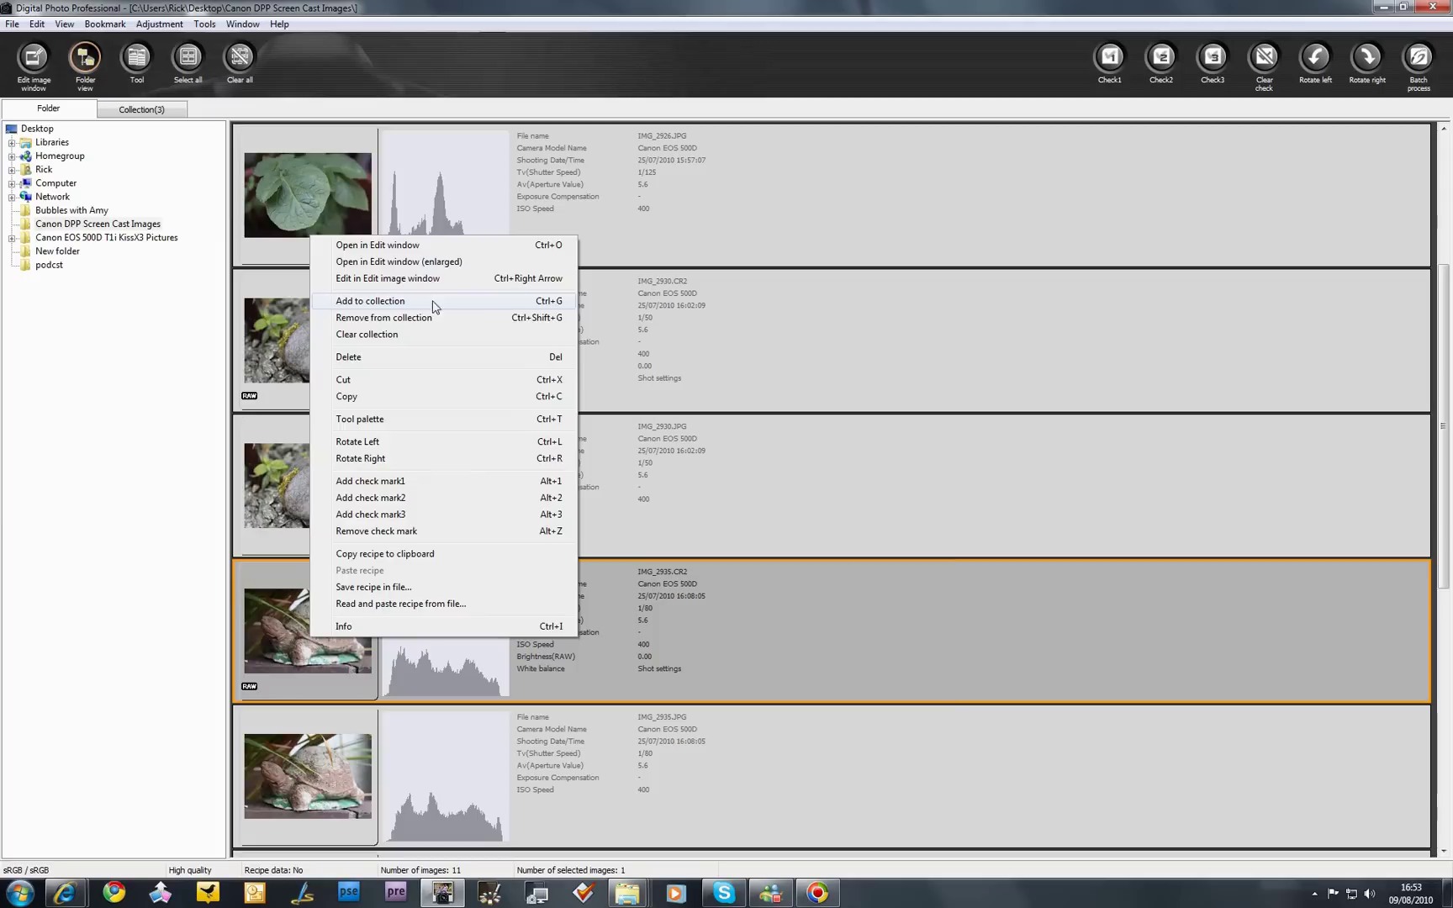
click(541, 301)
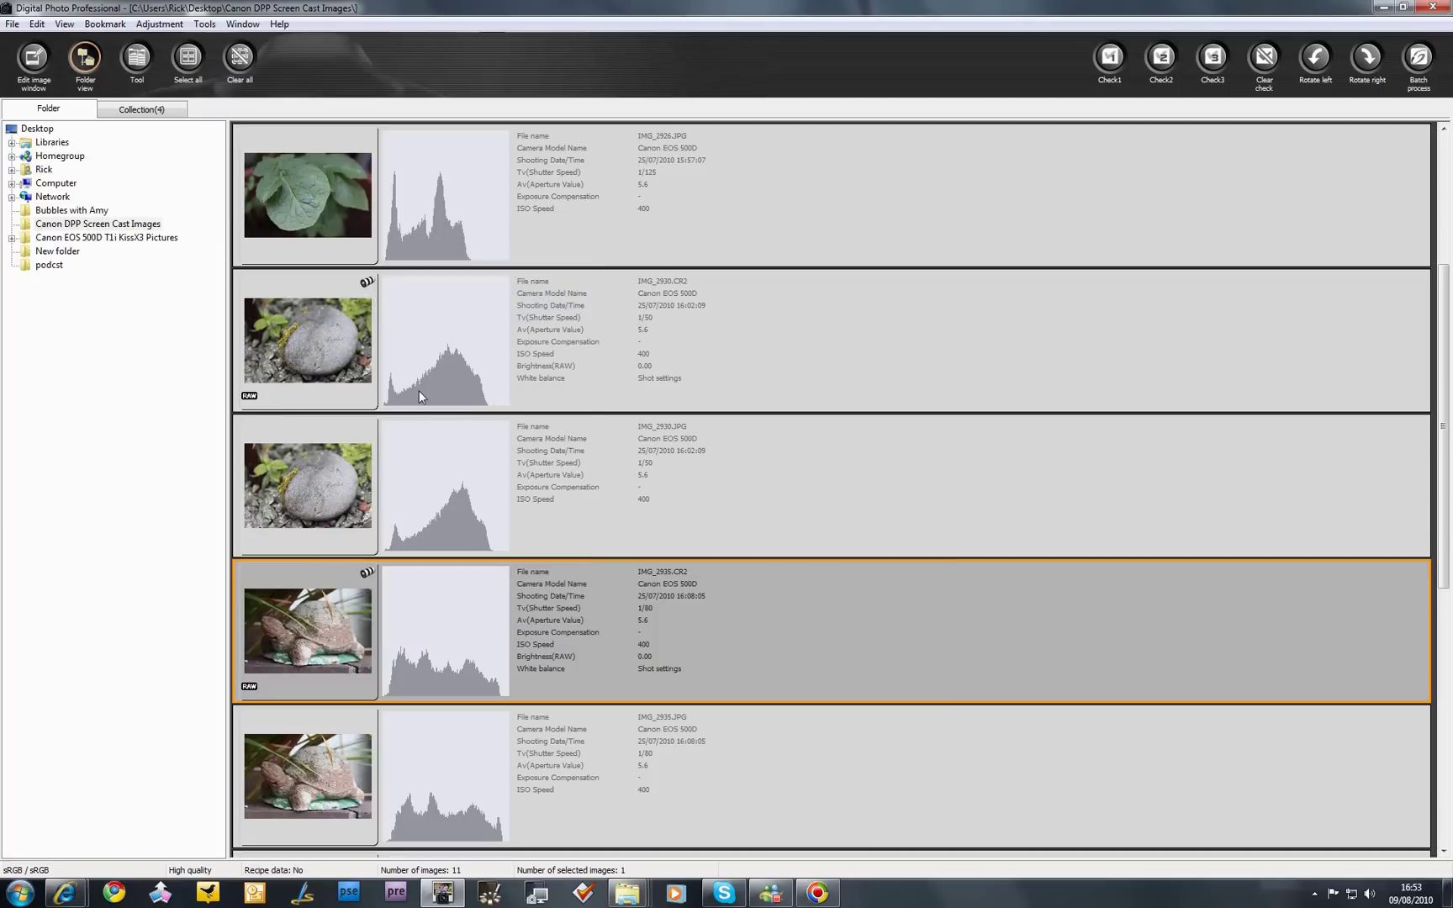
click(151, 111)
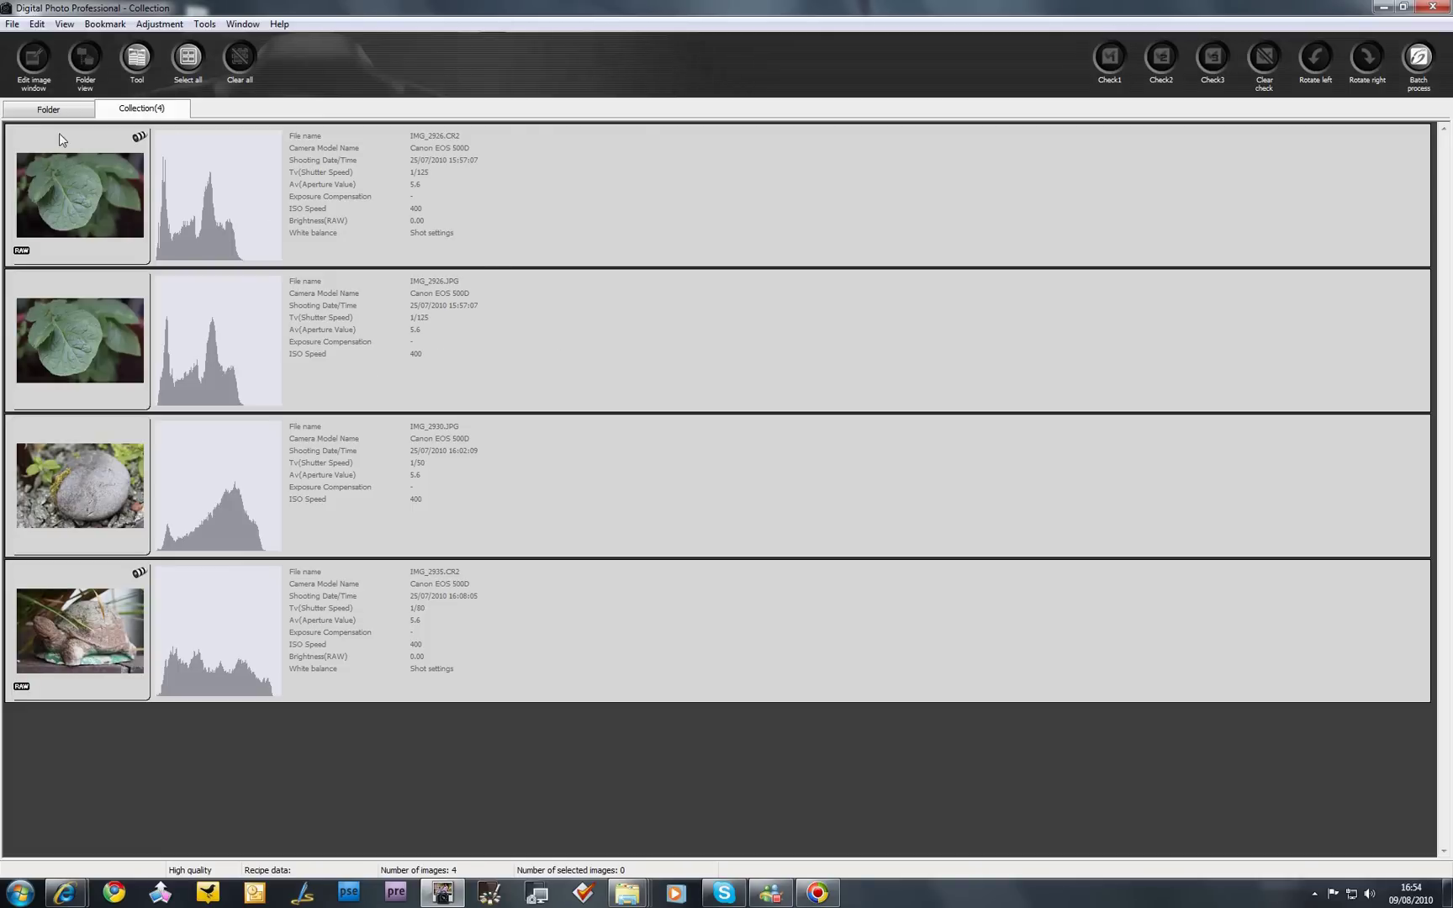
click(49, 110)
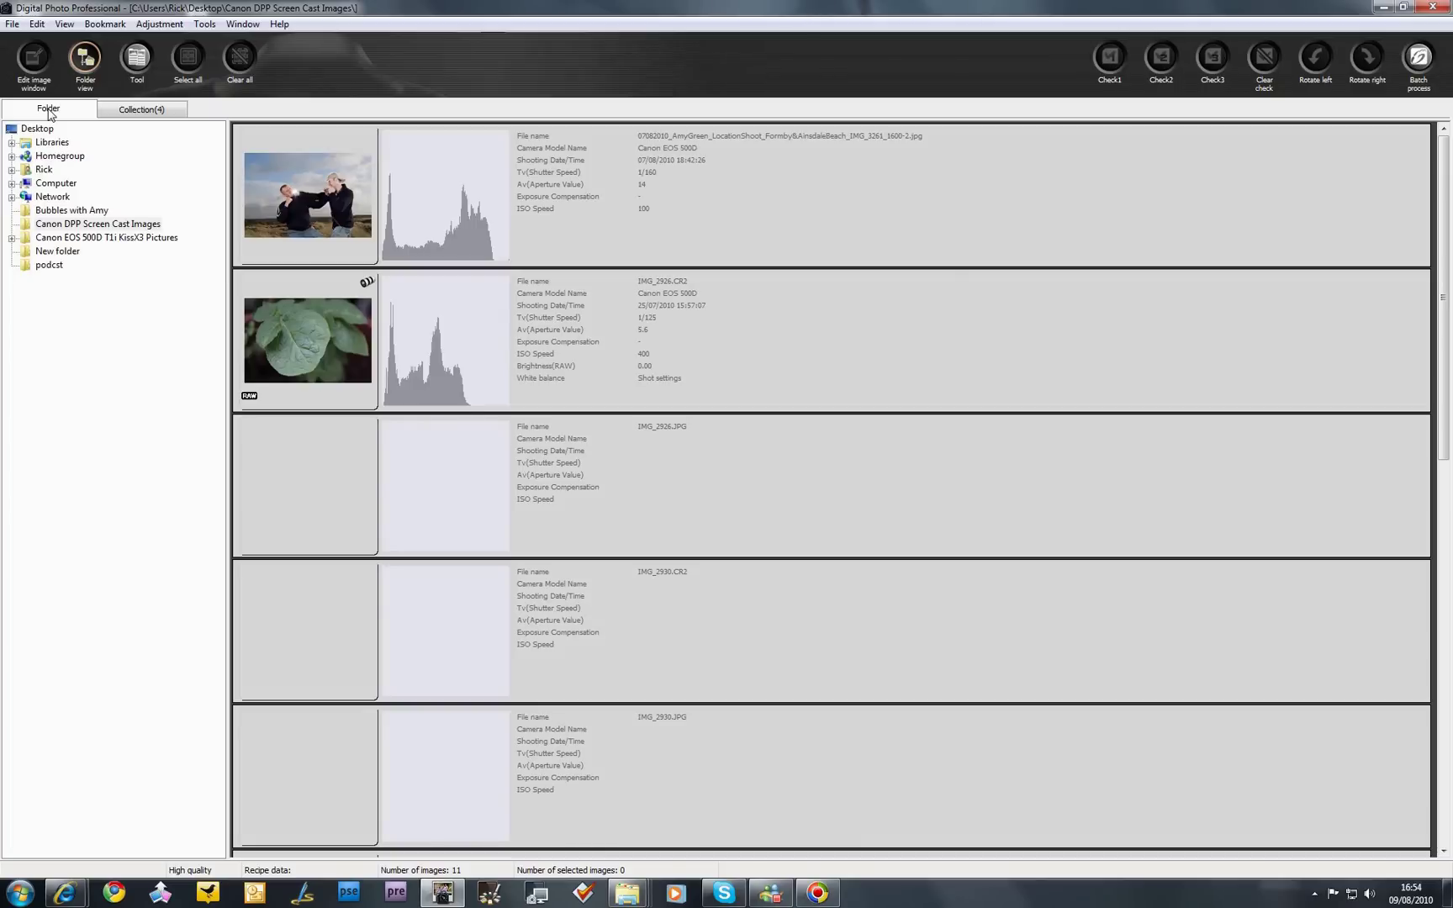
Show the tool palette for IMG_2926.JPG, briefly comparing IMG_2926.CR2's RAW adjustments.
scroll(690, 338, down, 1)
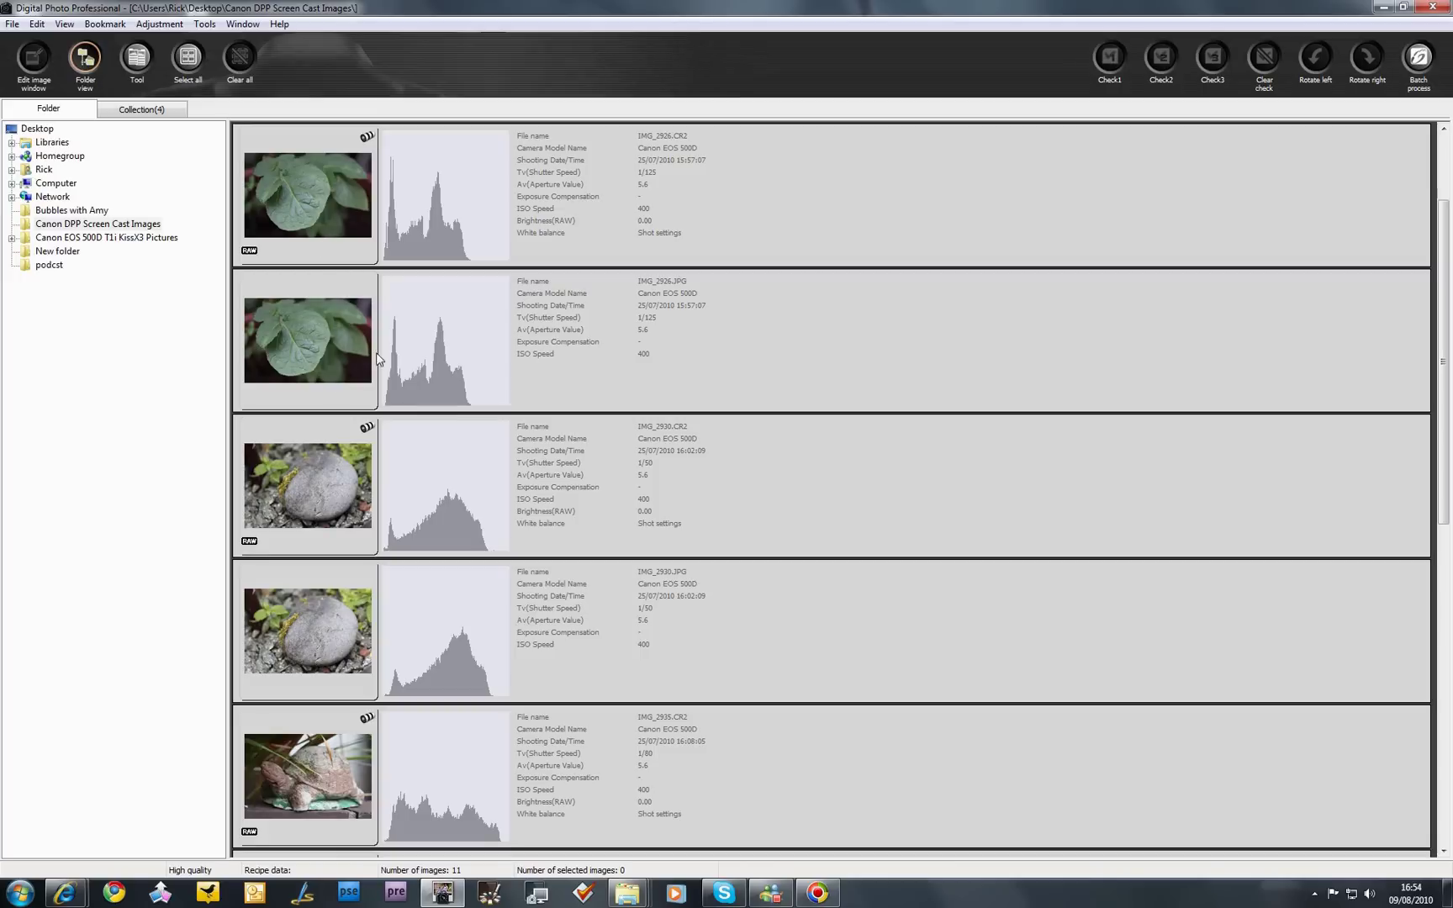
click(807, 361)
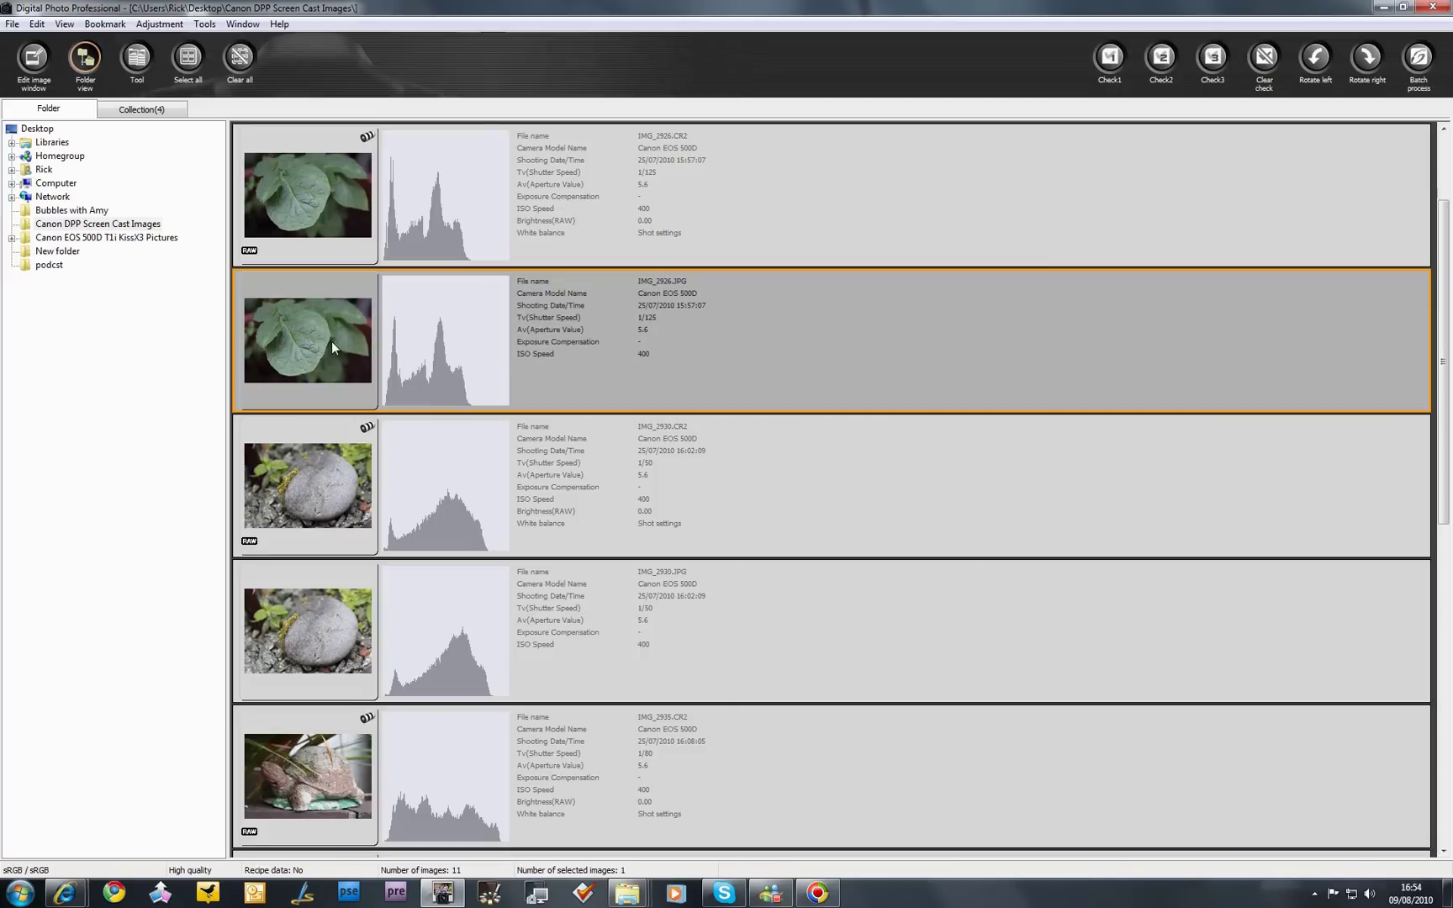
click(137, 59)
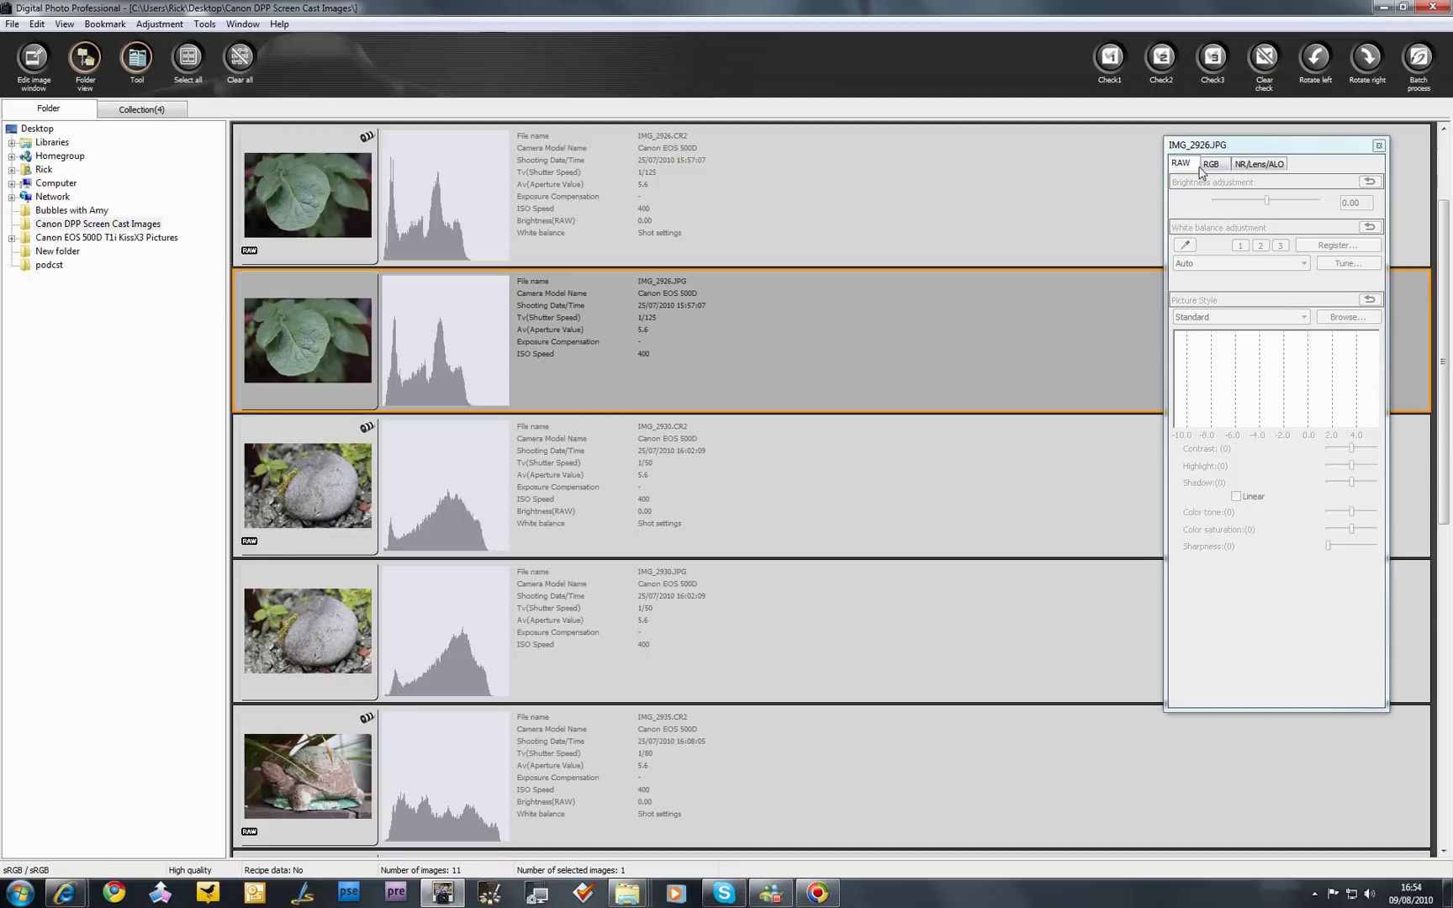
click(598, 221)
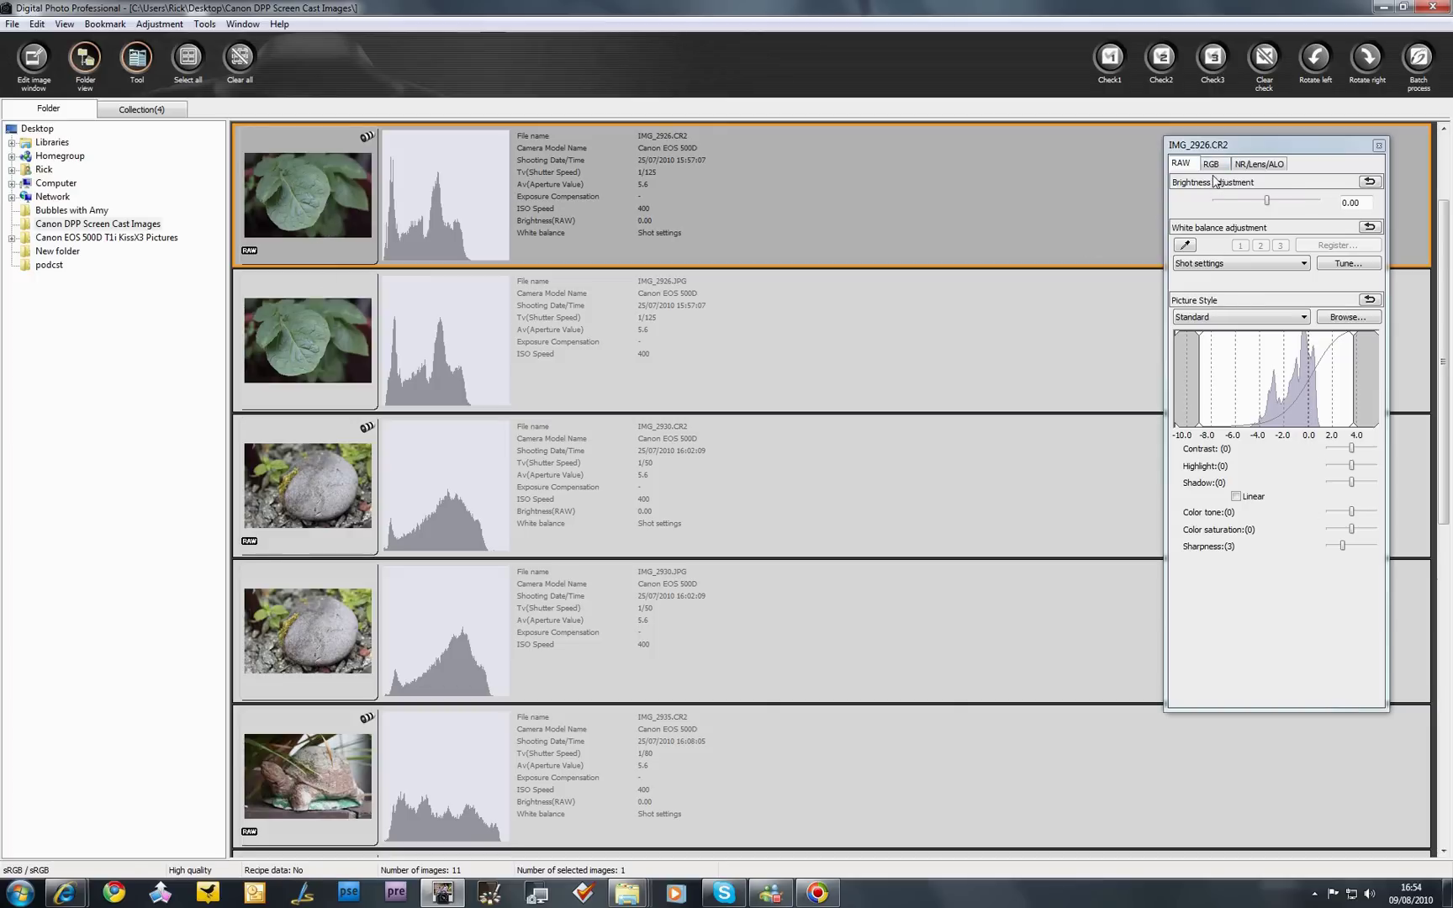
click(330, 326)
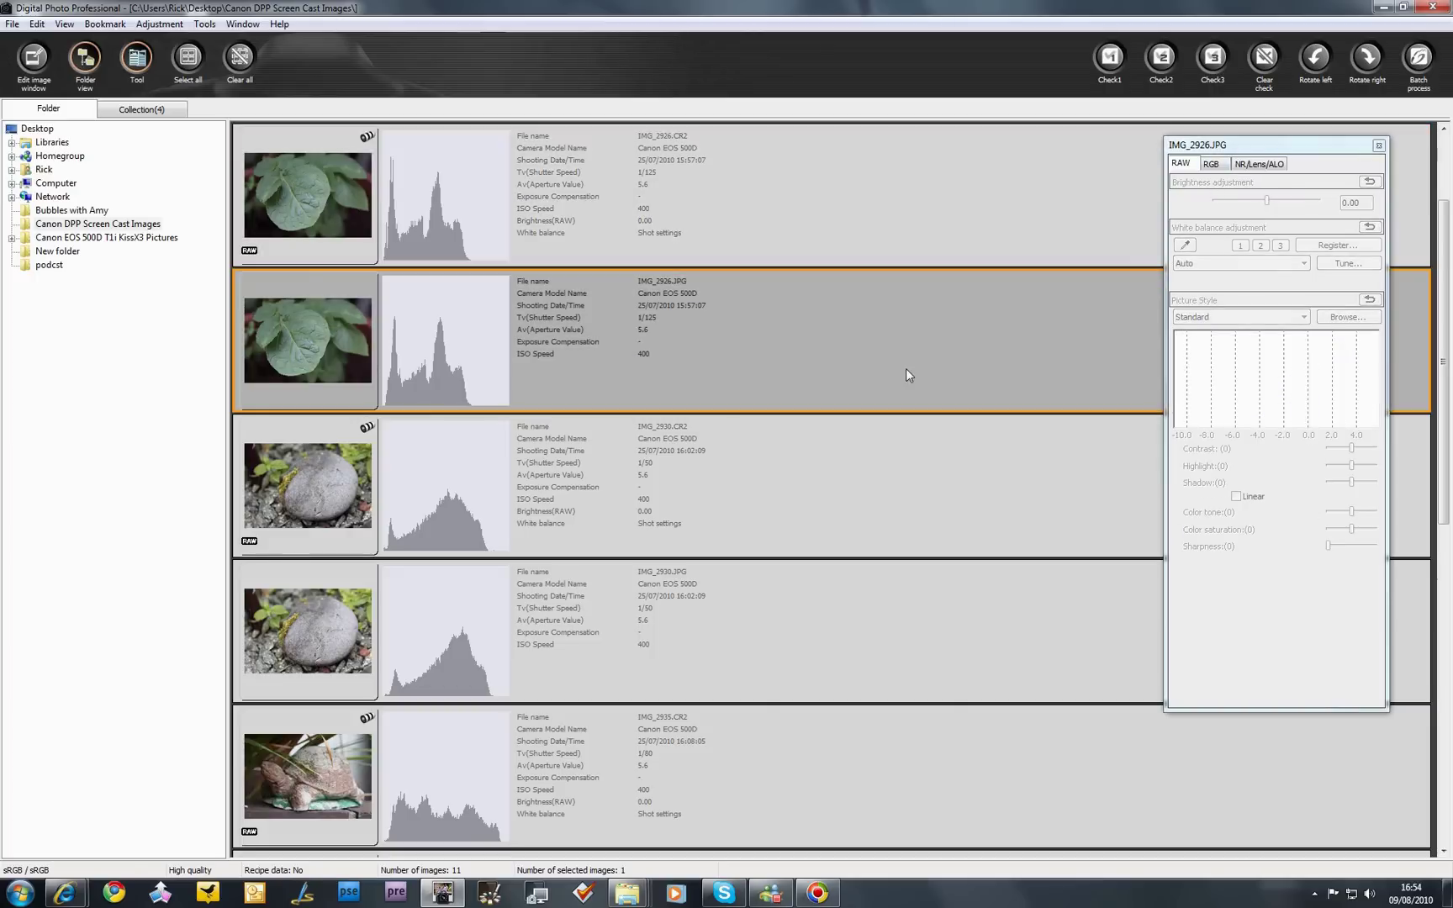
Review IMG_2926.JPG's RGB tone curve, then close the tool palette.
click(1214, 161)
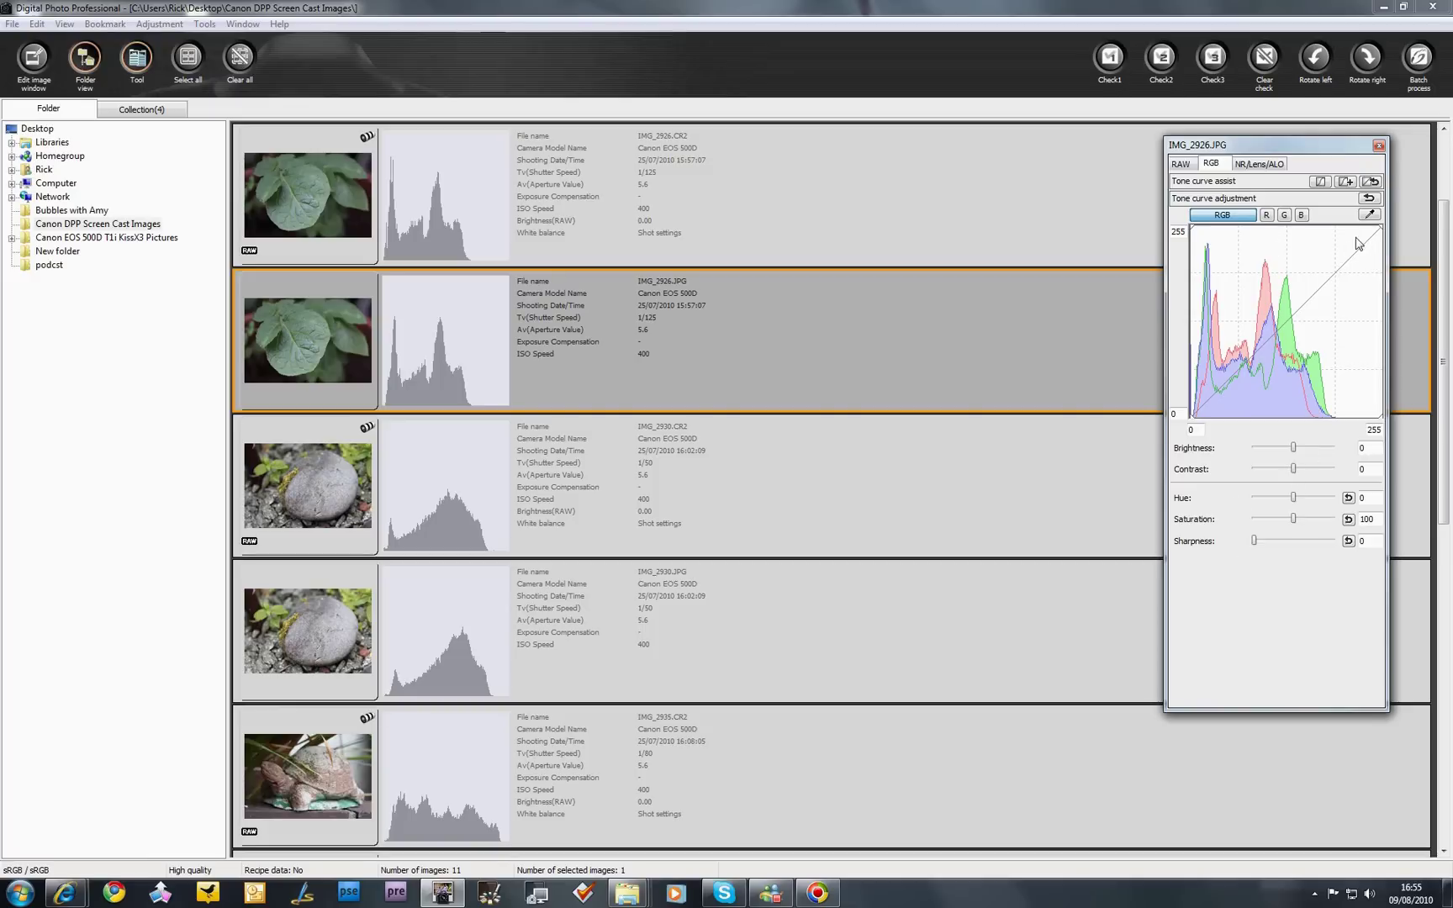
click(1378, 145)
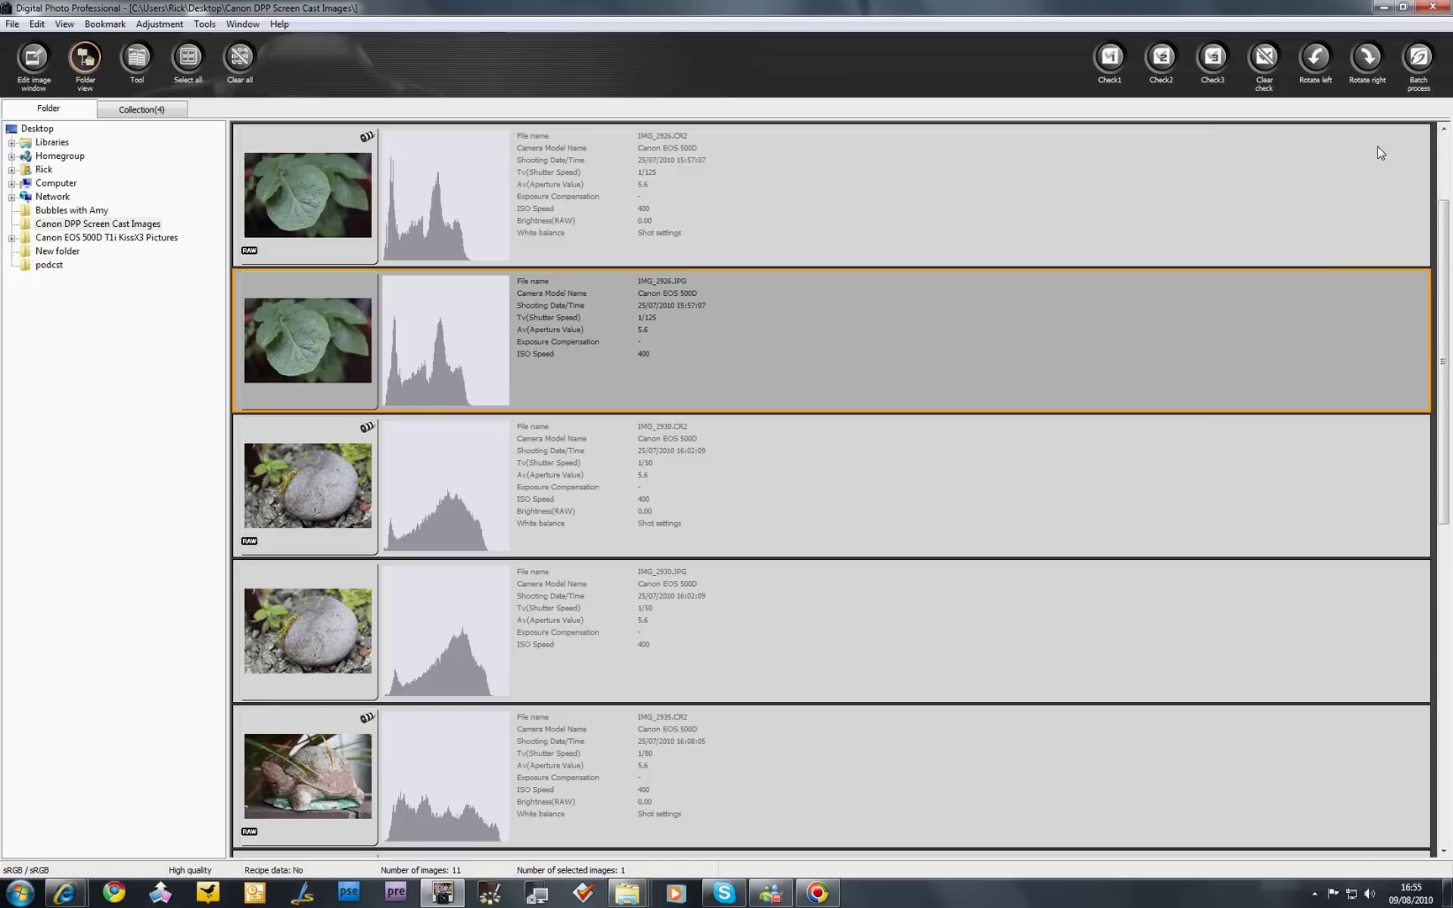
Show IMG_2926.JPG in the edit image window with the tool palette, trying 50%, 100%, 200%, then Fit to window.
click(34, 65)
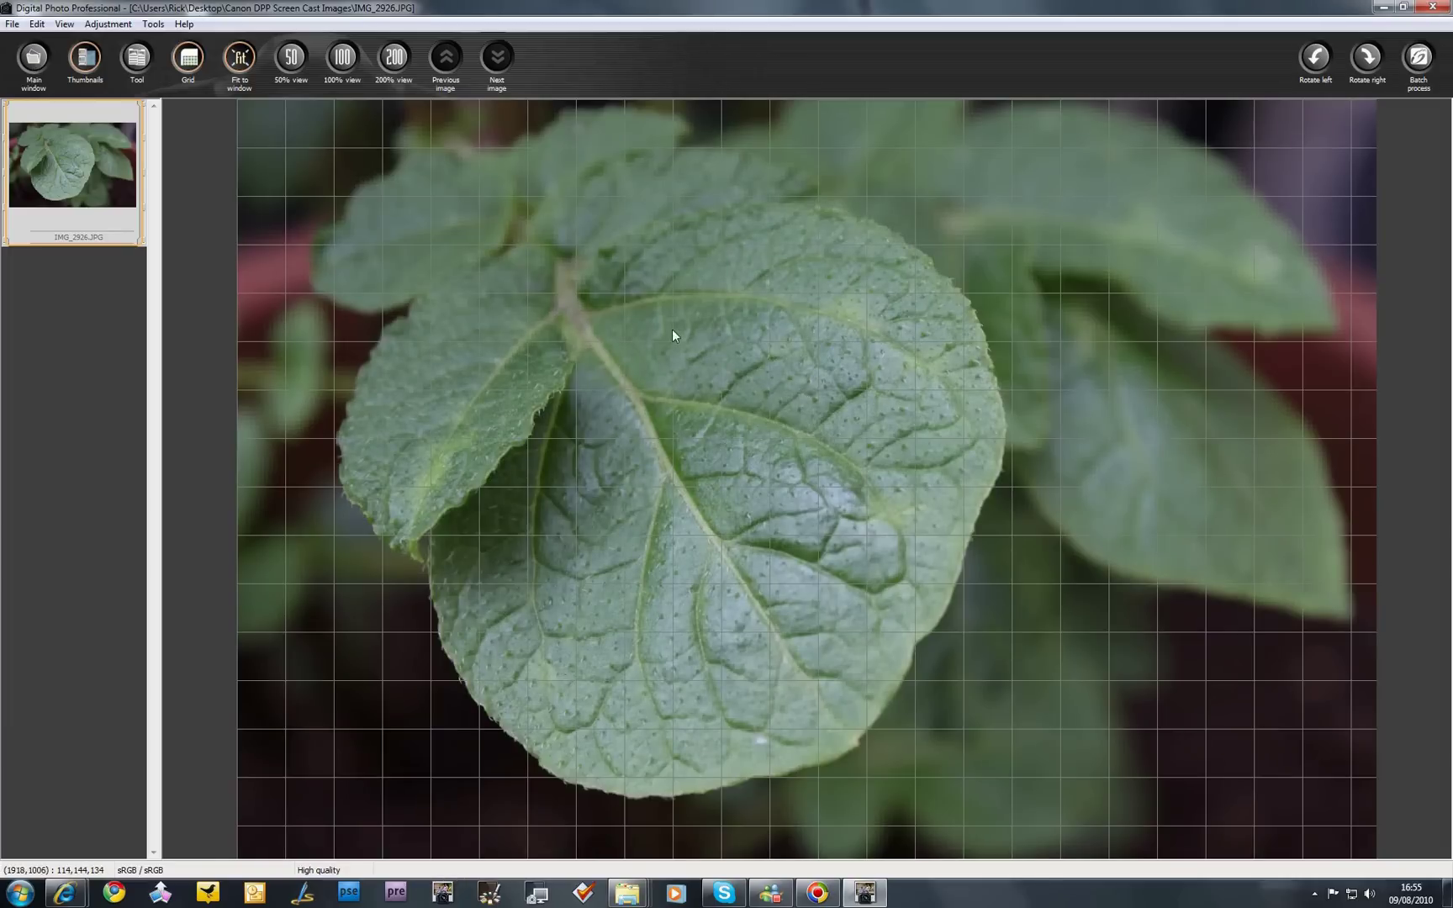
click(137, 58)
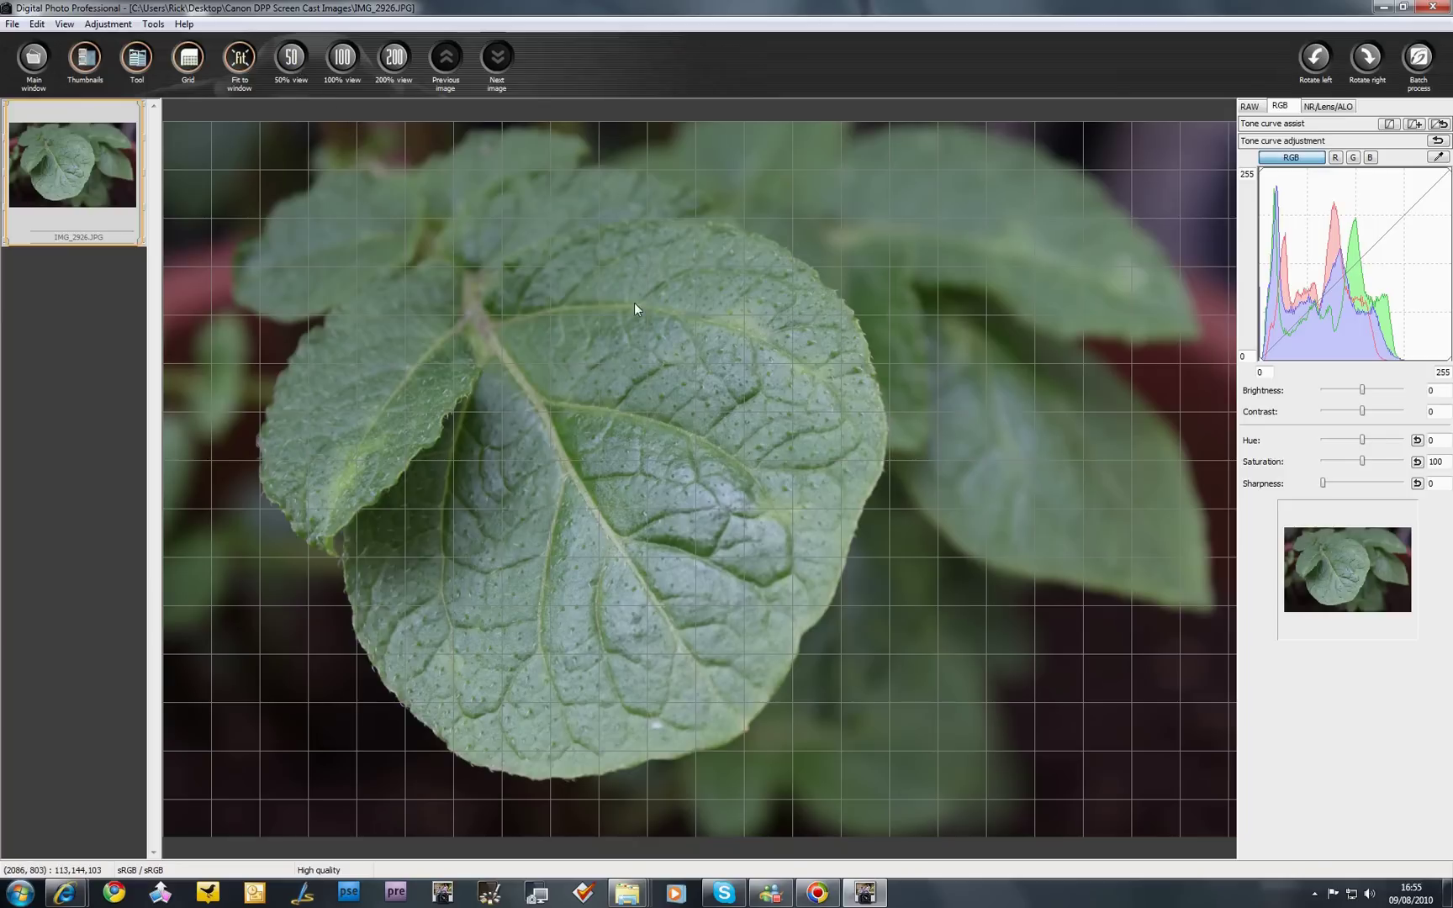
click(293, 63)
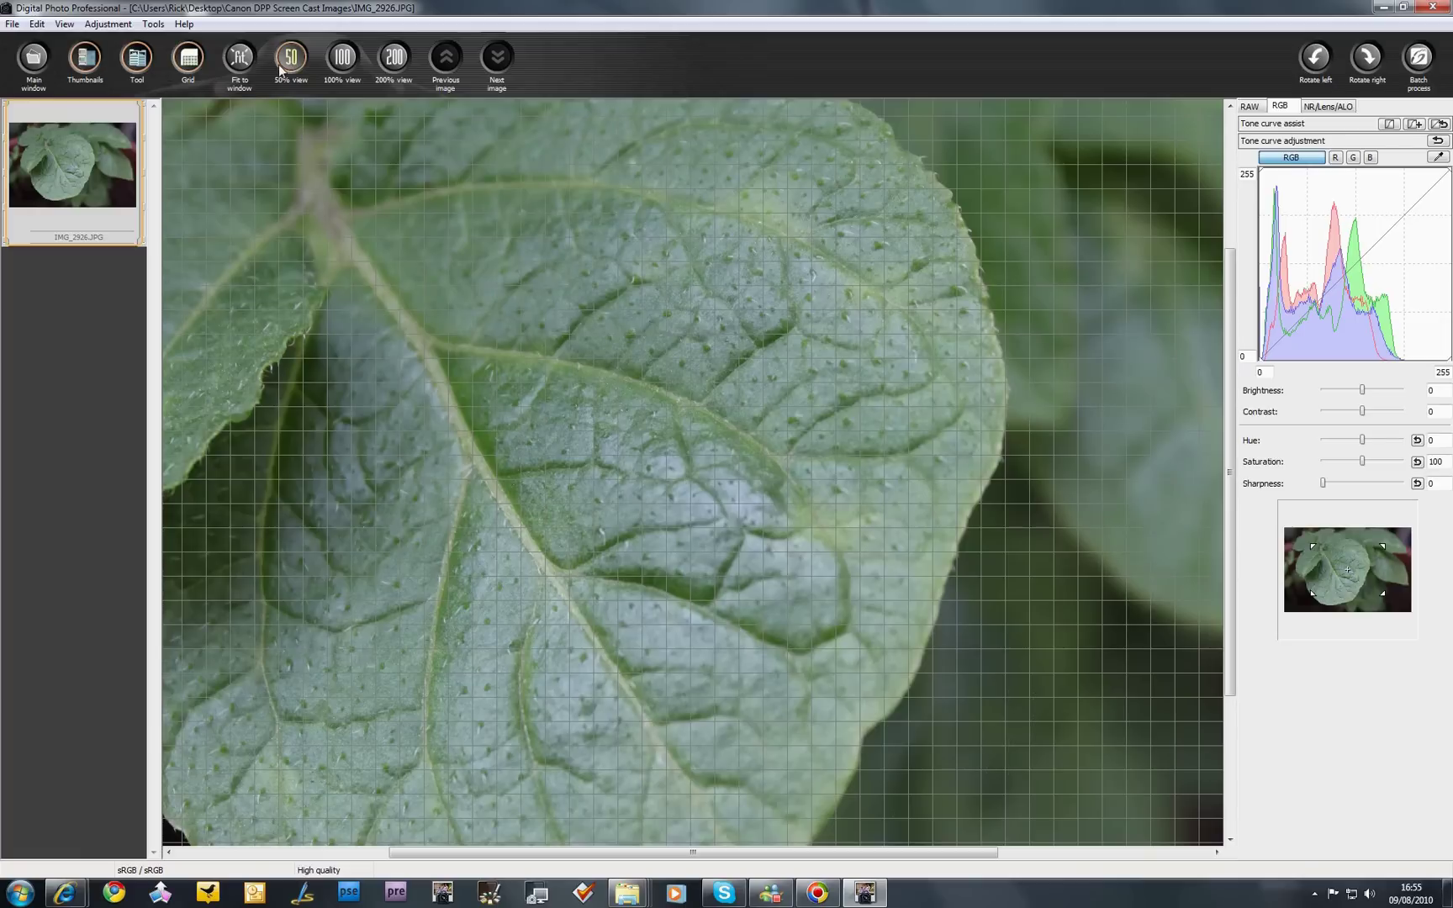
click(343, 59)
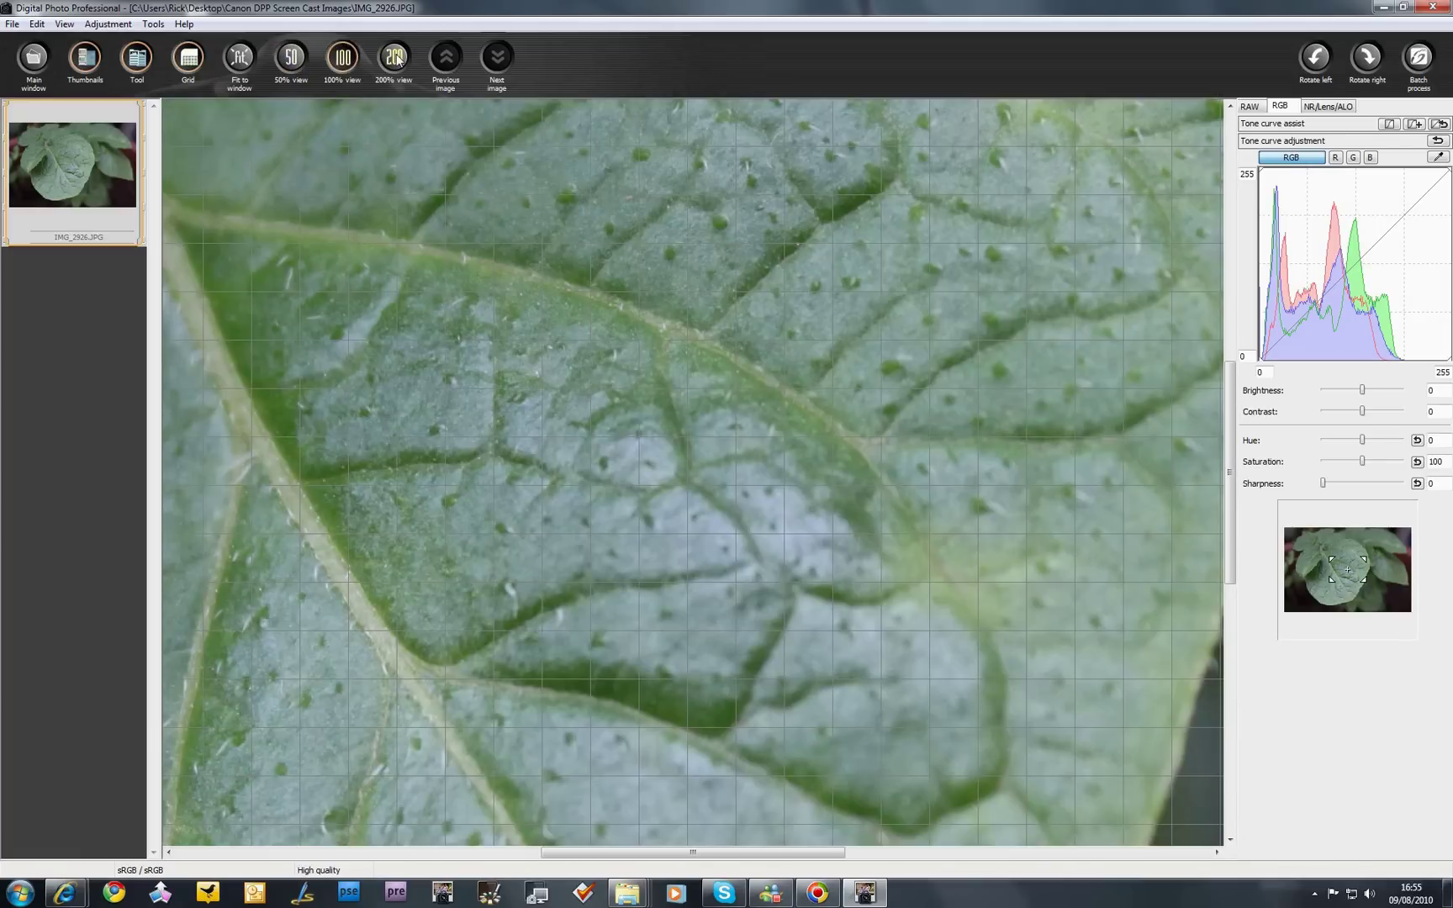
click(394, 59)
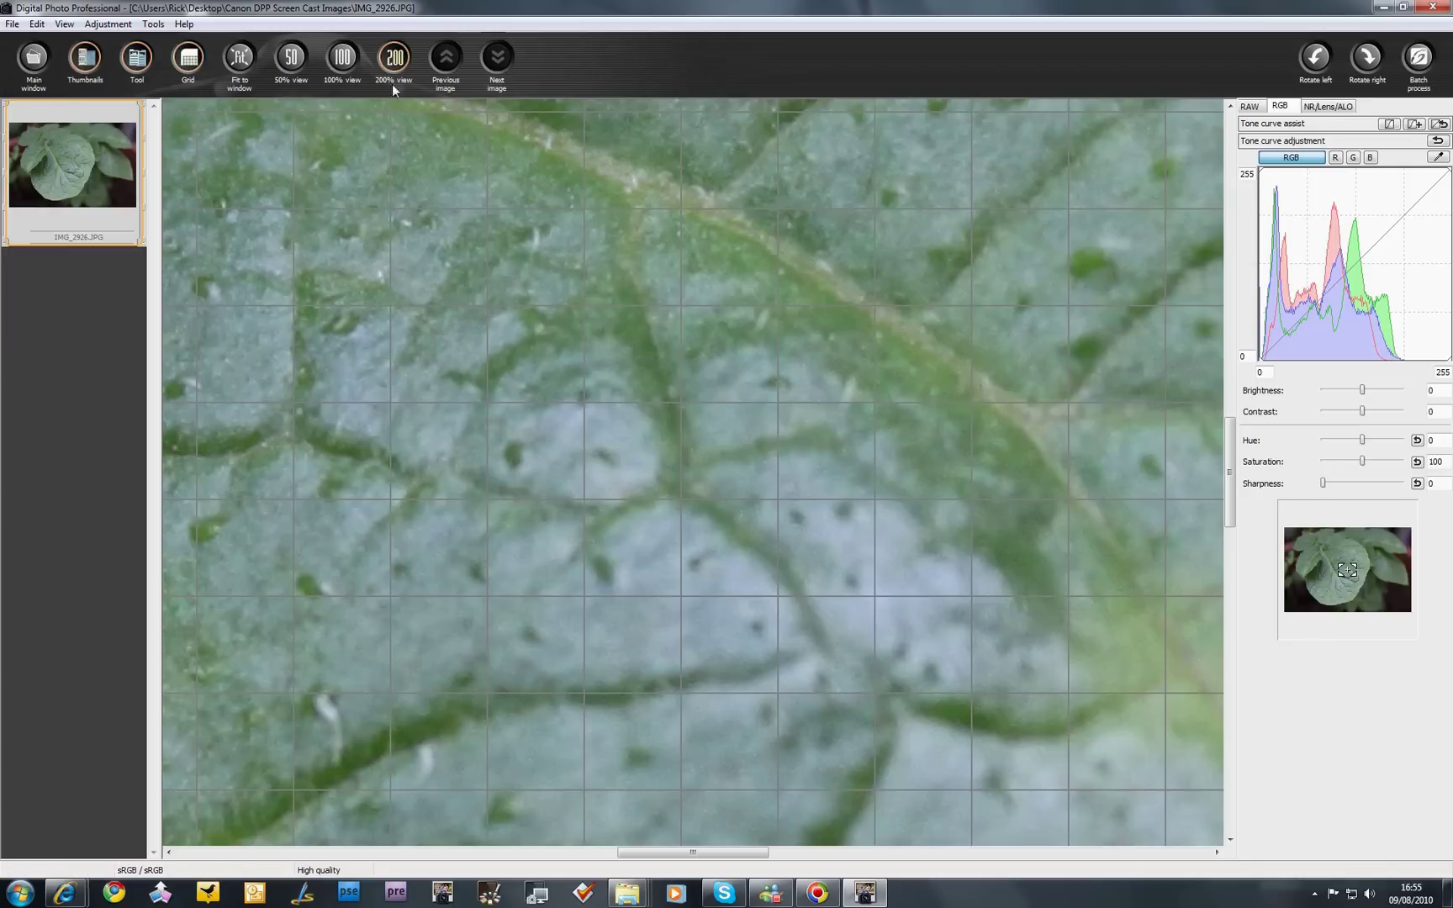
click(240, 57)
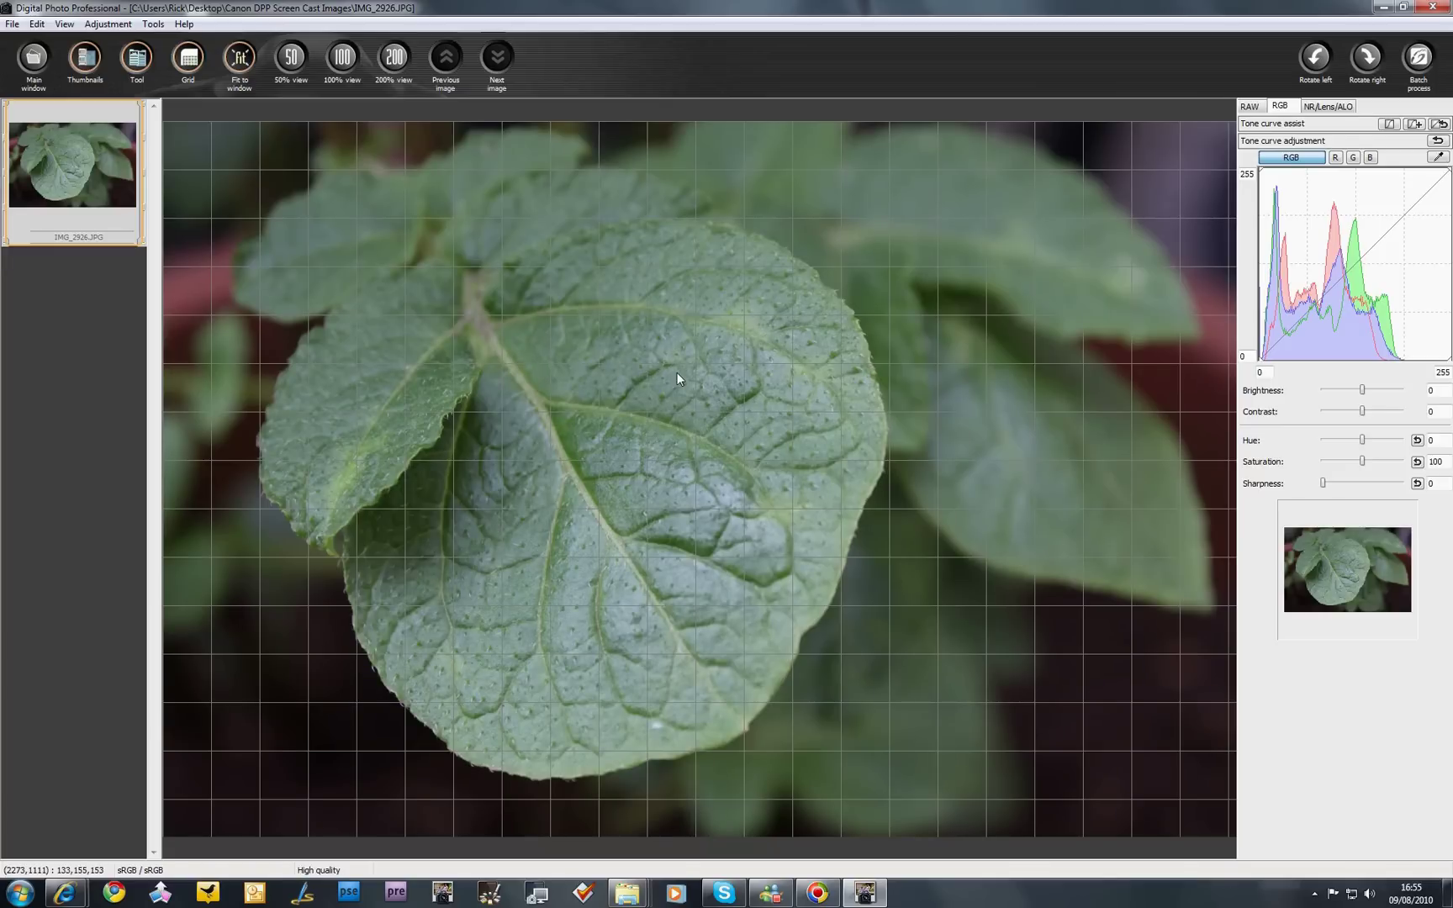
Display AF points on the leaf photo and enable the Highlight and Shadow alerts.
right_click(667, 393)
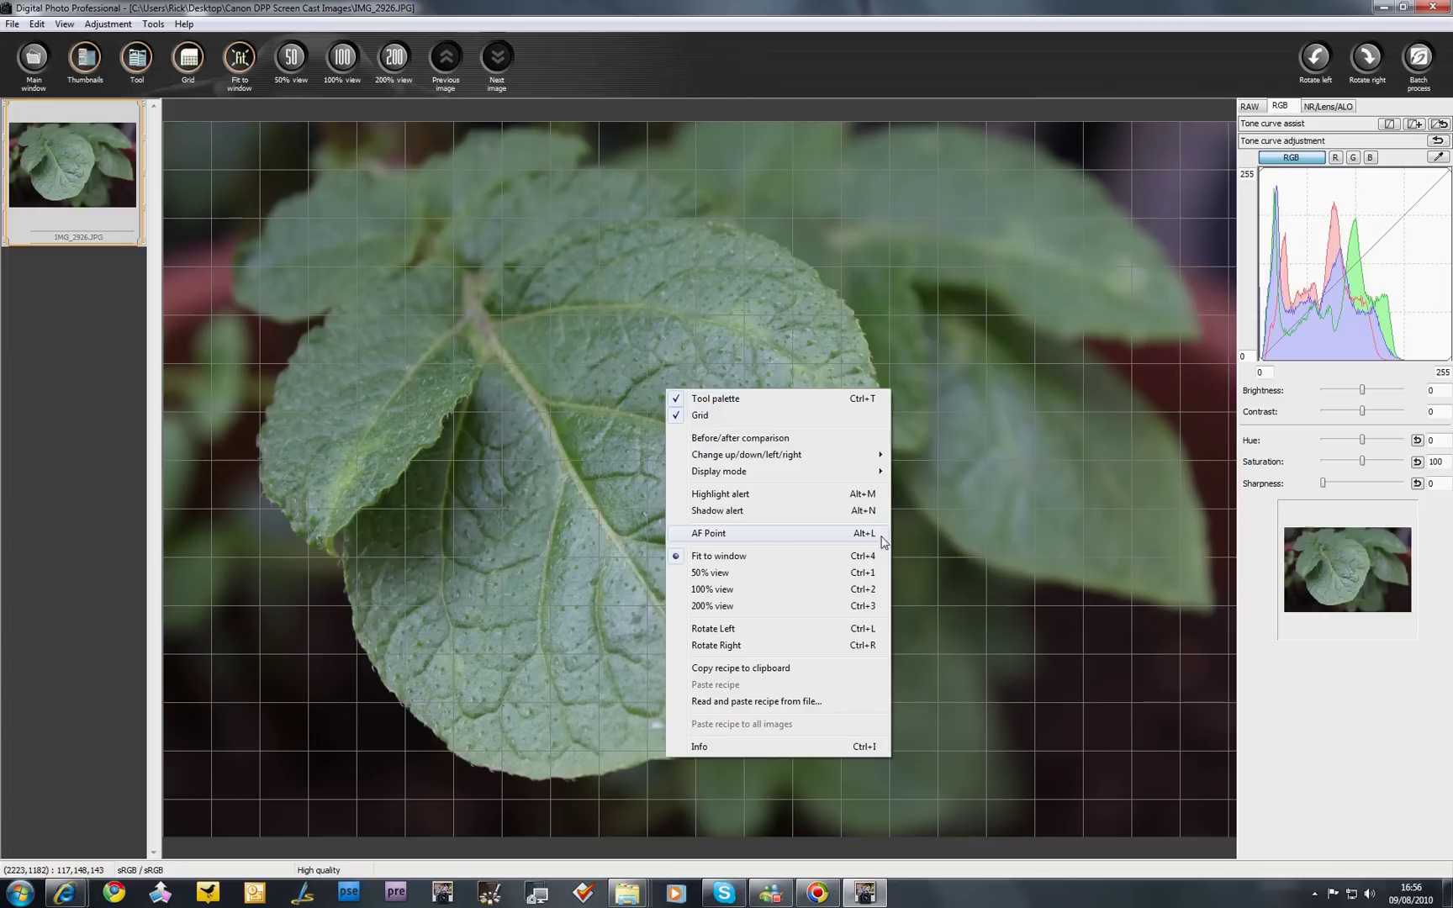
click(708, 535)
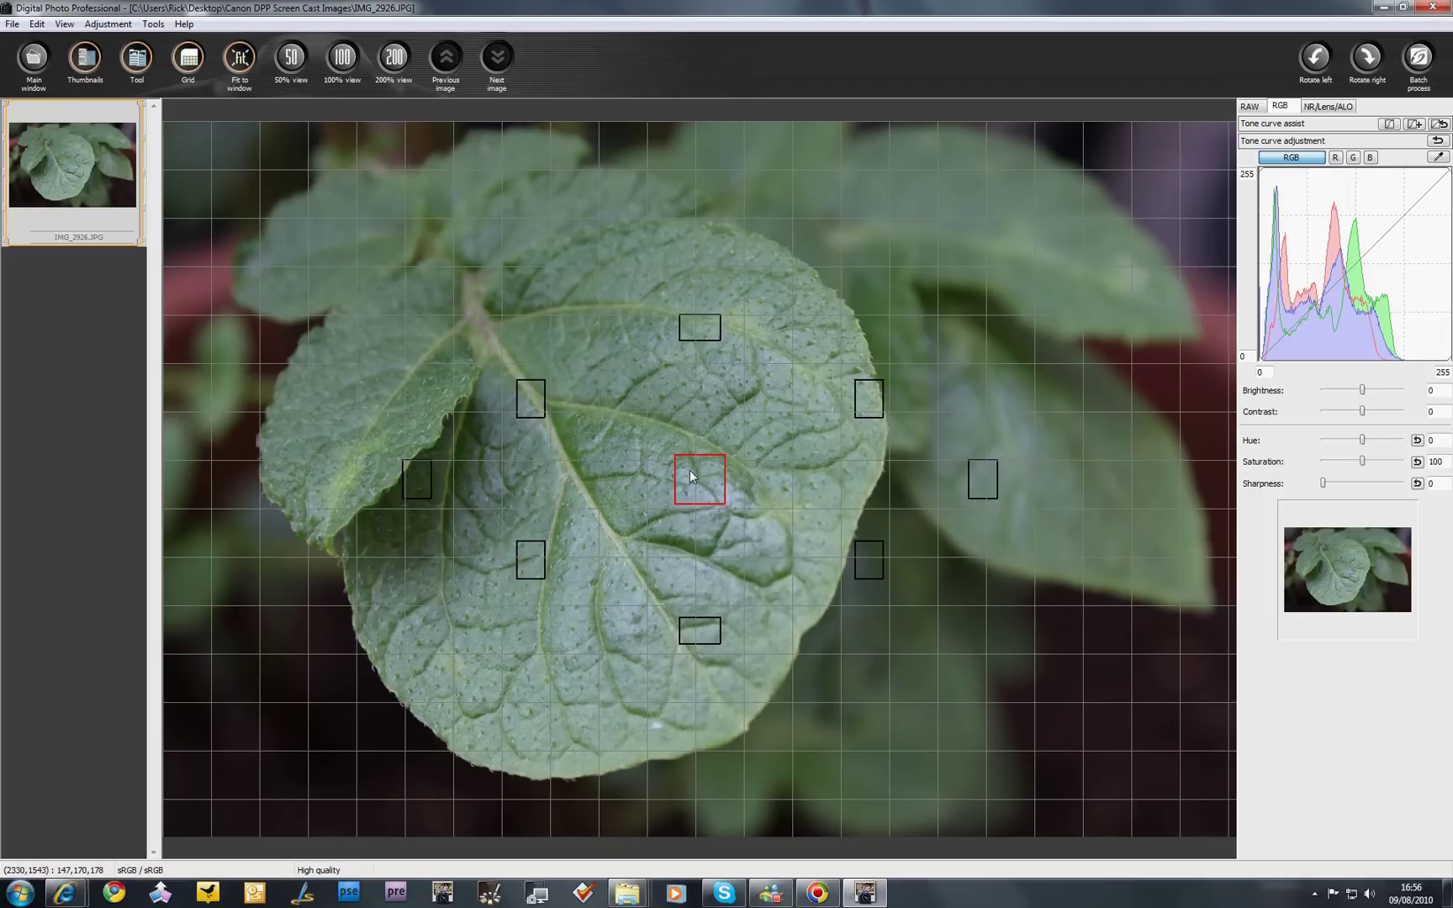
right_click(681, 391)
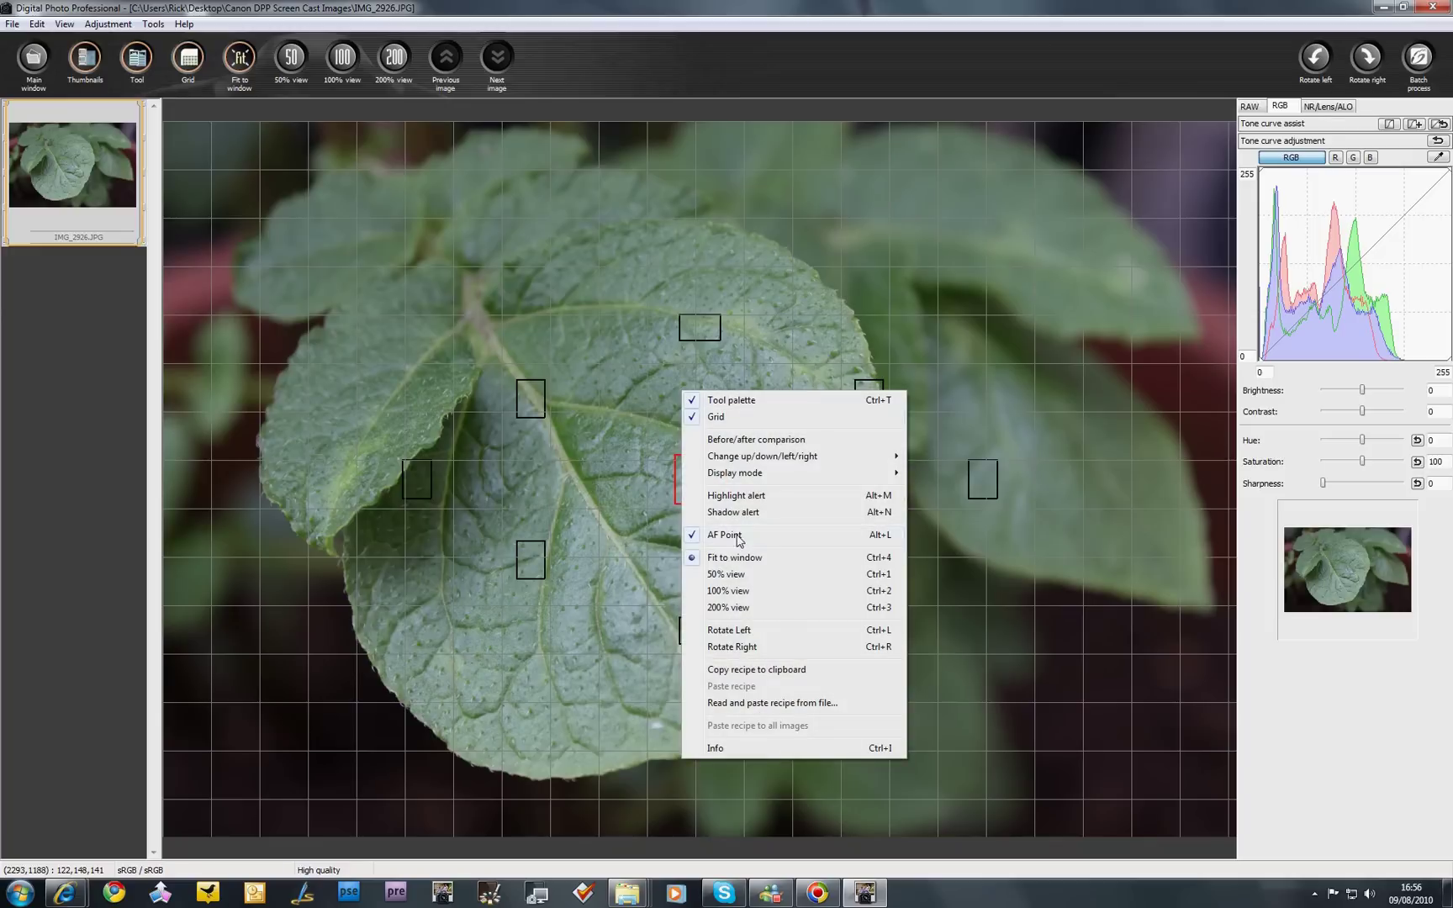
click(737, 496)
right_click(695, 423)
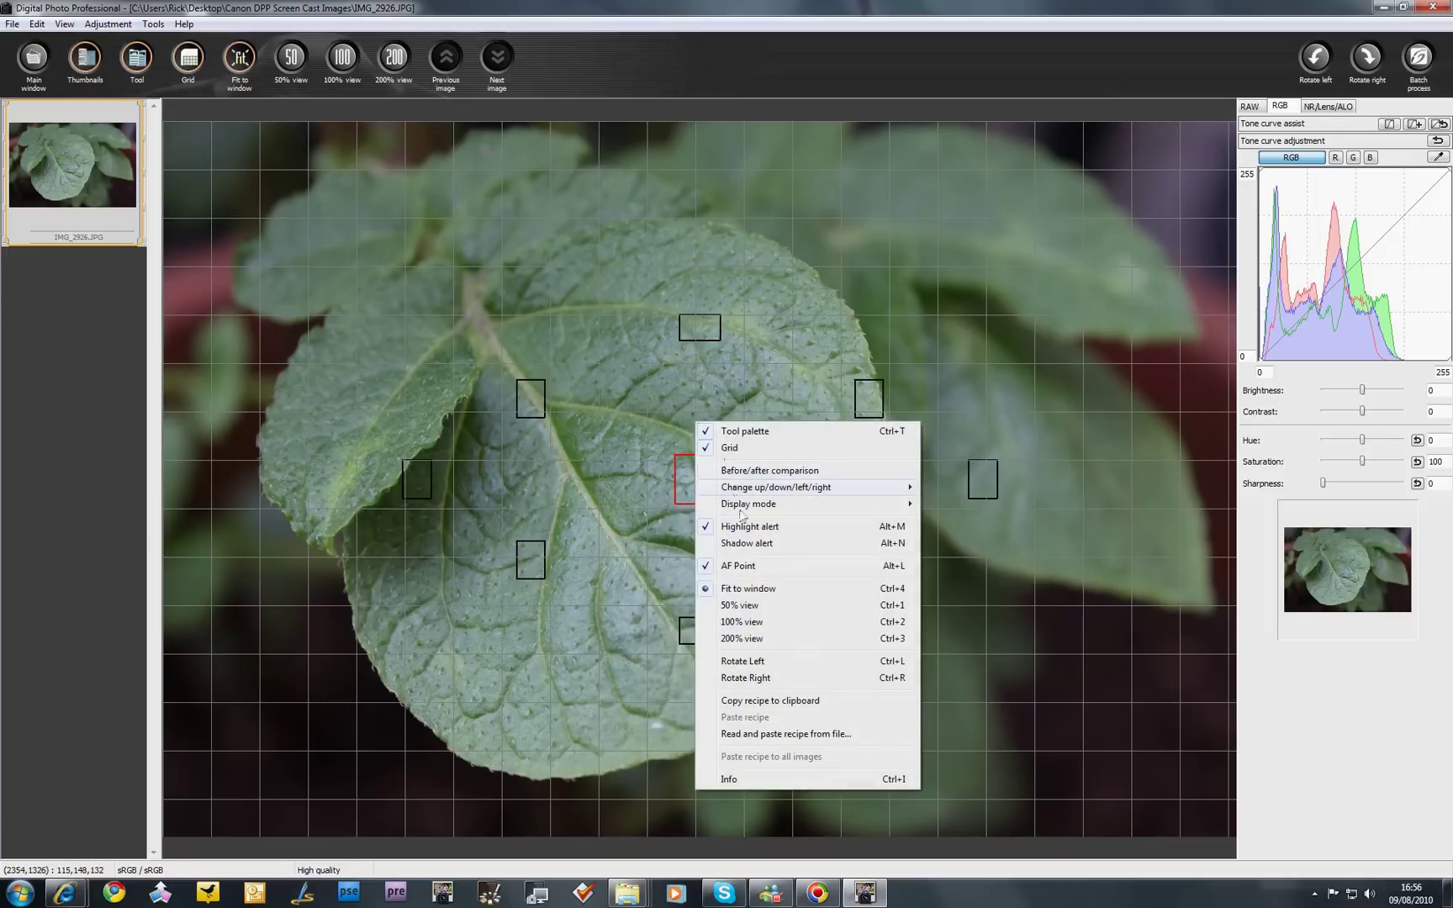
click(746, 544)
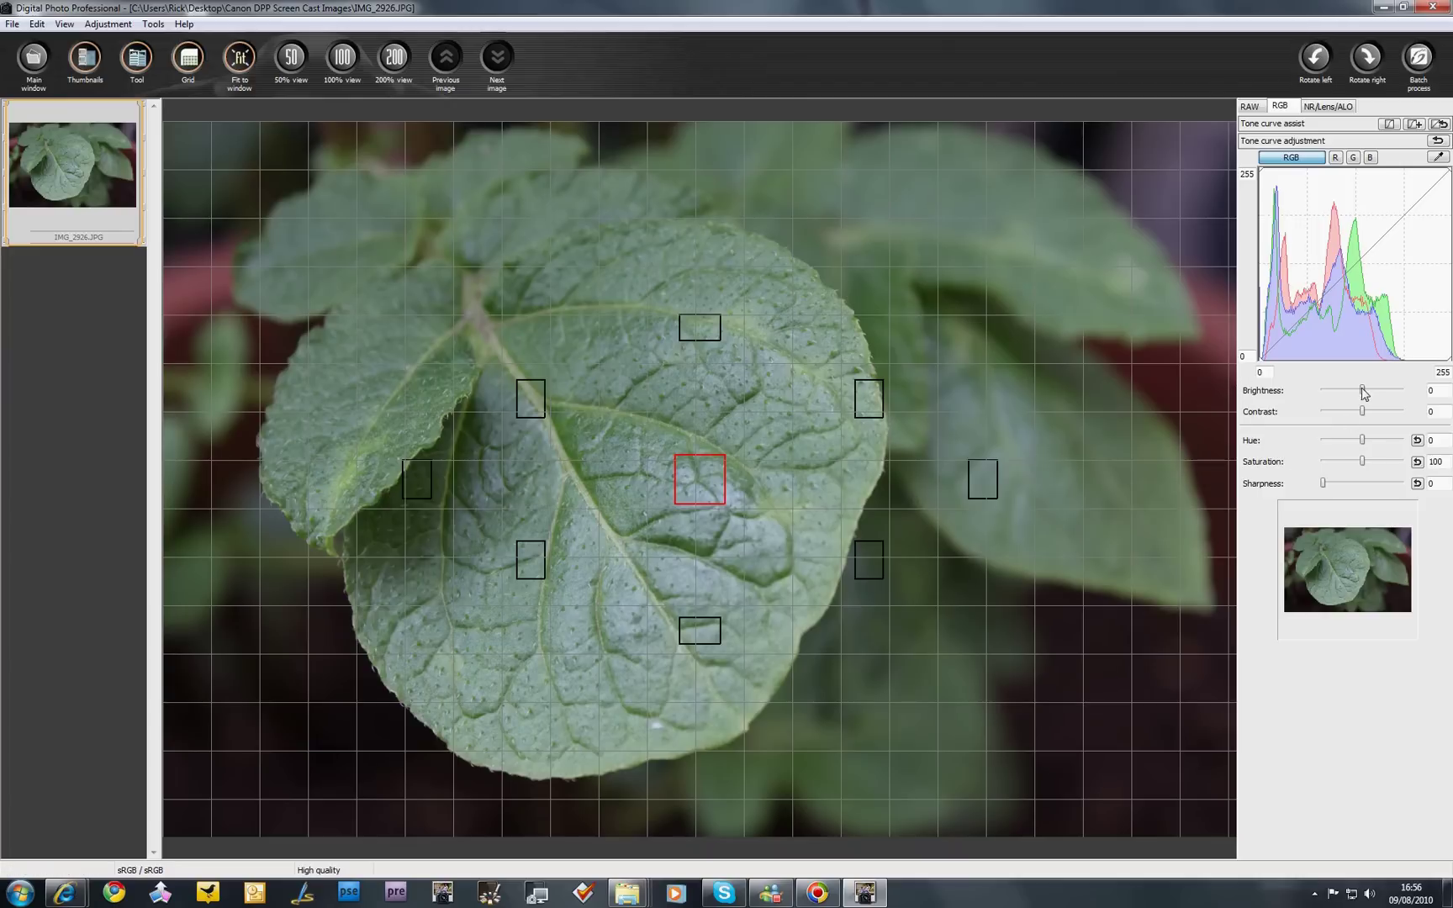
Drag Brightness to -40 to reveal shadow clipping, then up to 100 for red highlight clipping.
drag(1363, 392, 1347, 392)
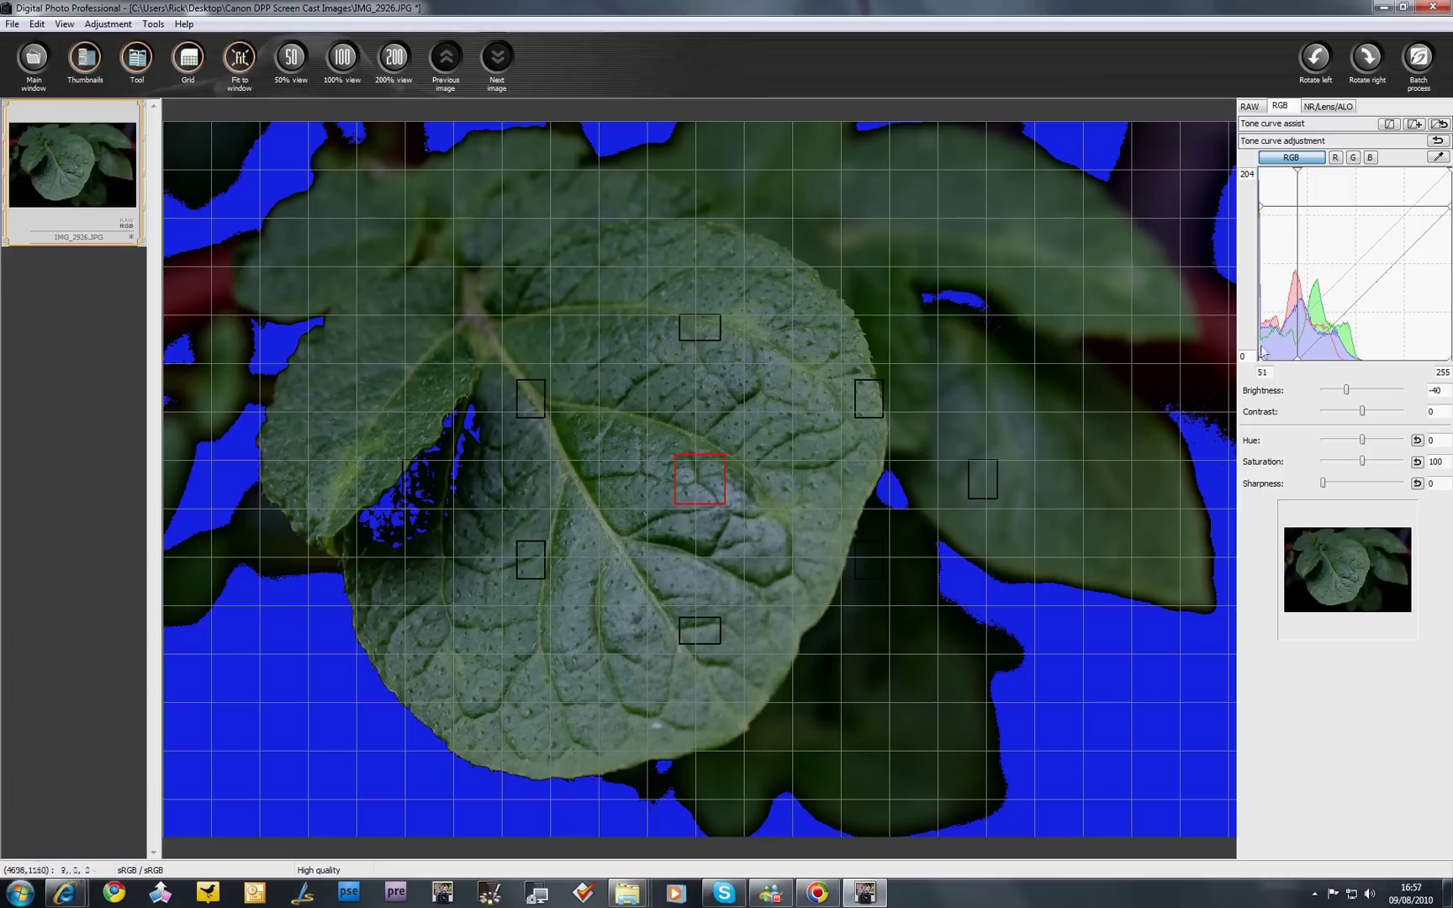
drag(1345, 390, 1404, 396)
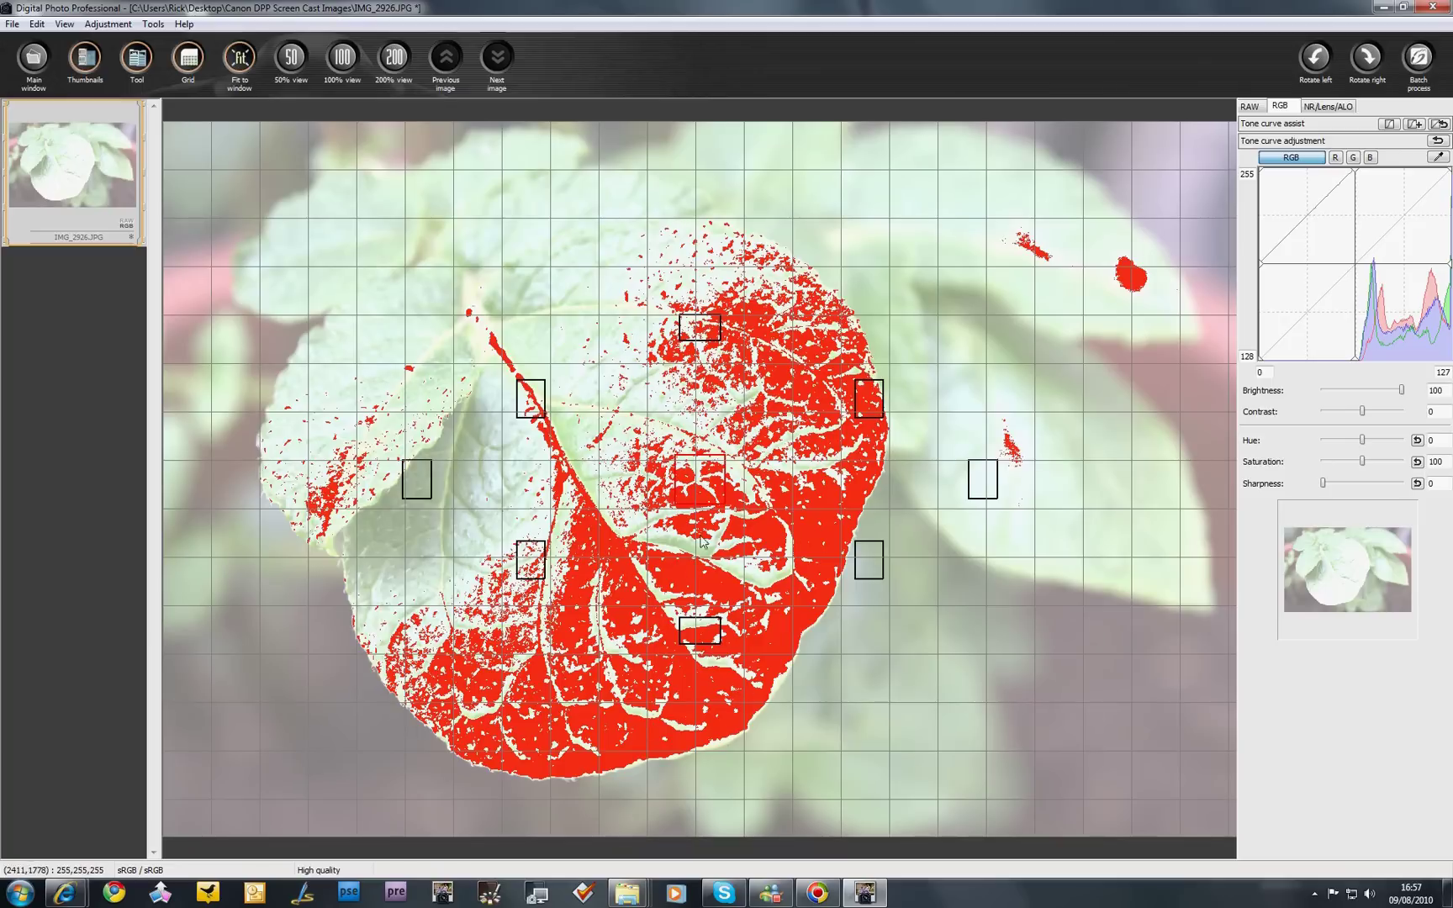
right_click(771, 488)
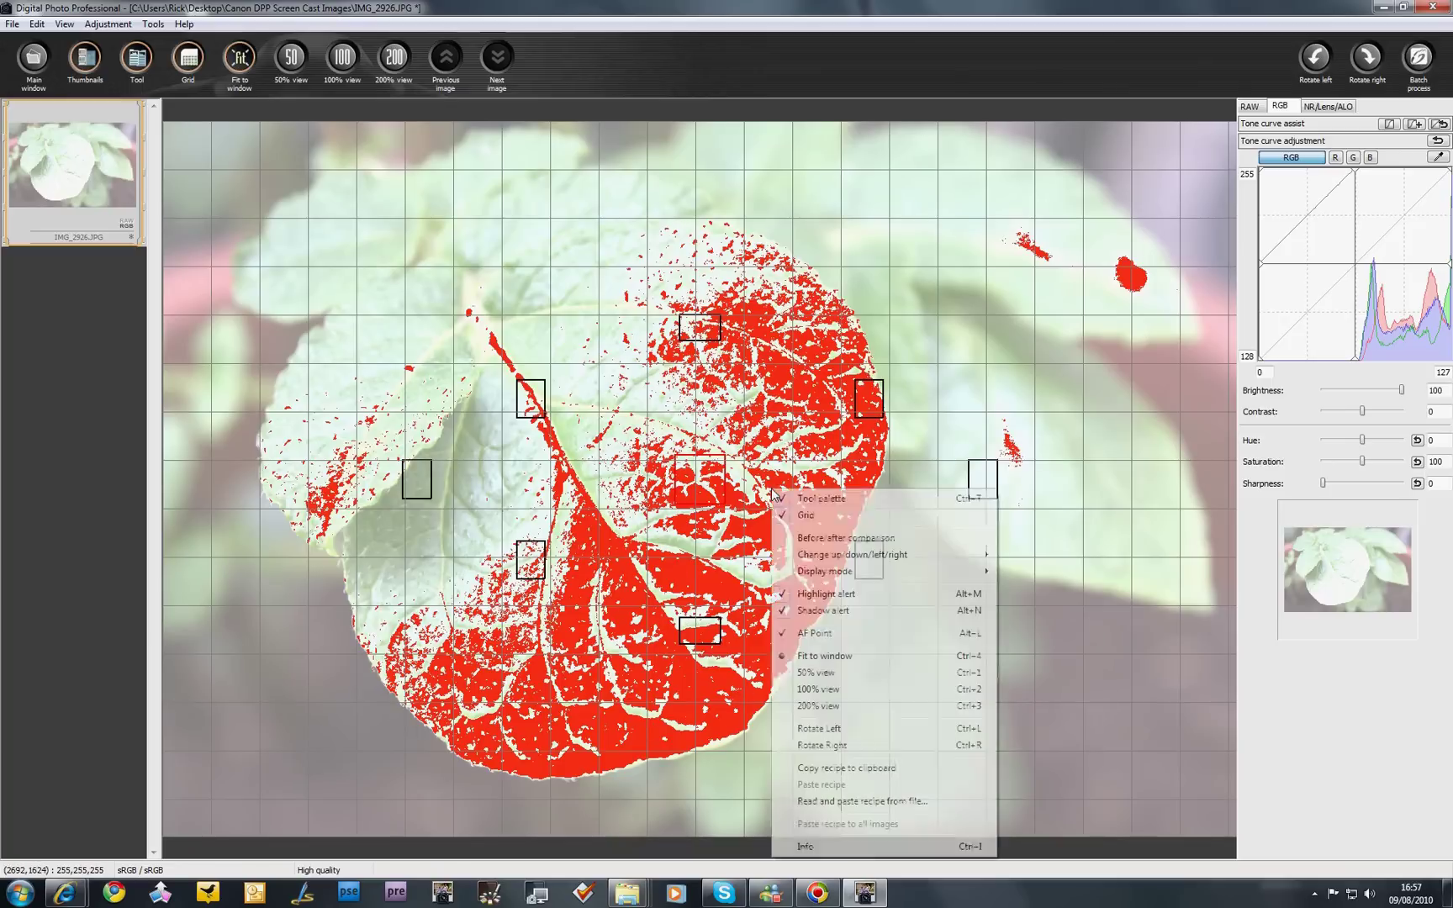
Turn off the Highlight alert and lower Brightness to 8, clearing its value box.
click(823, 595)
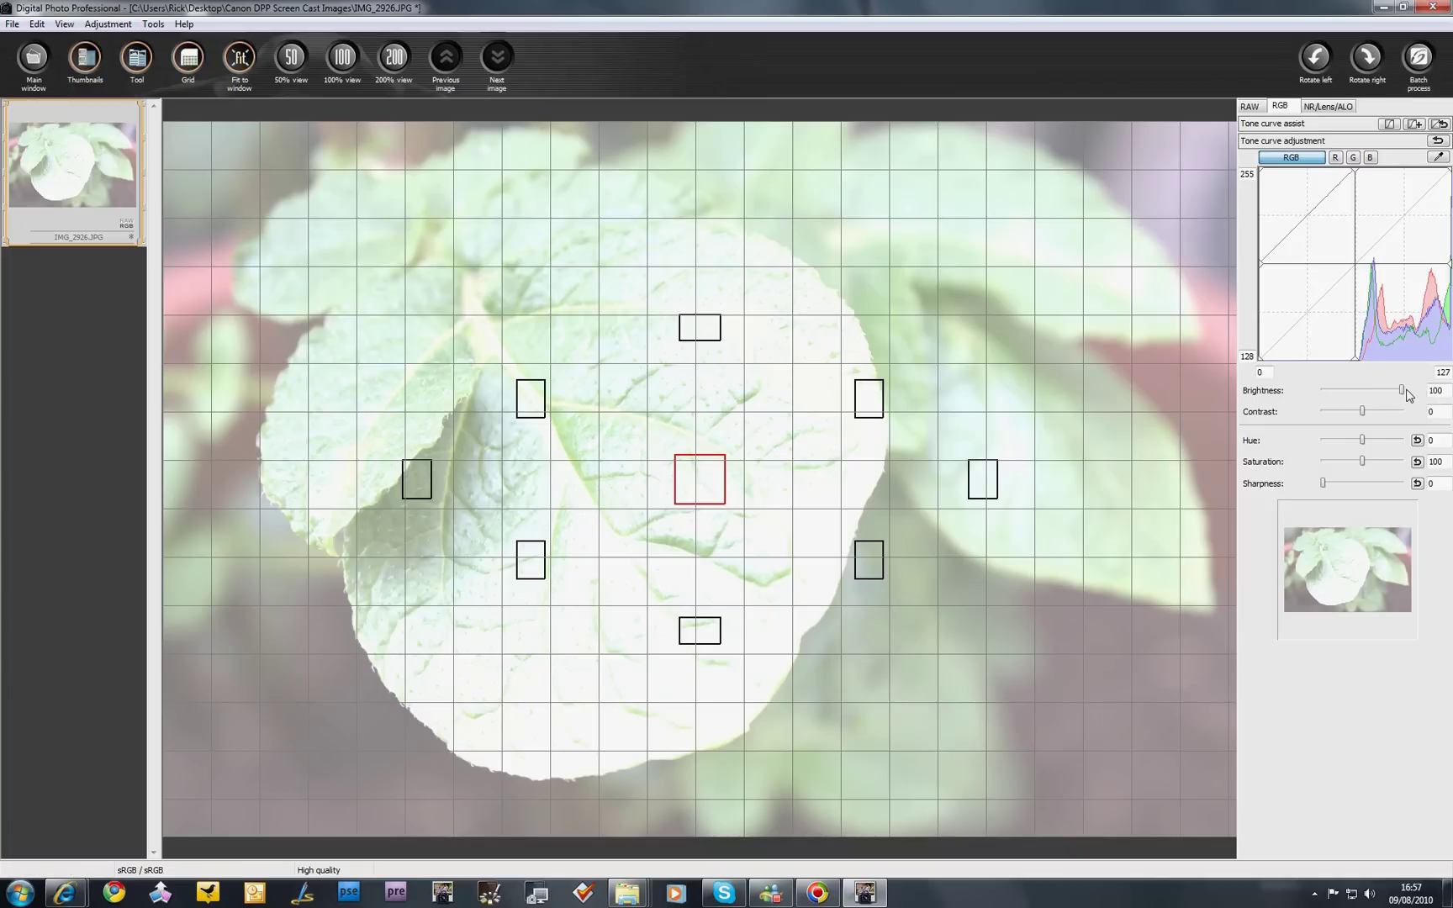
drag(1403, 391, 1365, 396)
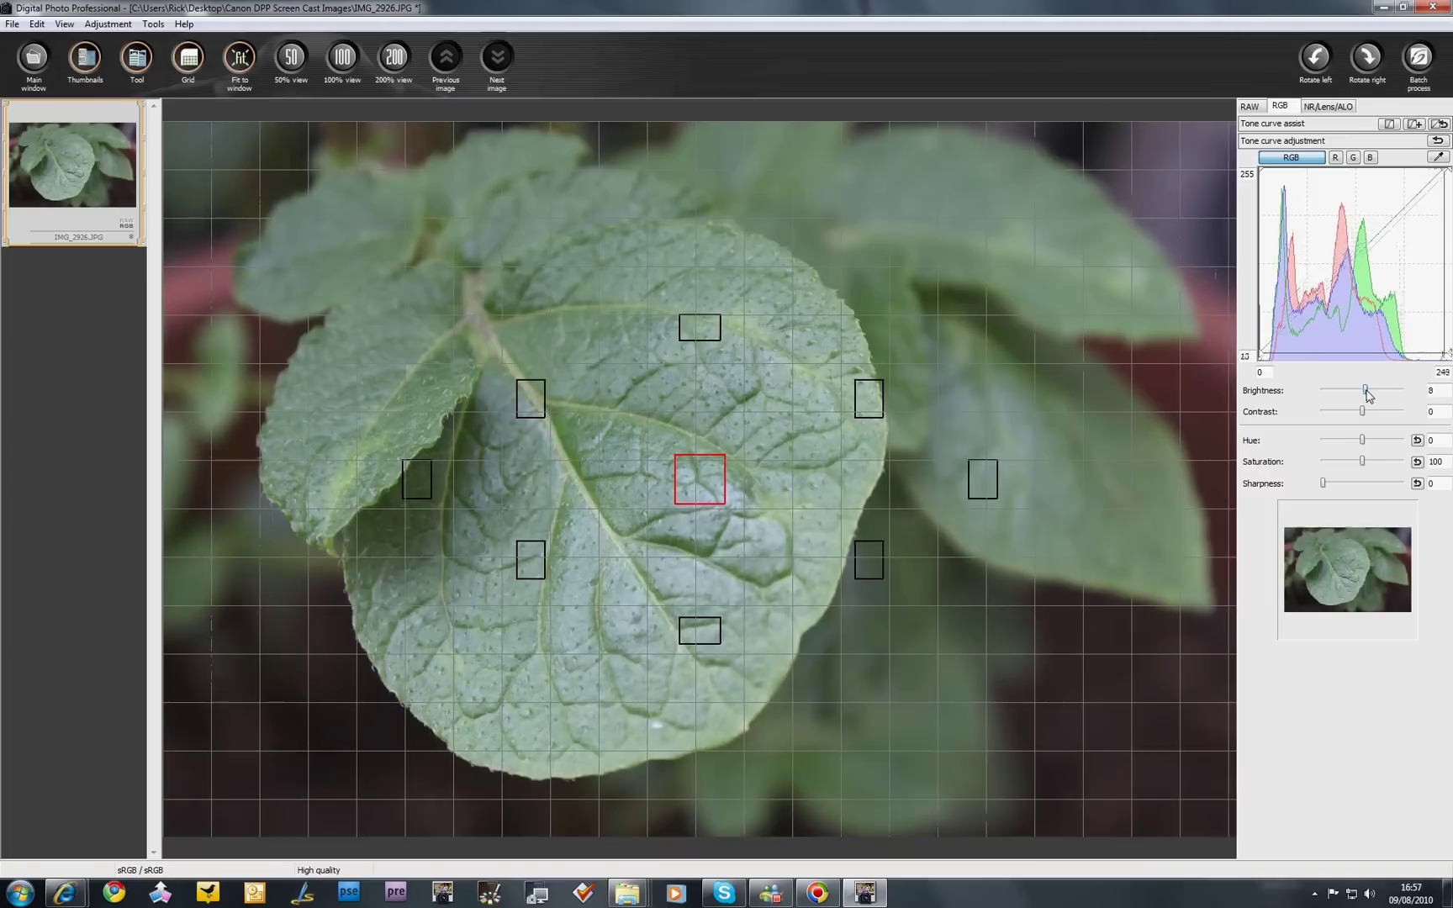
click(1444, 395)
key(BackSpace)
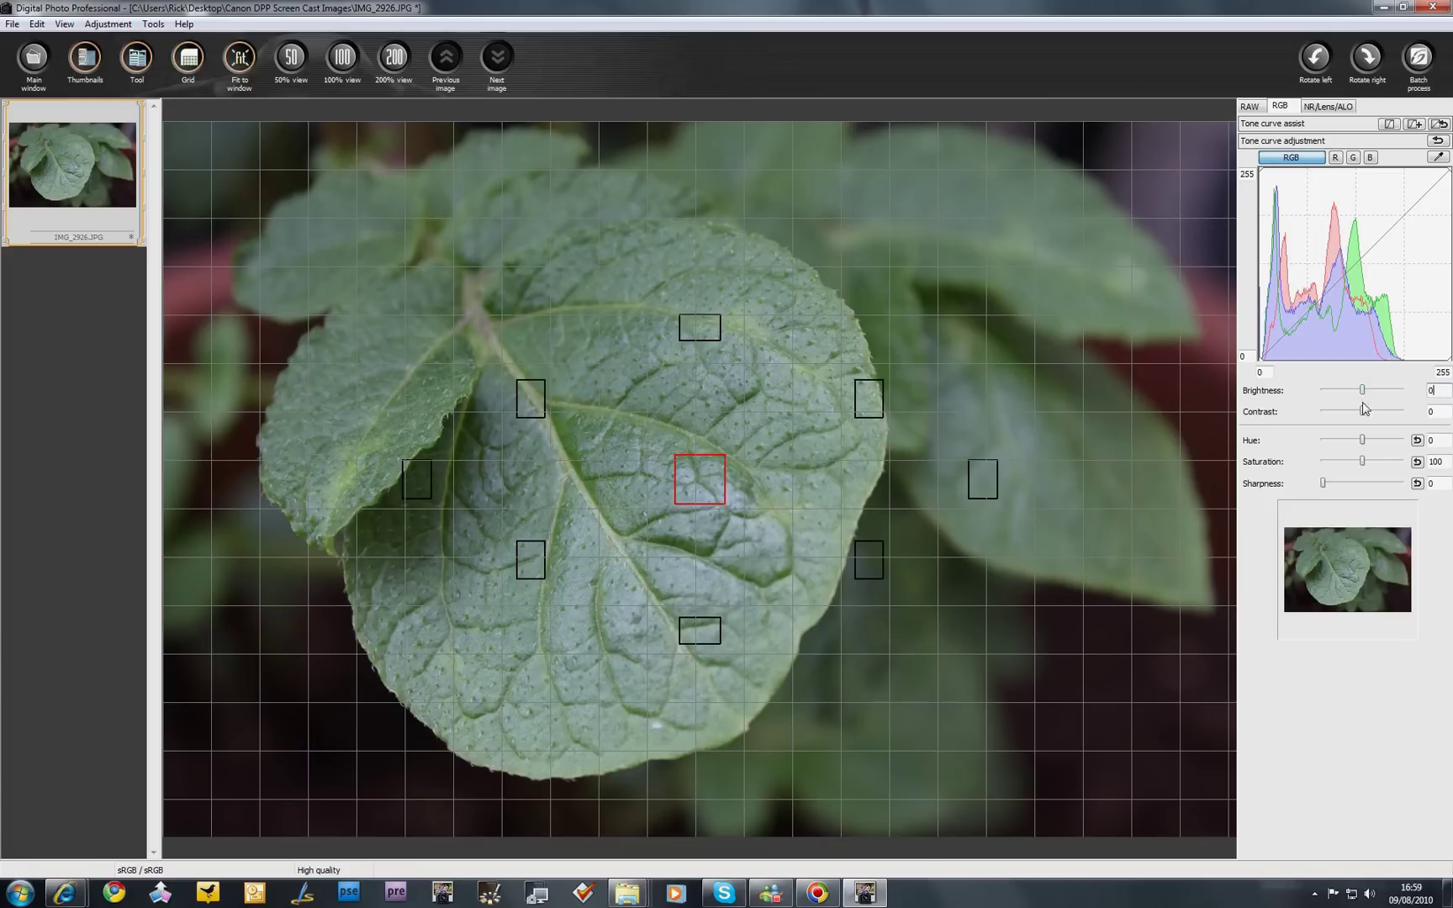
Raise the JPEG's contrast to 6, exposing some blue shadow clipping.
drag(1363, 415, 1366, 415)
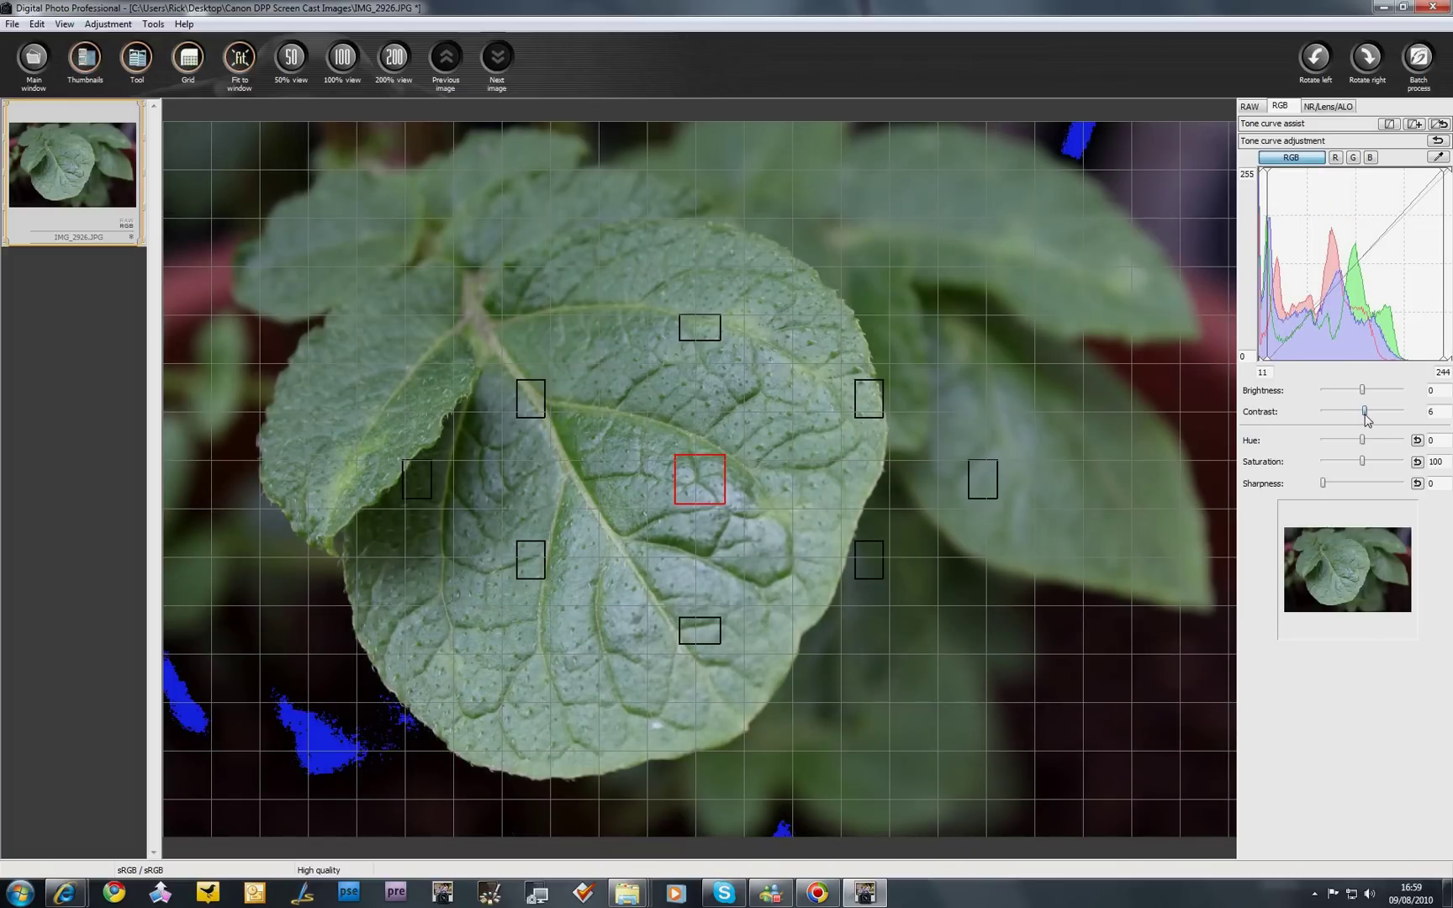
Settle contrast at 2, reset the hue to 0, and drop saturation to 0 for black and white.
drag(1366, 416, 1363, 415)
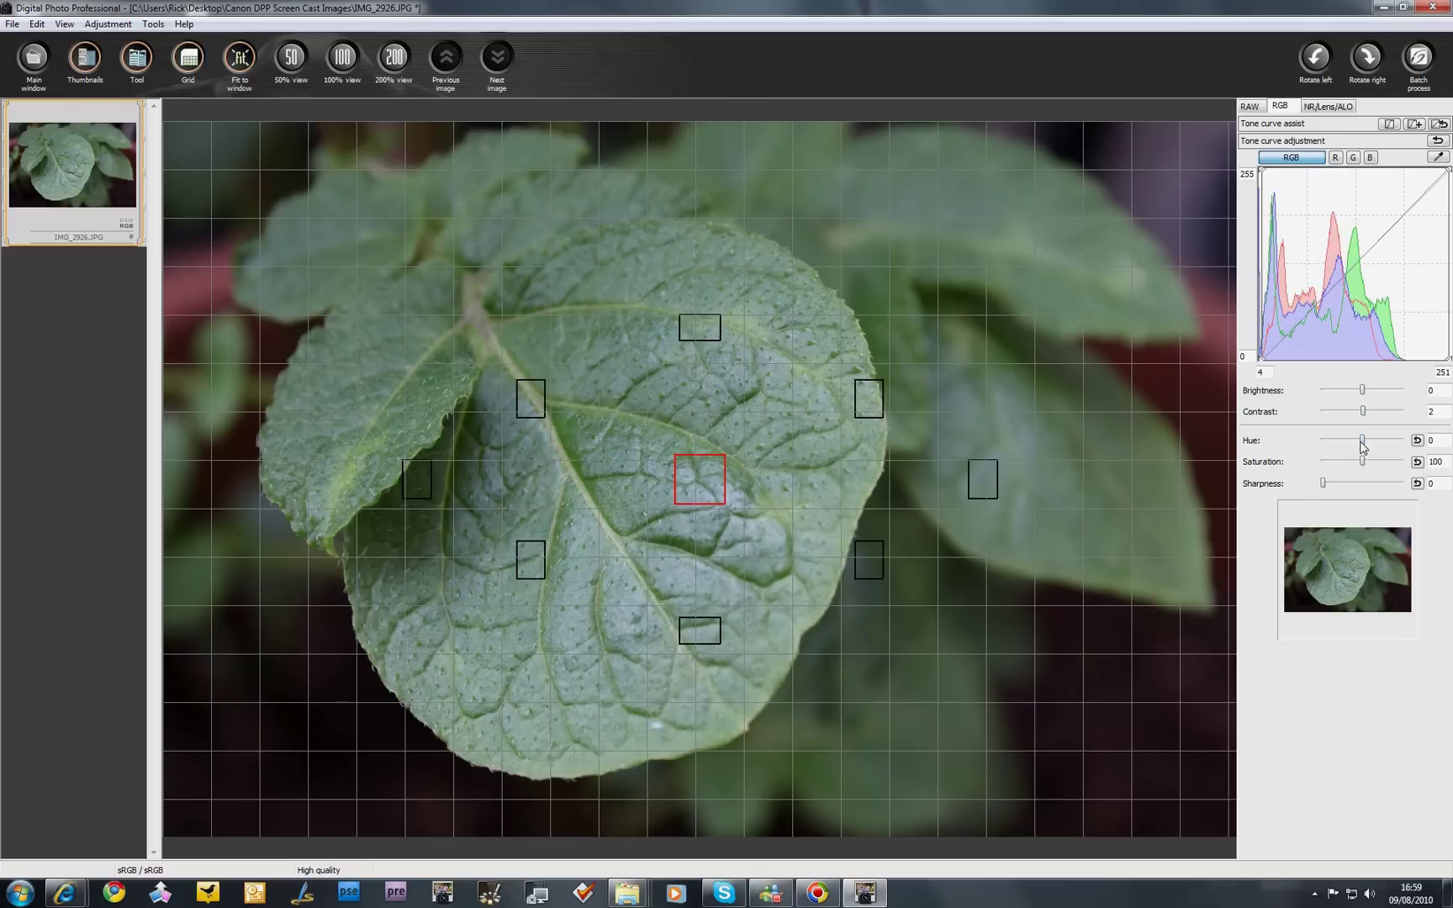
mouse_move(1363, 442)
mouse_down()
mouse_move(1387, 443)
mouse_move(1326, 440)
mouse_move(1396, 447)
mouse_move(1366, 449)
mouse_up()
click(1417, 440)
drag(1364, 467, 1323, 466)
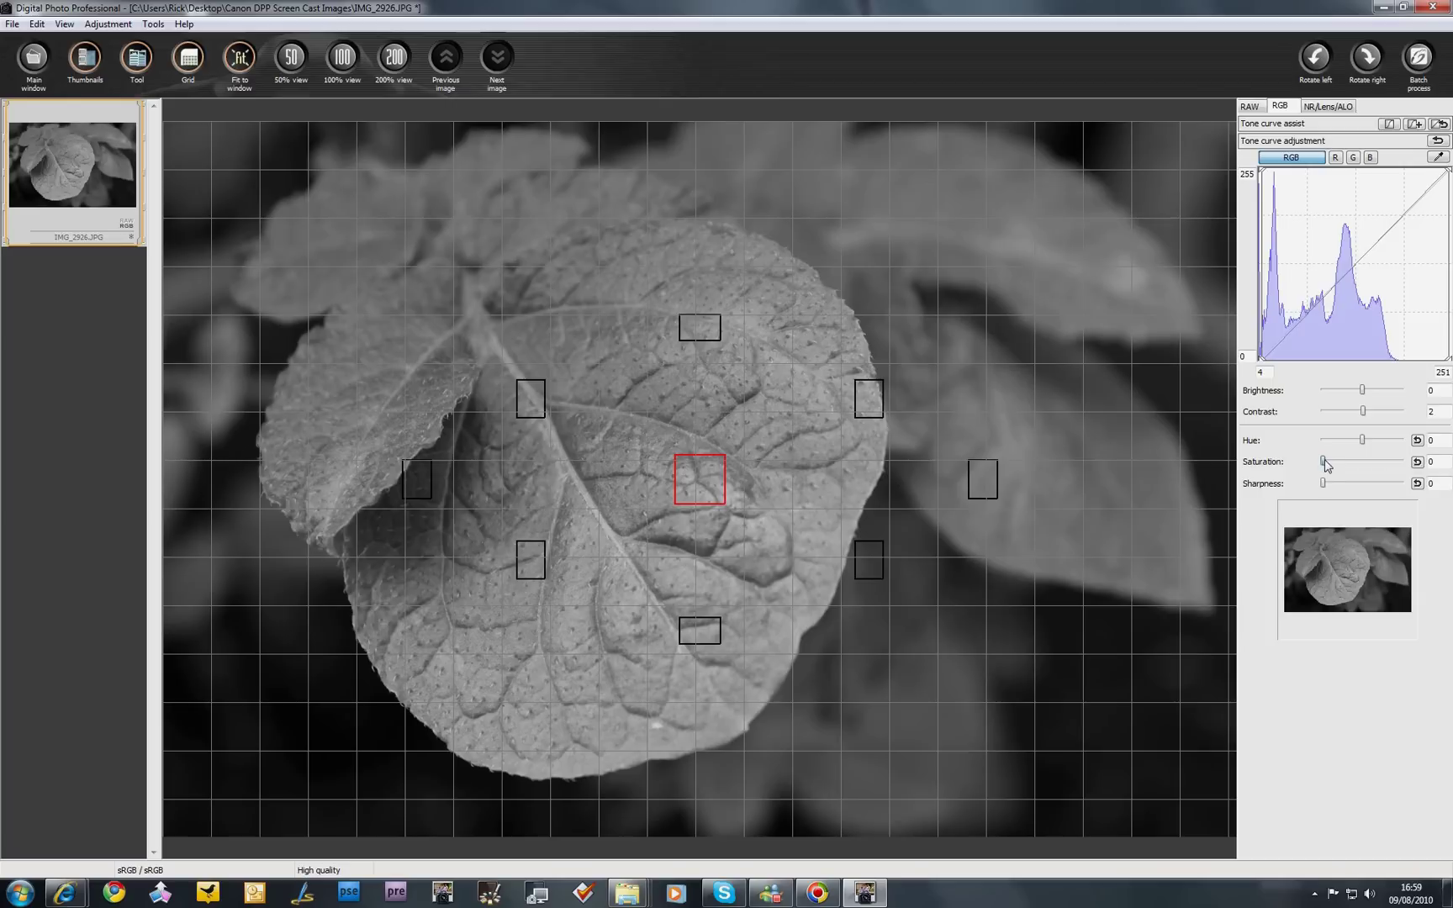
drag(1326, 464, 1417, 468)
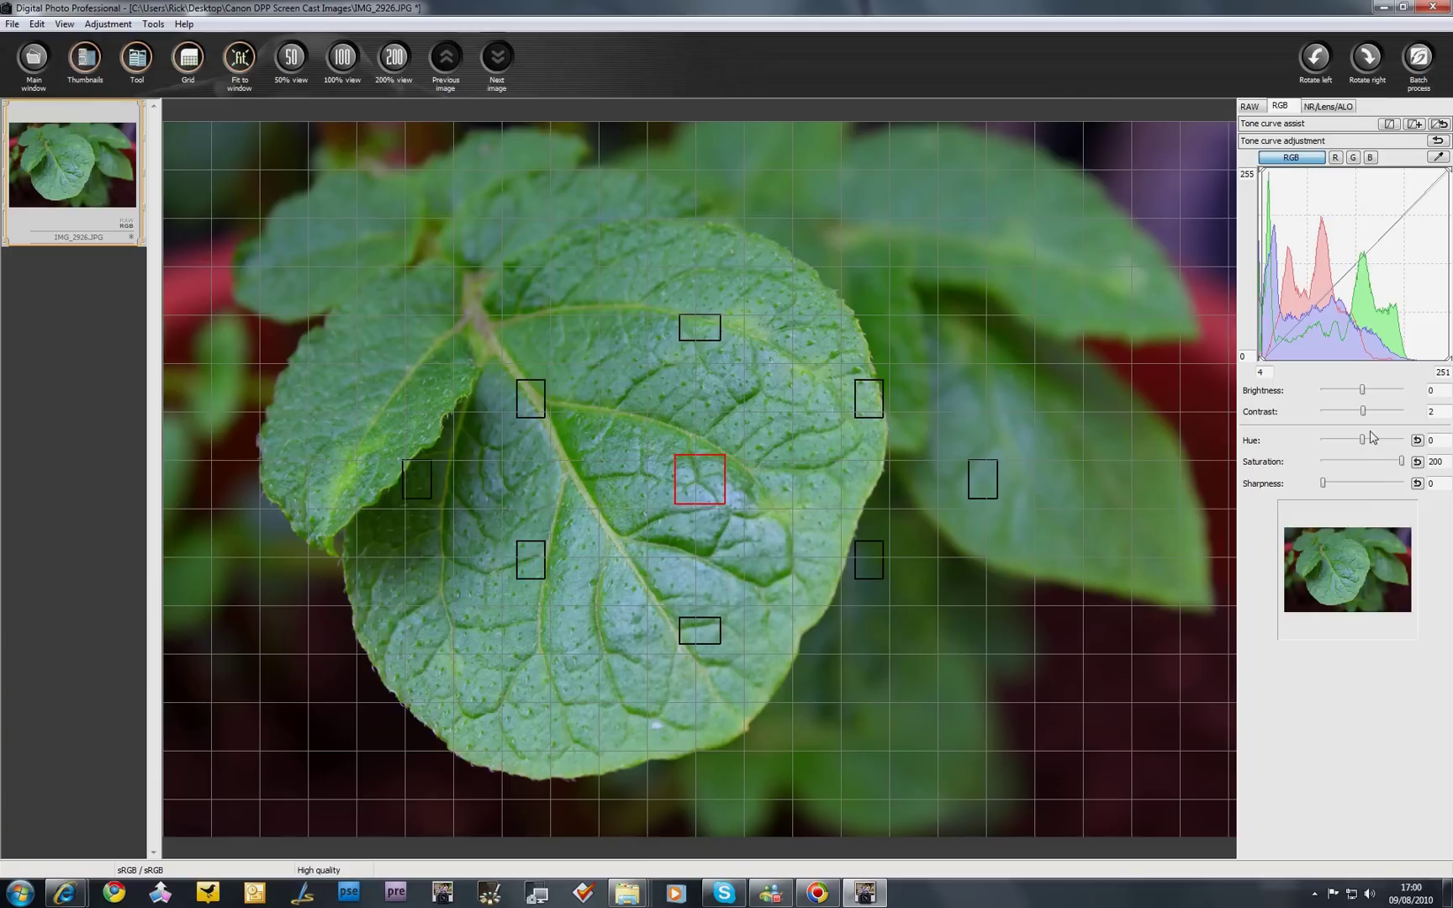
click(1417, 461)
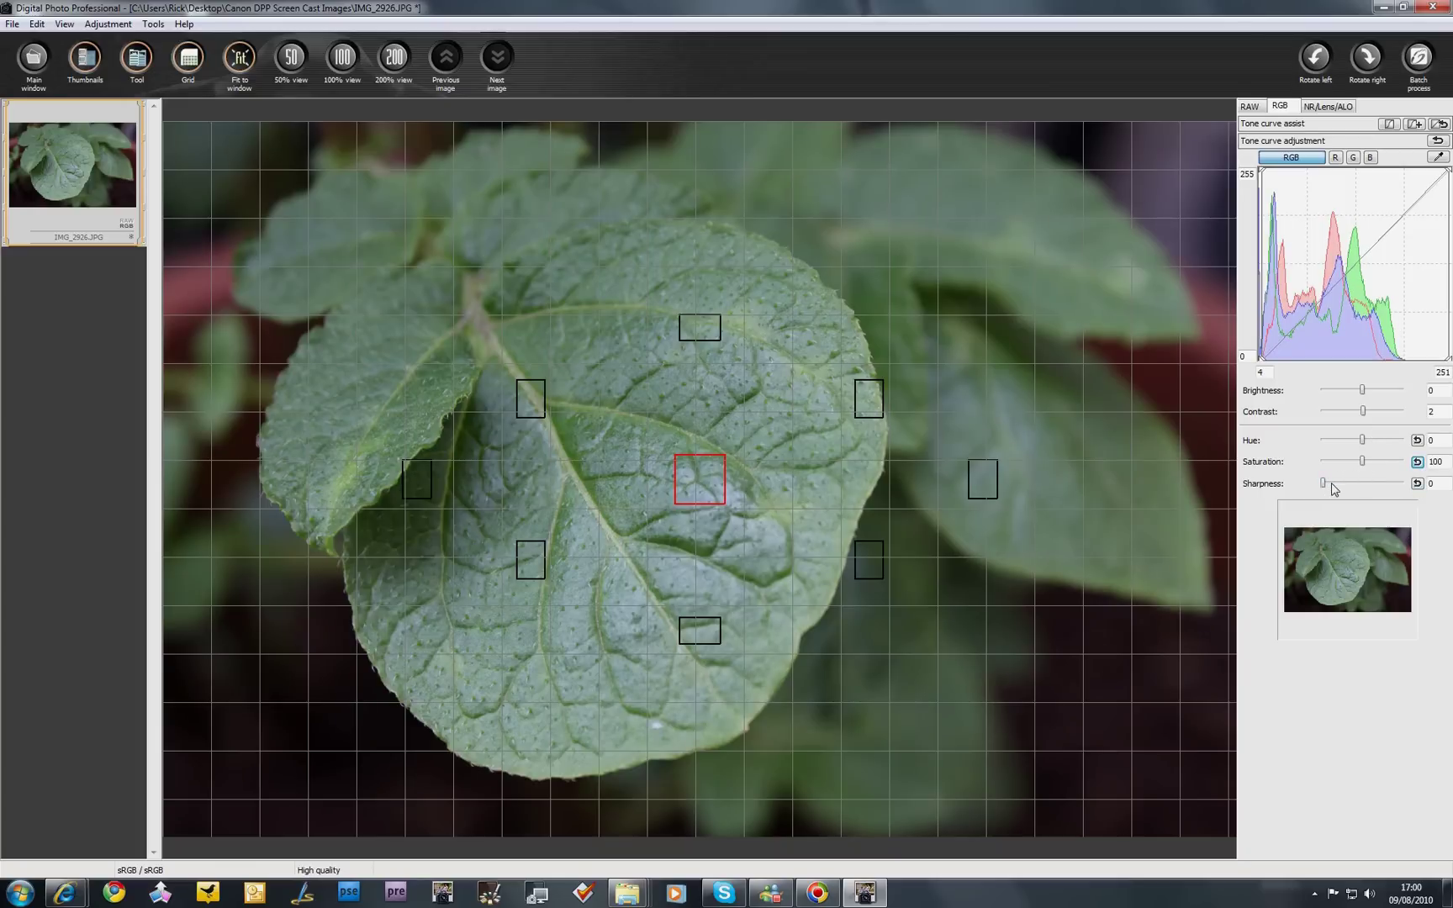
Try several Sharpness amounts on IMG_2926.JPG with the leaf centre at 100%, ending at 0.
drag(1324, 487, 1364, 491)
drag(1358, 491, 1209, 488)
click(342, 59)
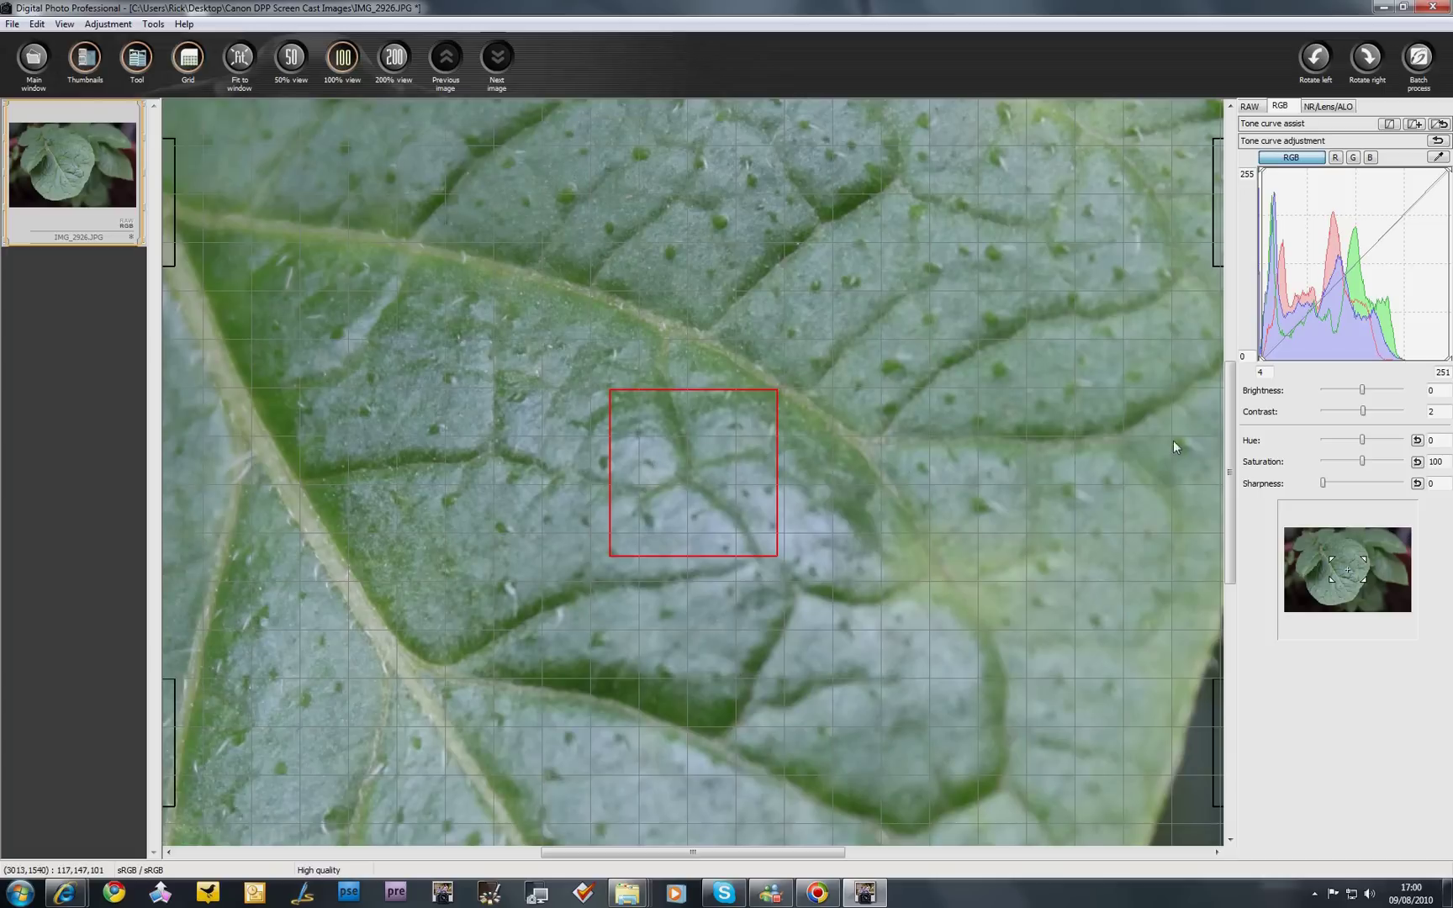
drag(1325, 486, 1404, 492)
drag(1399, 492, 1328, 485)
drag(1329, 488, 1317, 488)
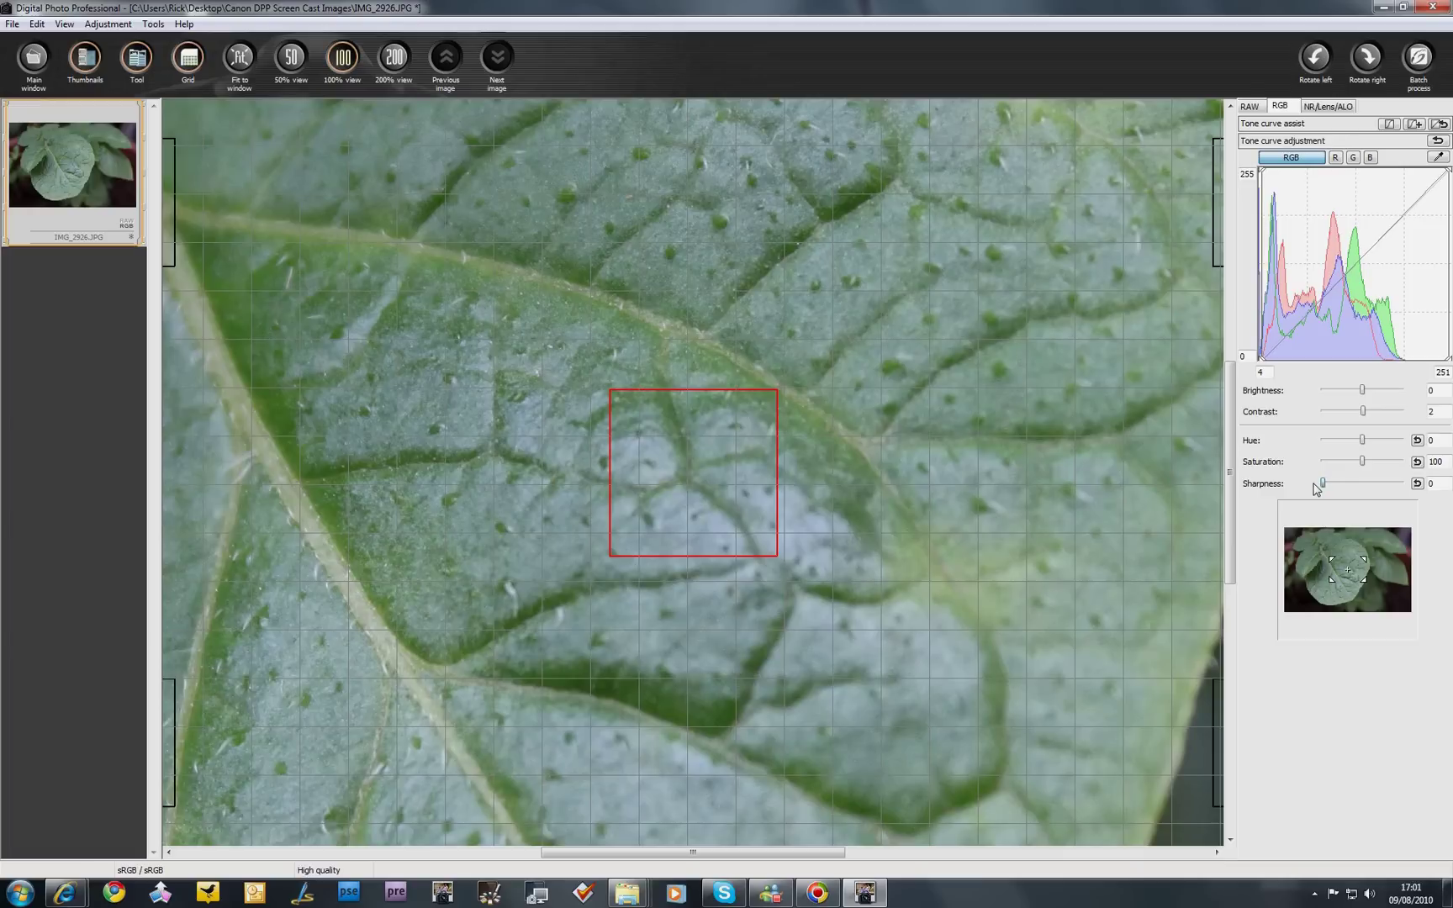
Test JPEG luminance and chrominance noise reduction at 20, then return both to 0.
click(1328, 108)
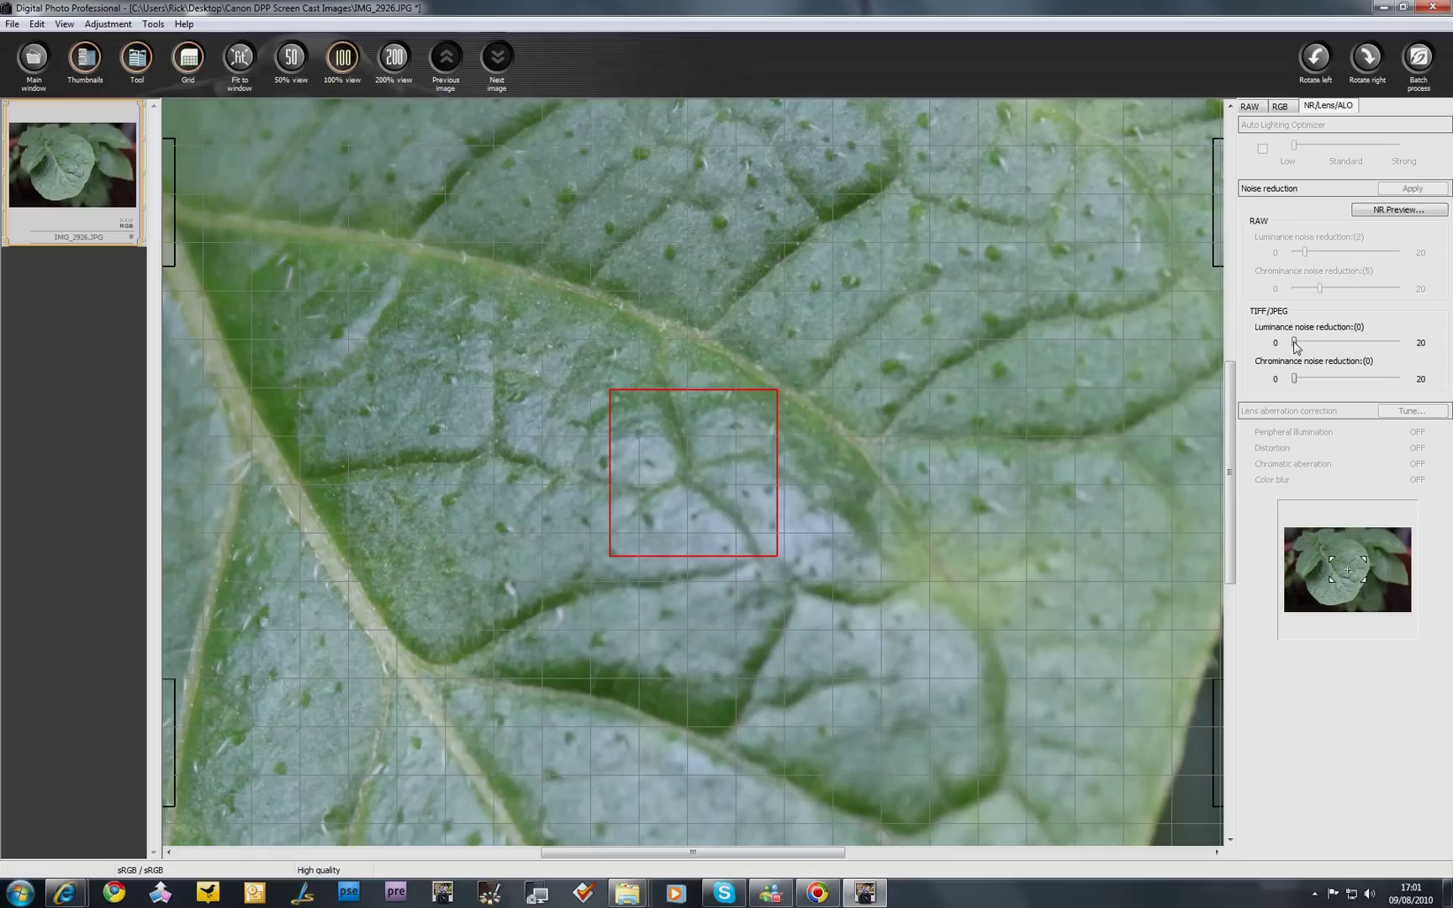
drag(1296, 346, 1409, 354)
drag(1295, 379, 1401, 389)
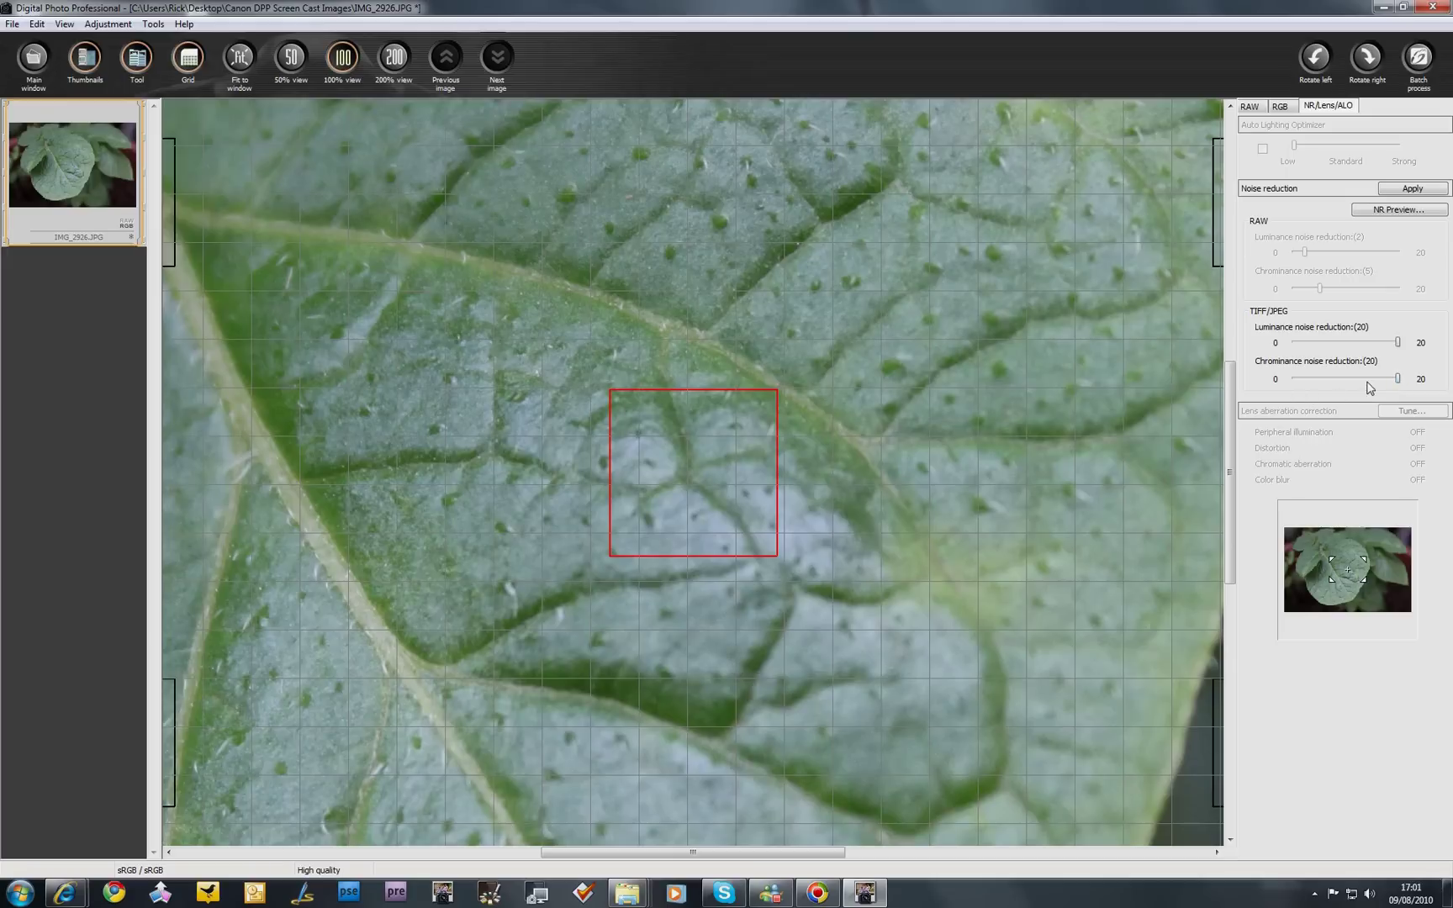
drag(1398, 381, 1282, 380)
drag(1399, 344, 1290, 344)
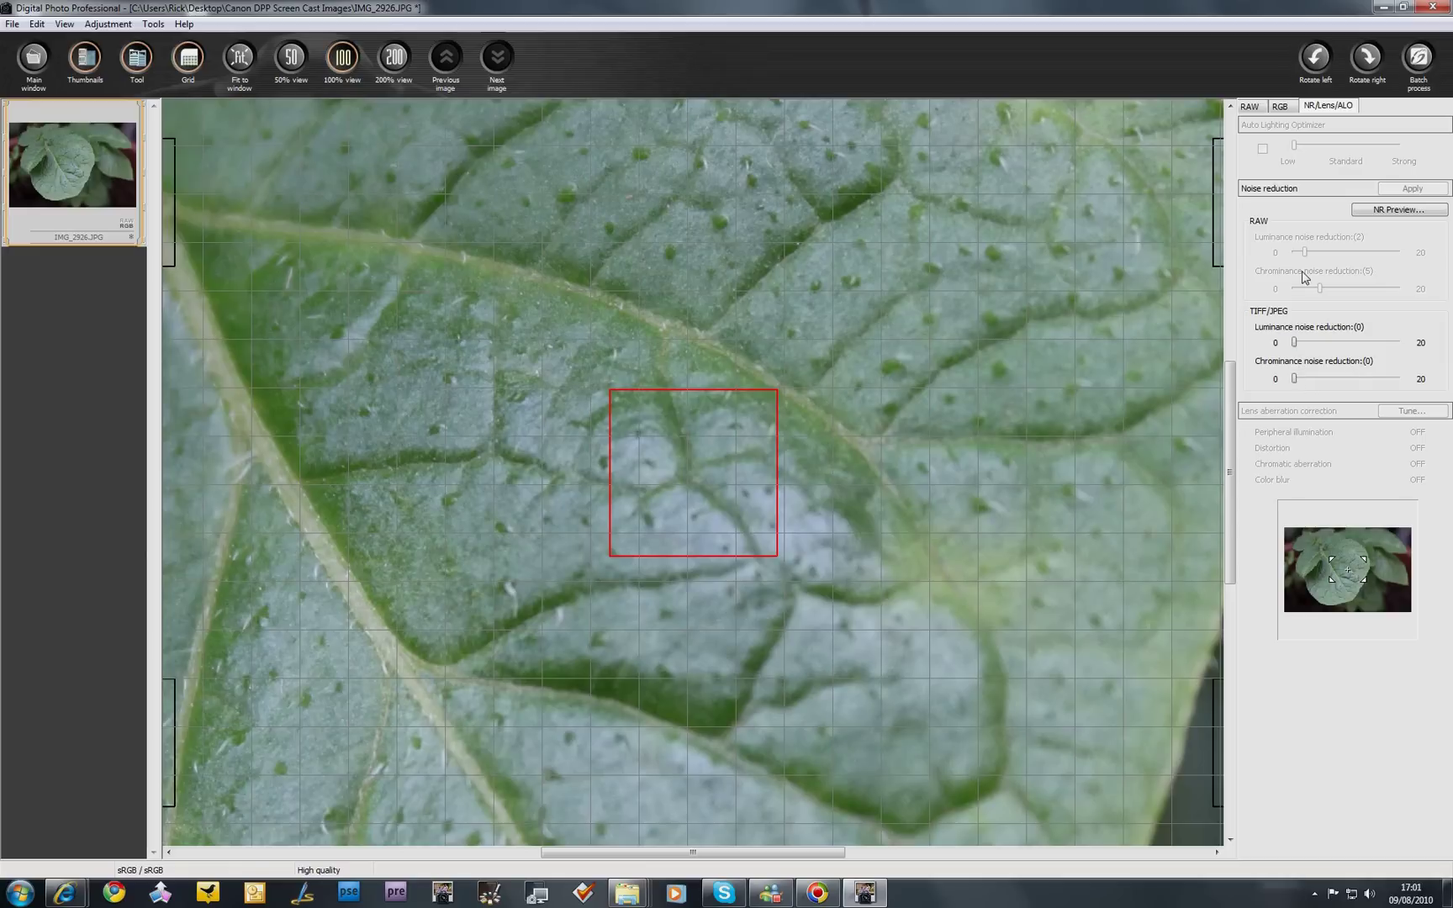
Check the tone curve, RGB and RAW adjustment panels for the JPEG.
click(1280, 108)
click(1250, 111)
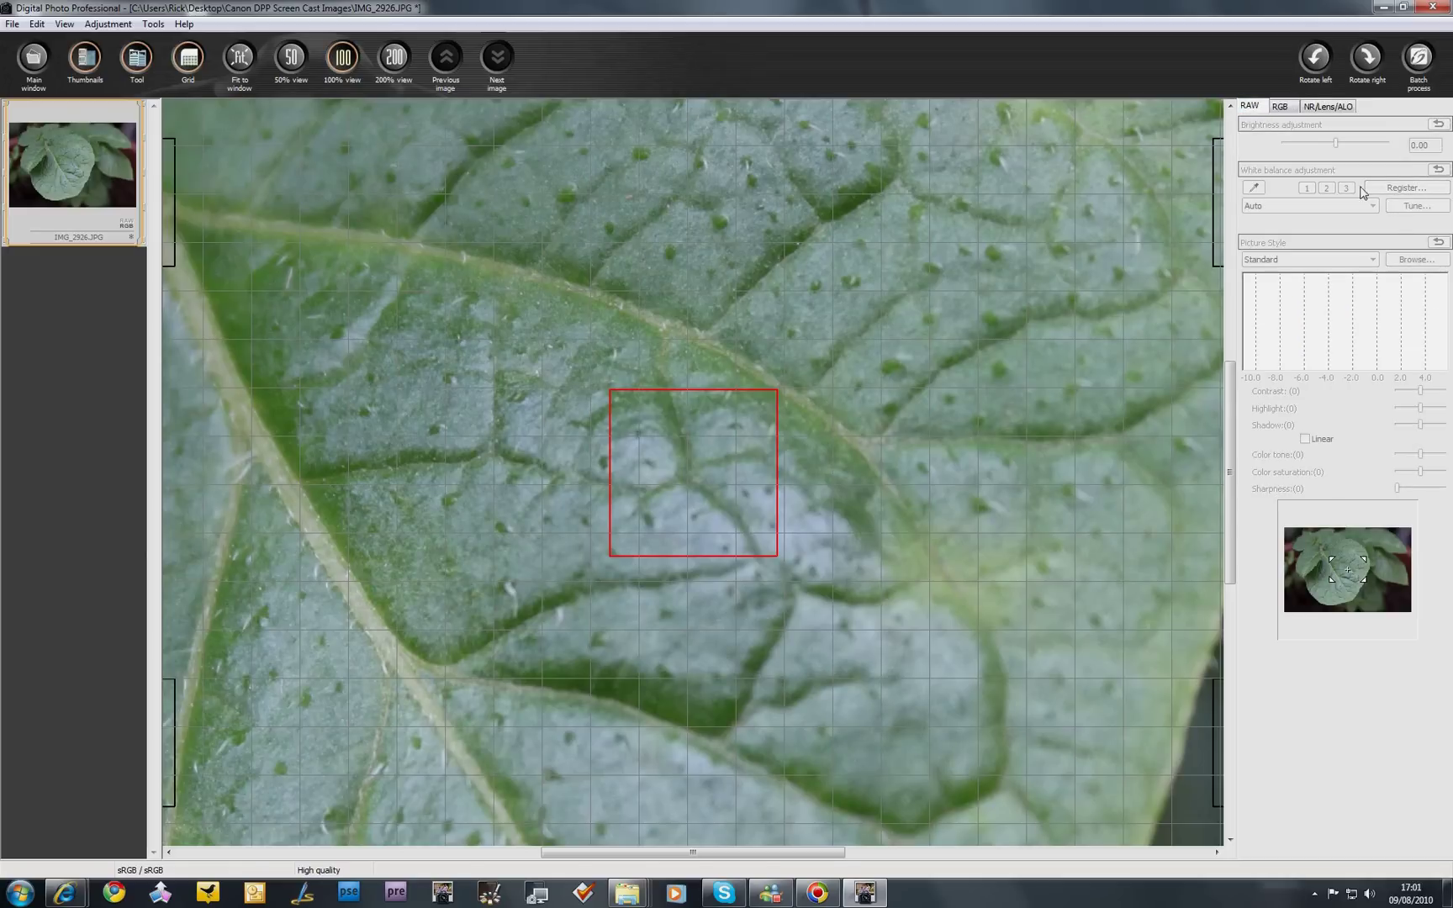
click(1293, 108)
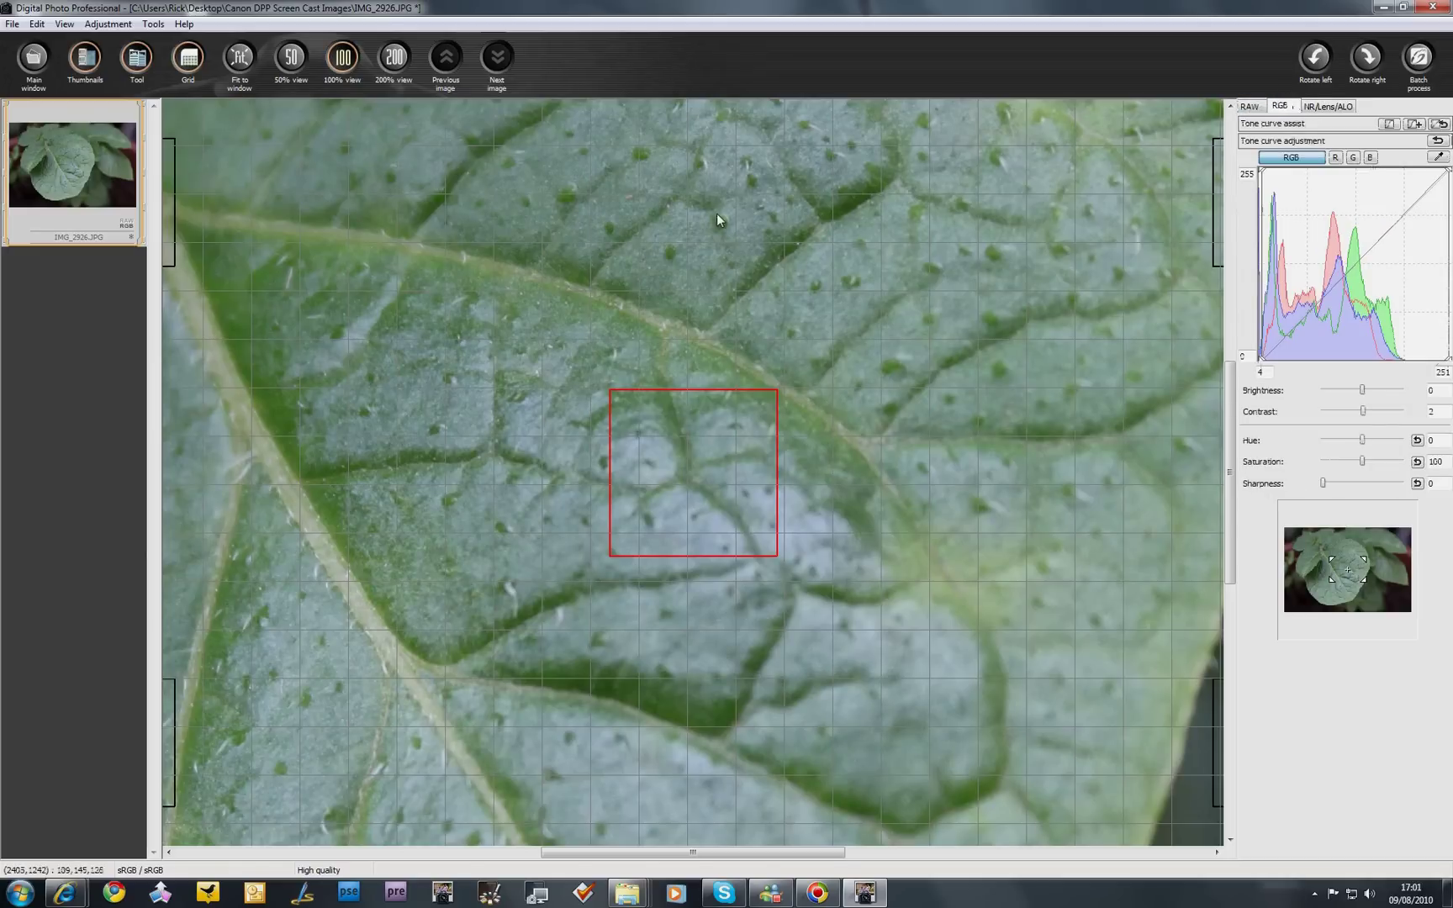
Open IMG_2926.CR2 in the edit image window with its RAW brightness and Picture Style settings shown.
click(34, 57)
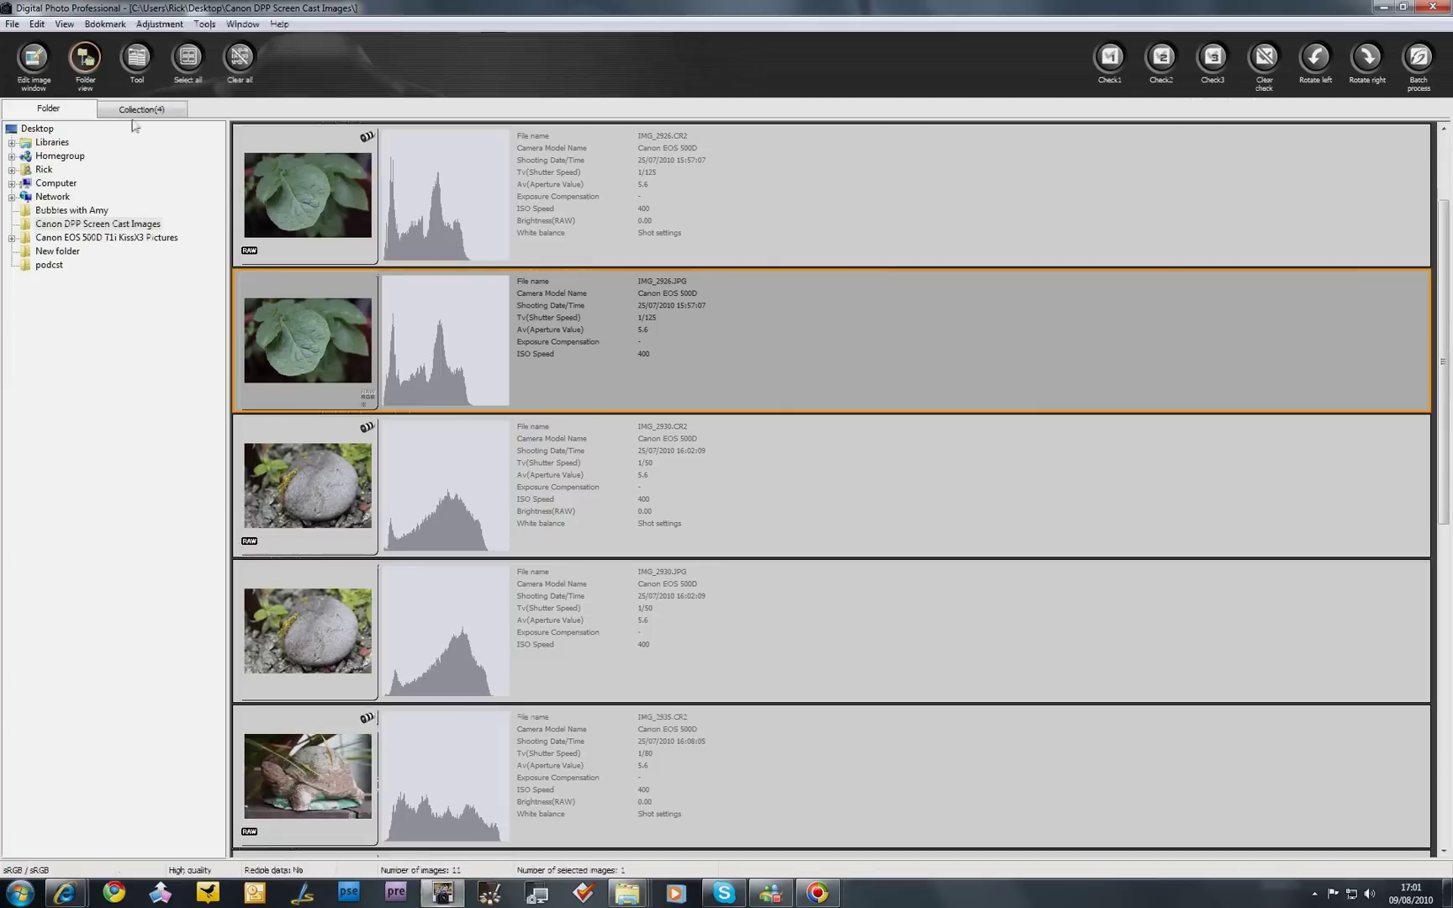
click(300, 187)
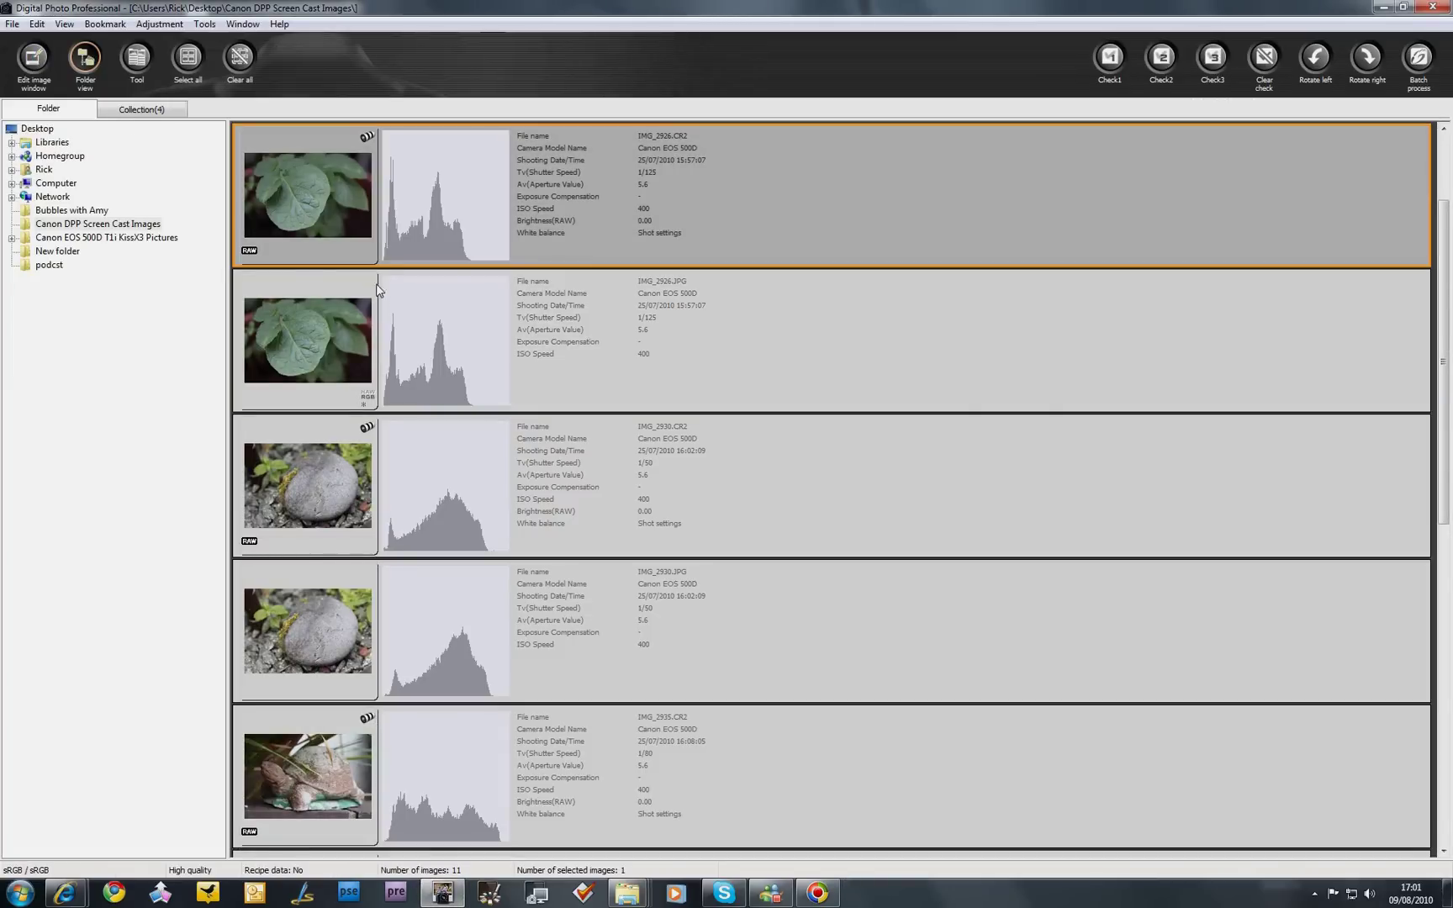
click(32, 59)
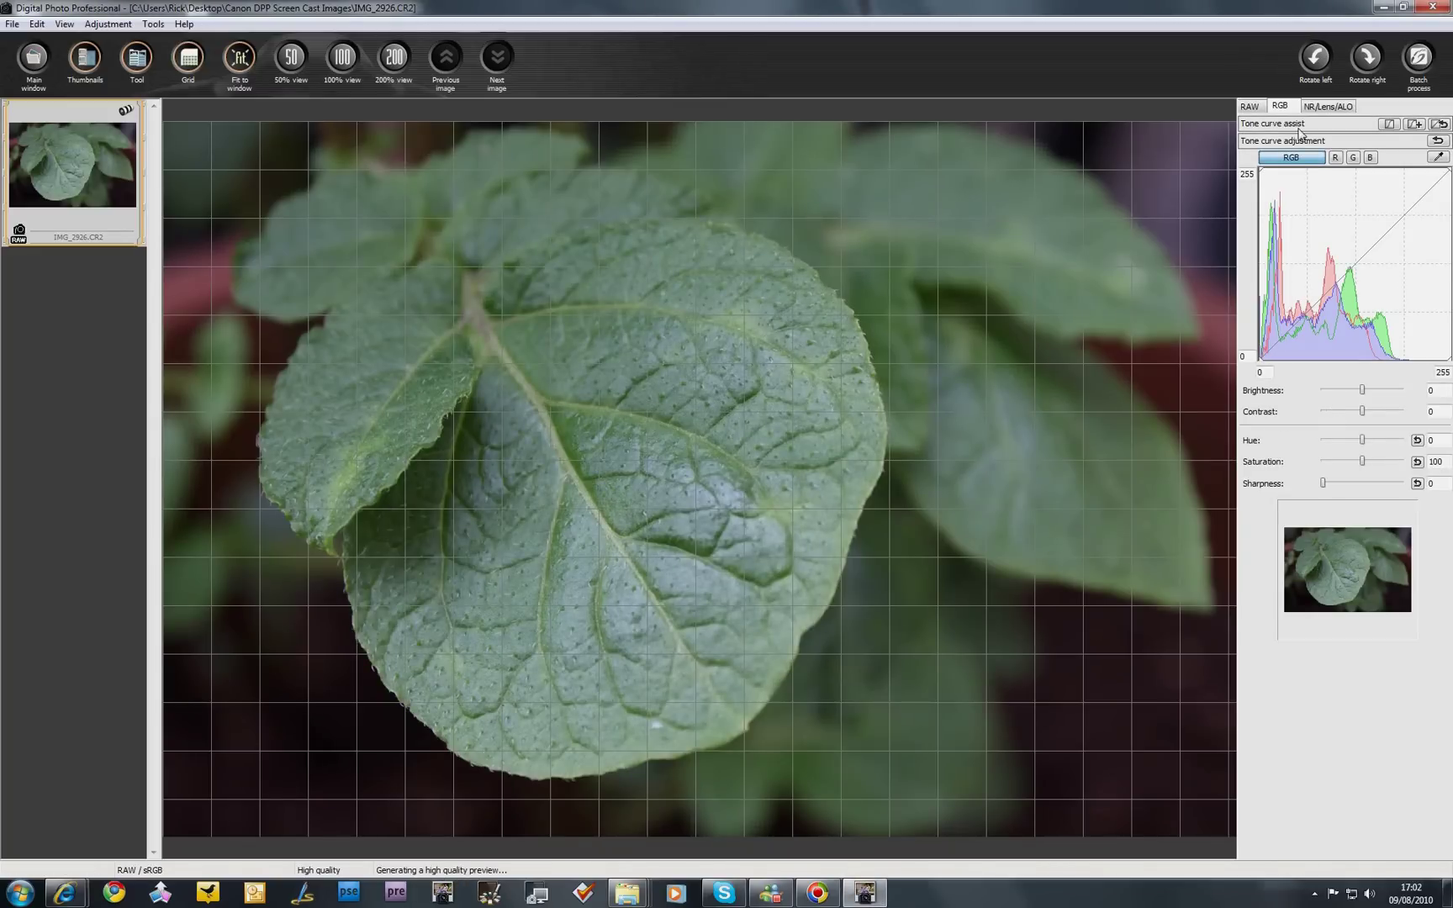
click(1250, 108)
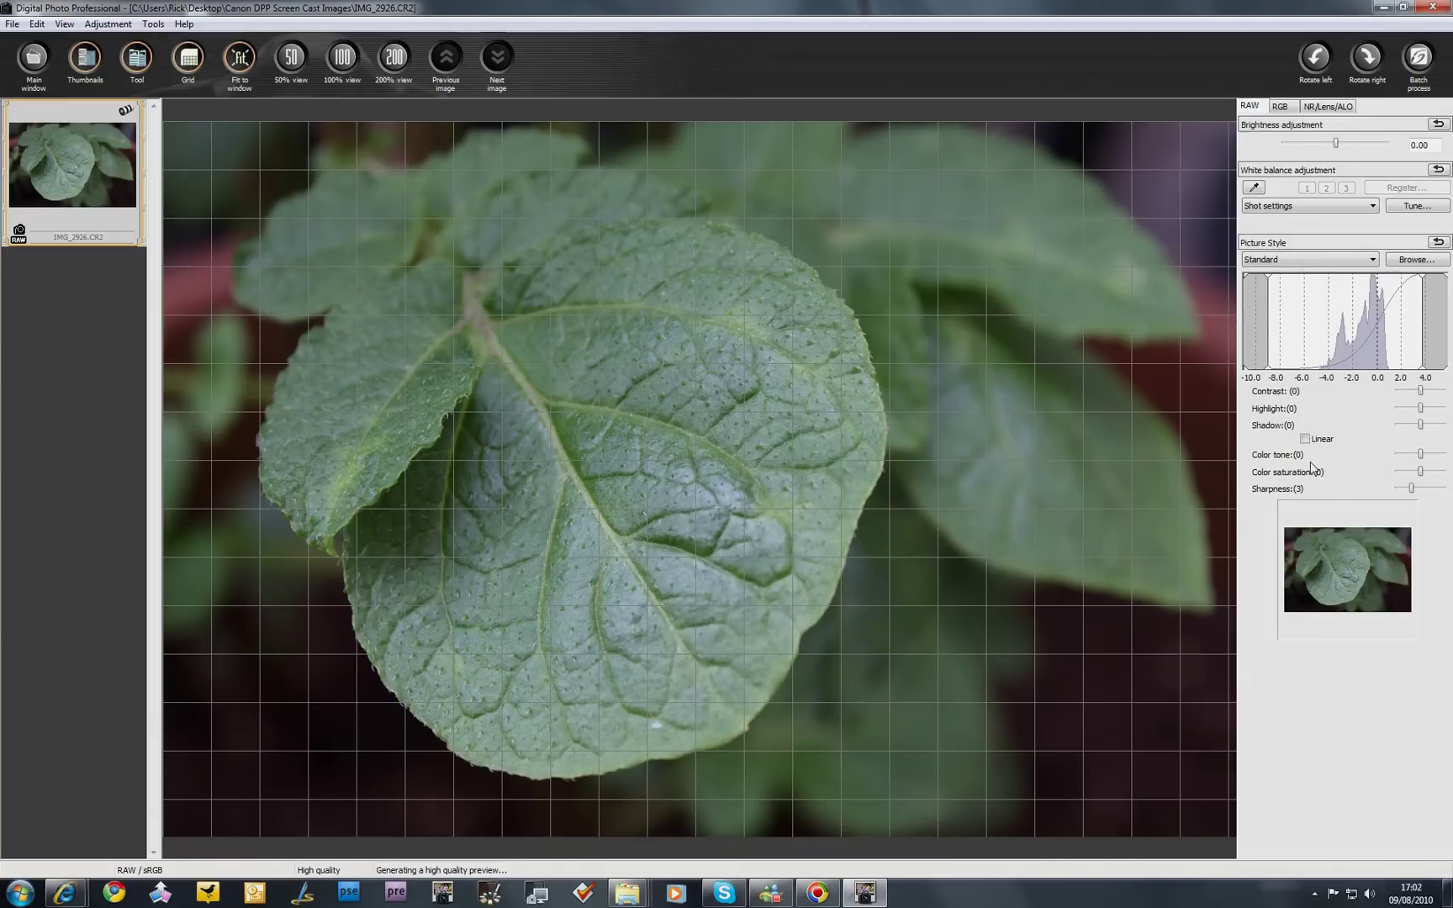
Enable AF Point display plus Highlight and Shadow alerts on the RAW image, nudging brightness slightly.
right_click(706, 427)
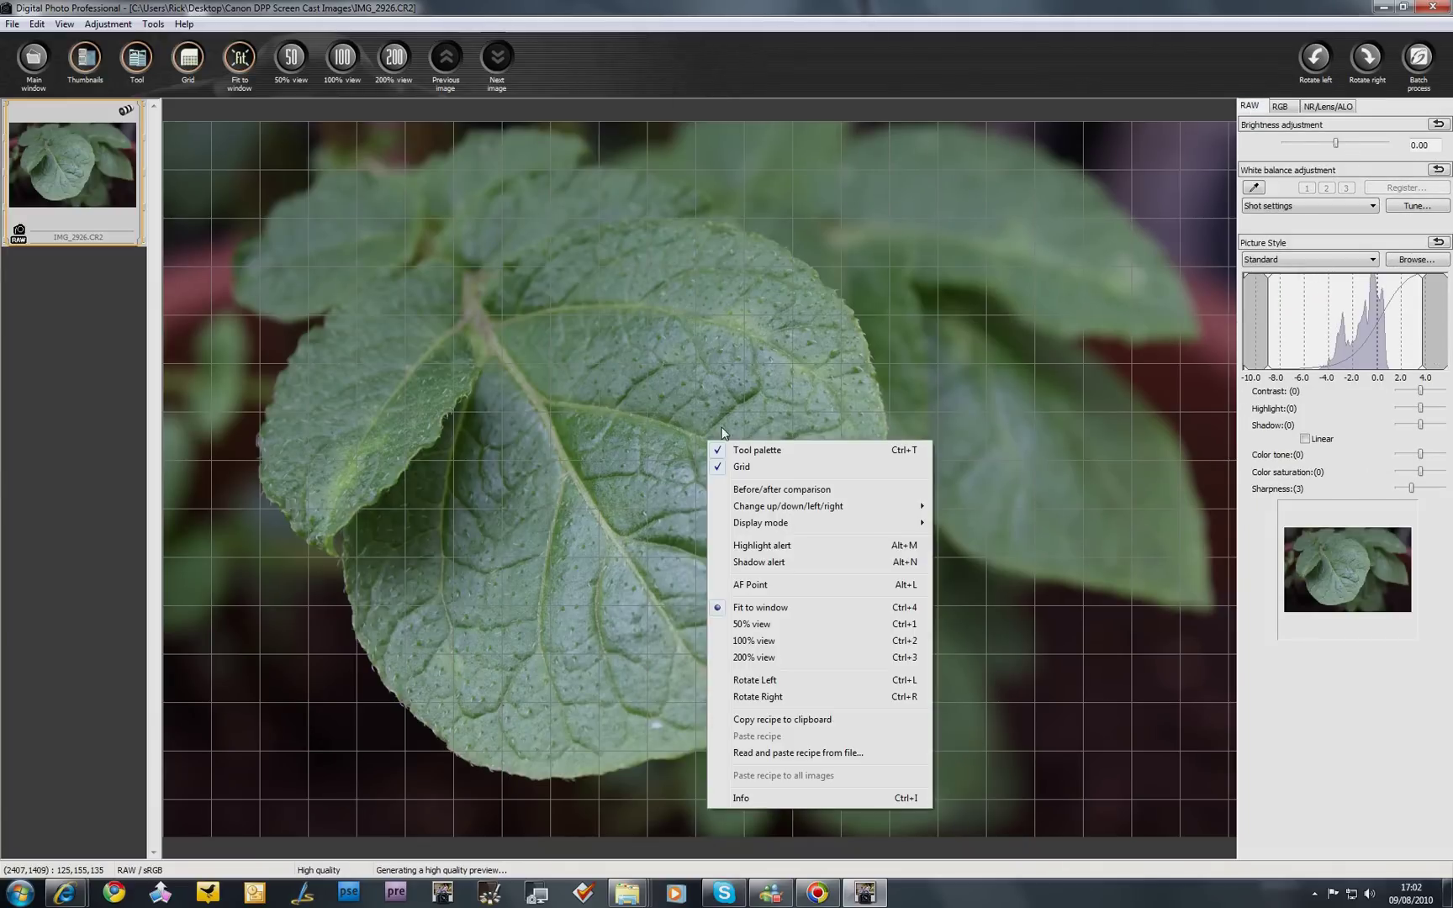
click(761, 585)
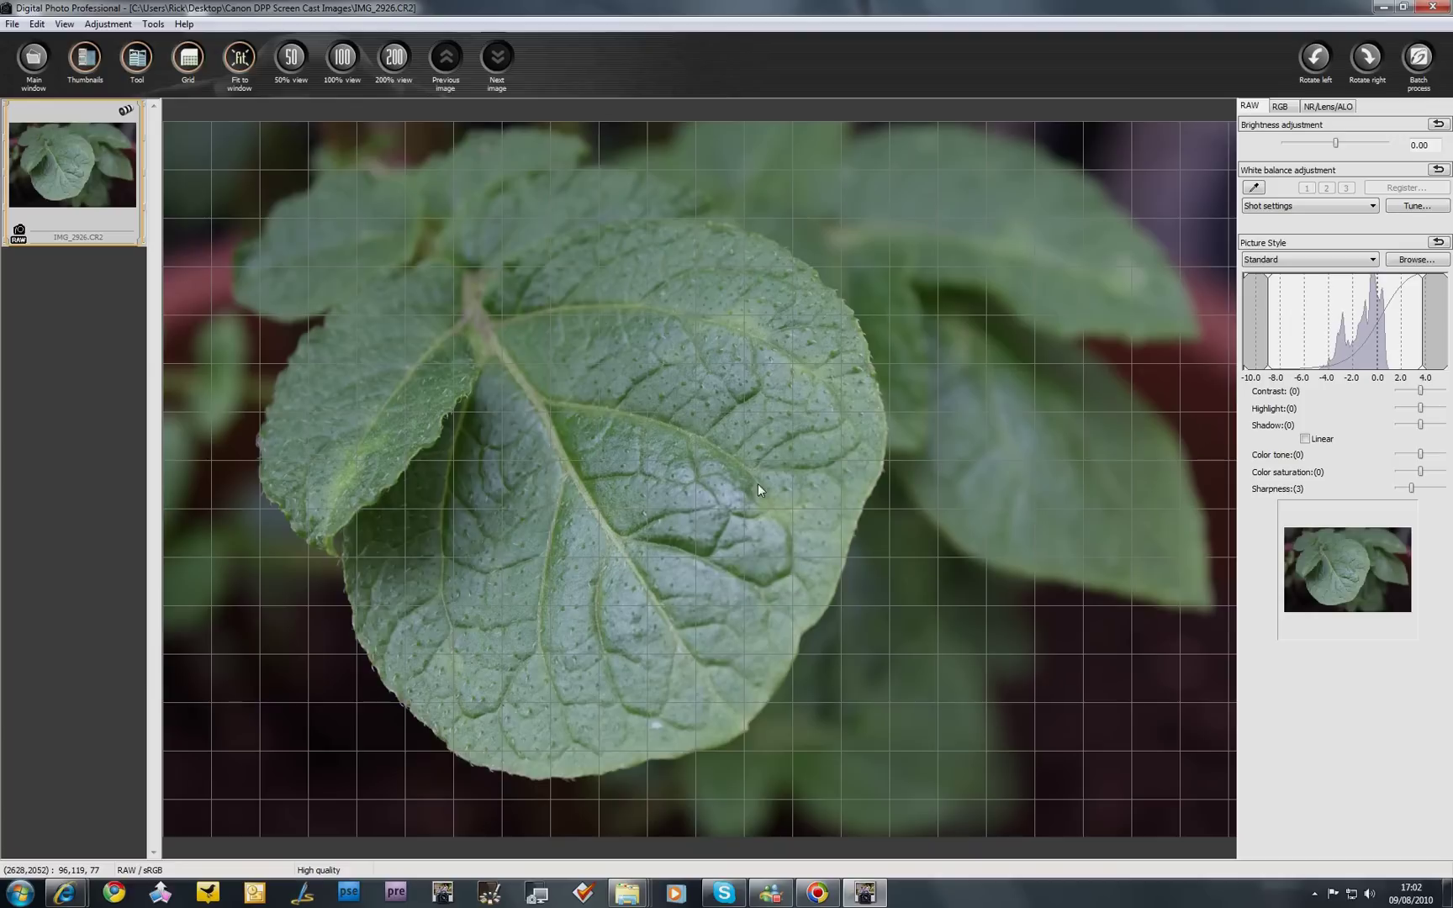
right_click(719, 439)
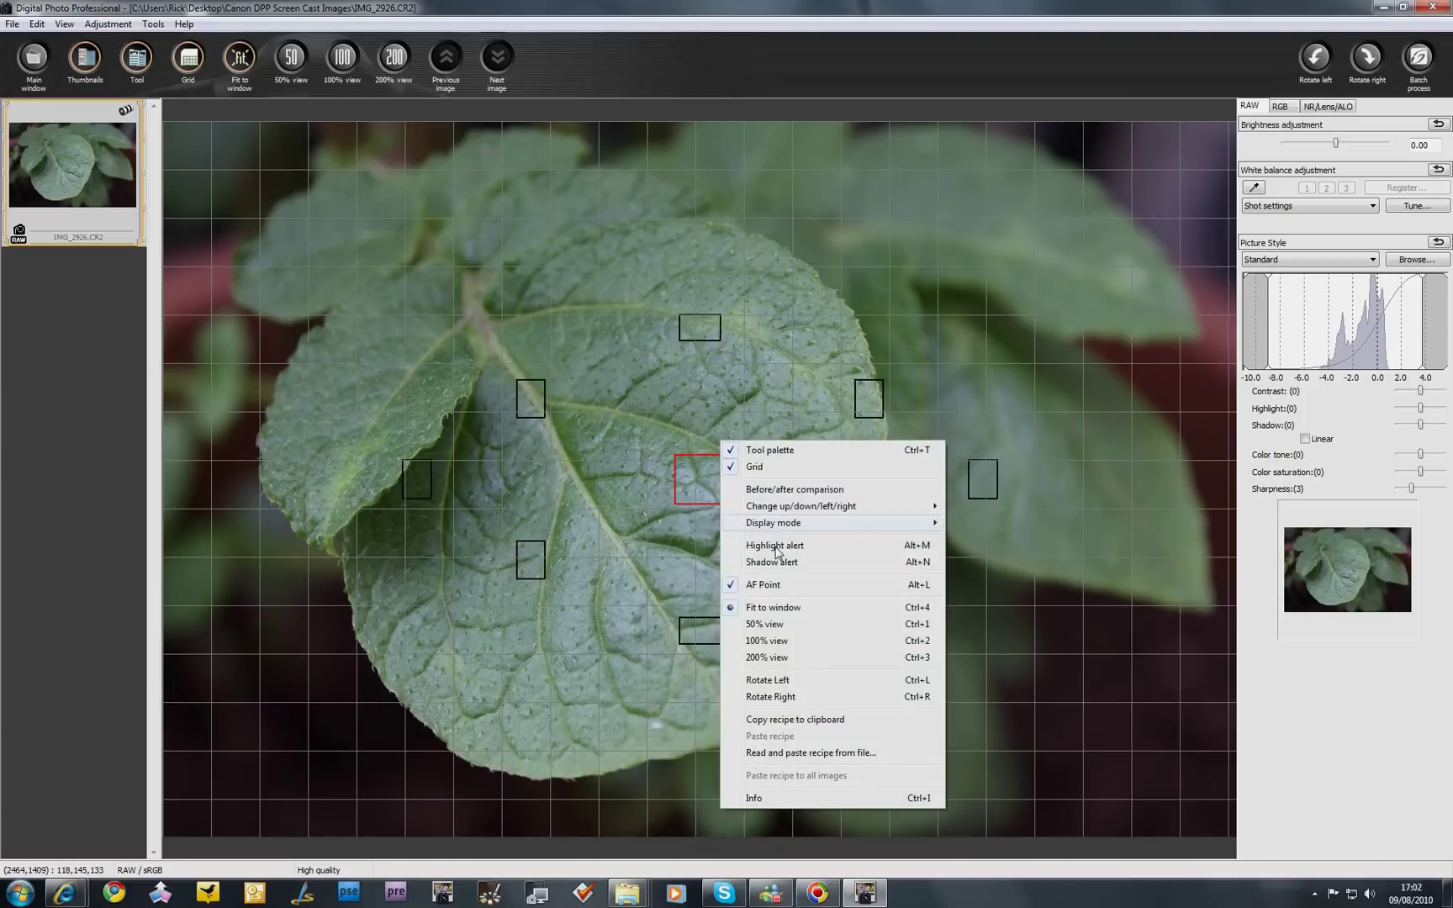
click(774, 545)
right_click(722, 408)
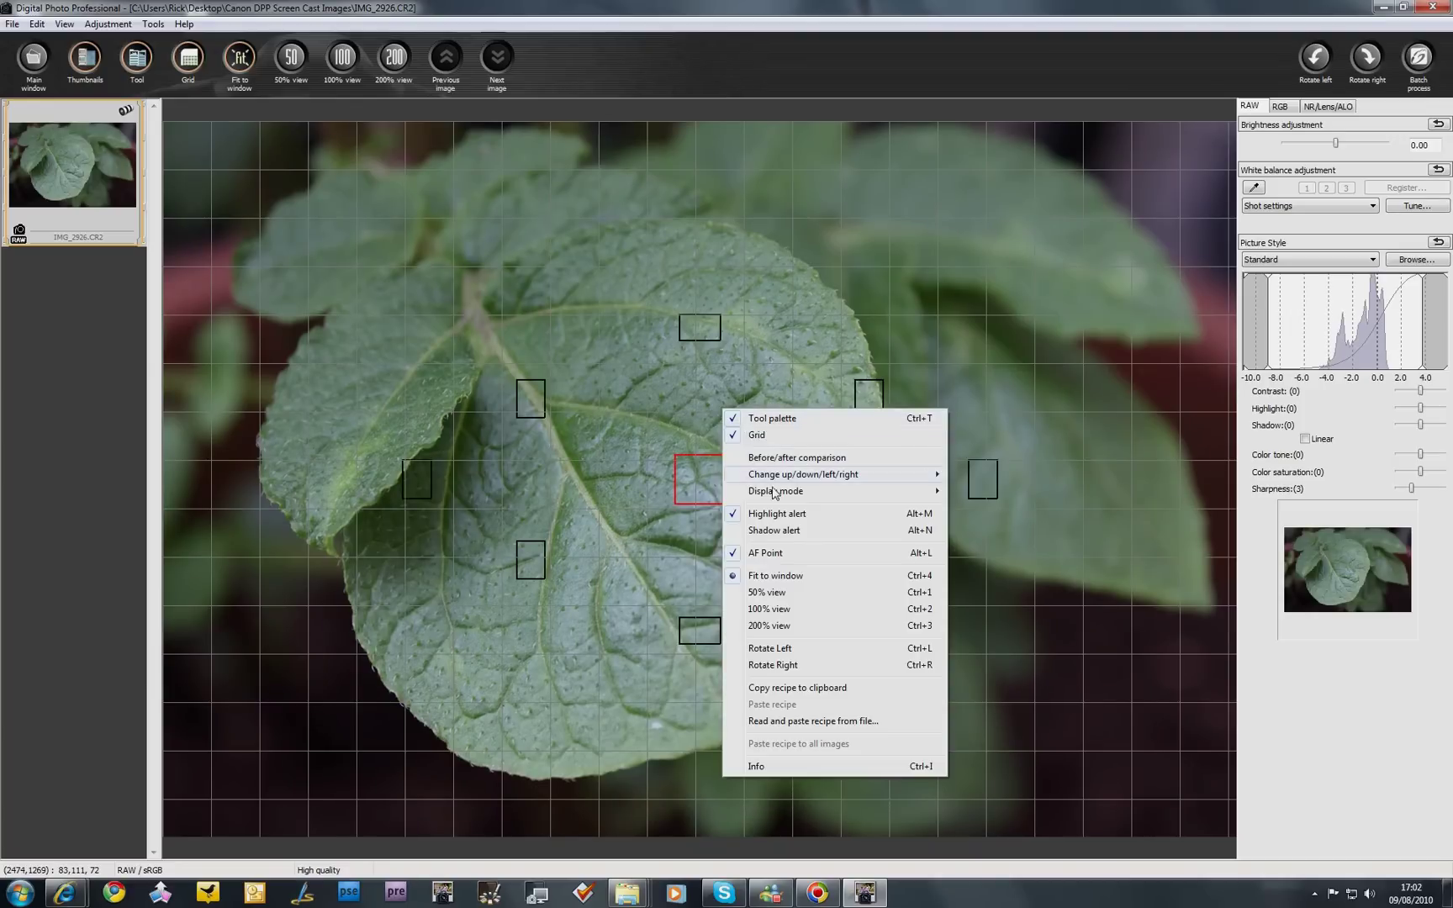
click(778, 530)
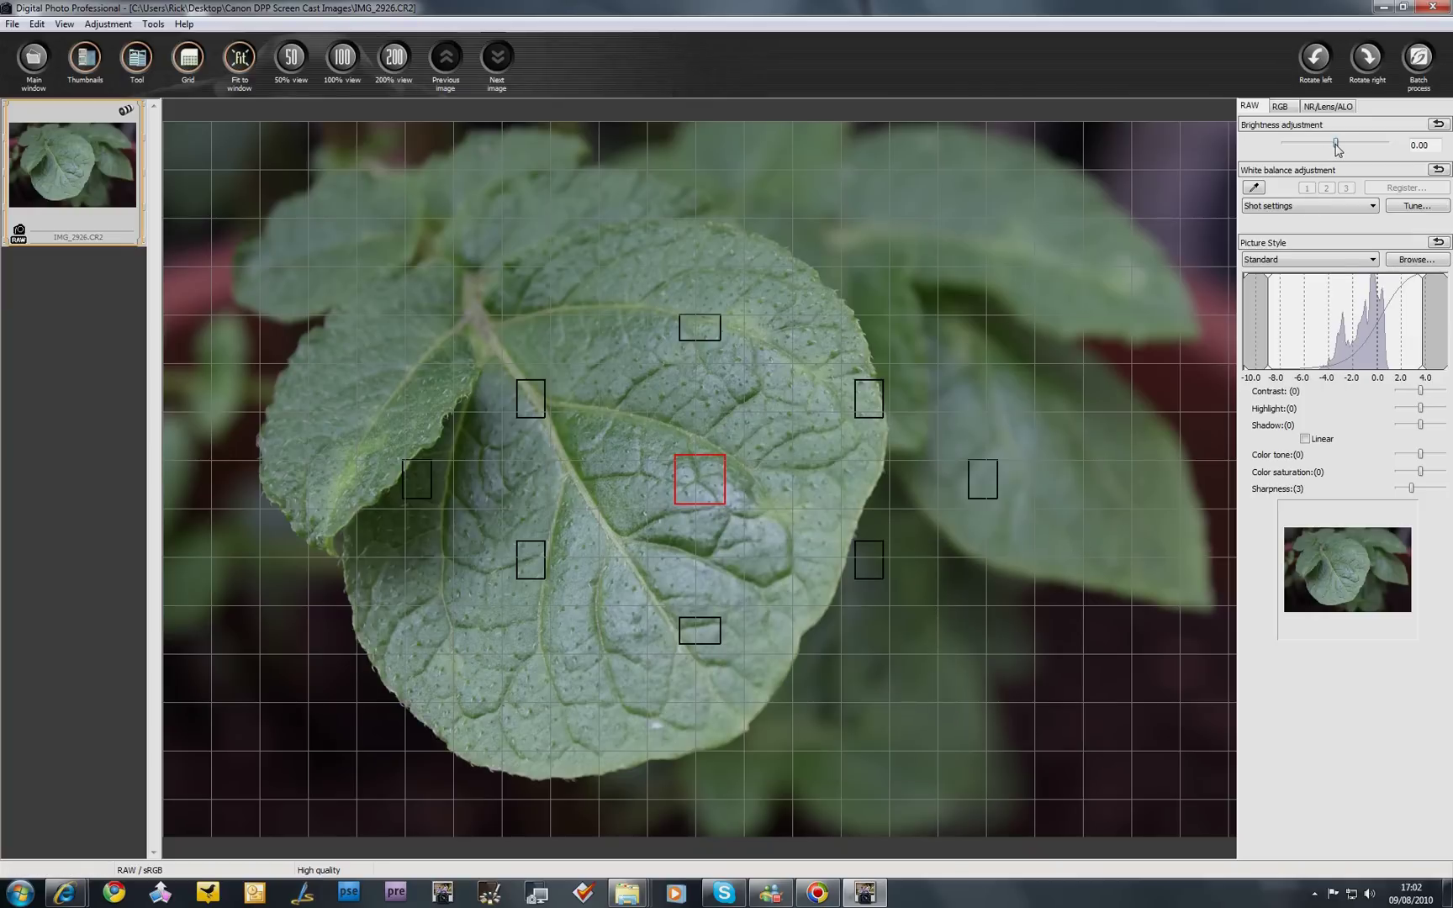
mouse_move(1337, 149)
mouse_down()
mouse_move(1313, 151)
mouse_move(1337, 151)
mouse_up()
click(1281, 108)
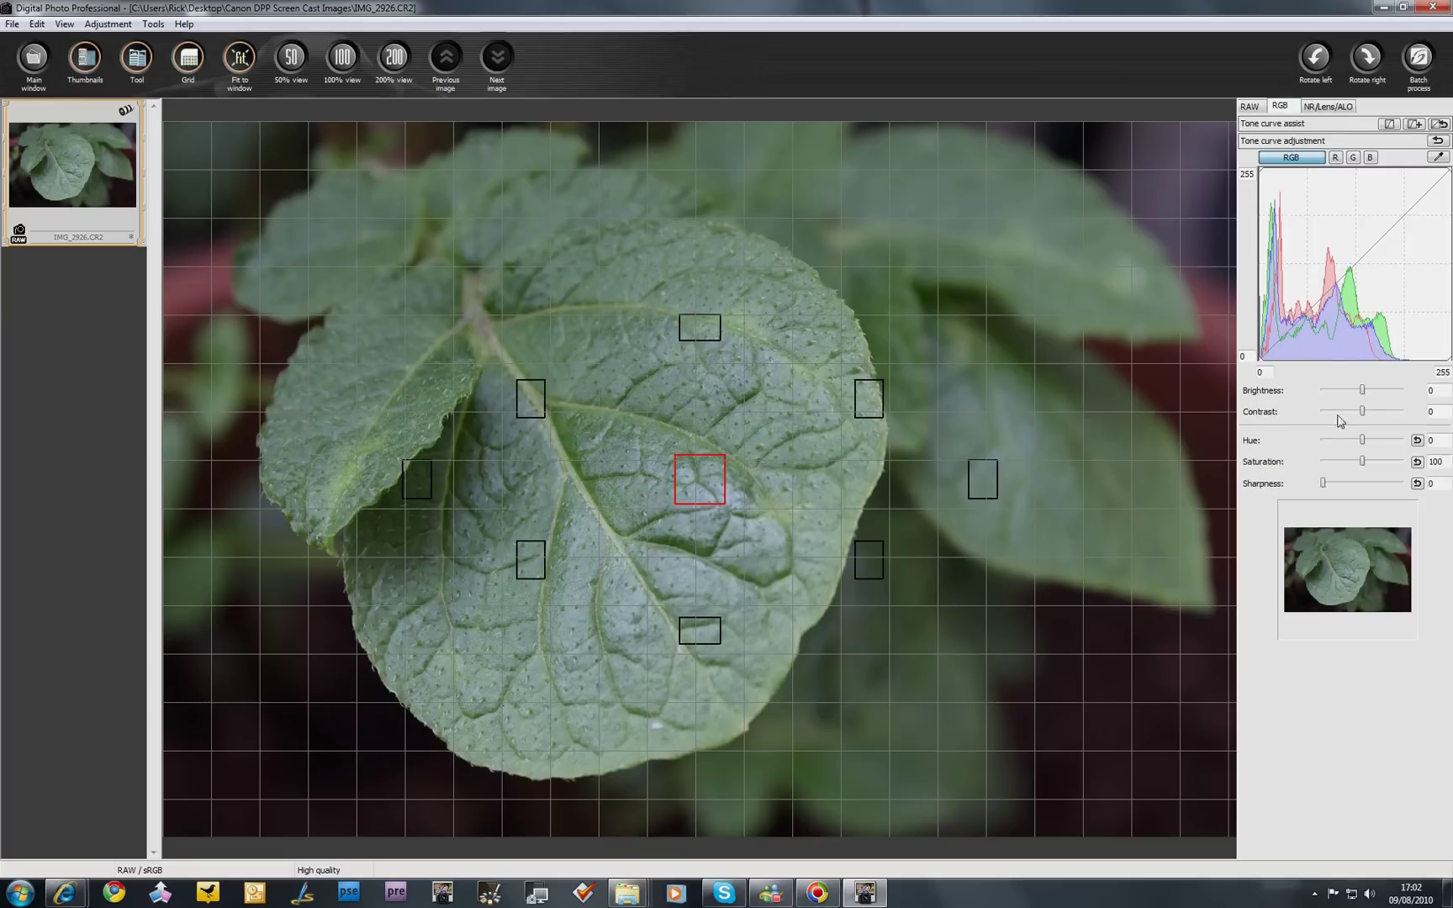
mouse_move(1363, 395)
mouse_down()
mouse_move(1340, 395)
mouse_move(1359, 395)
mouse_up()
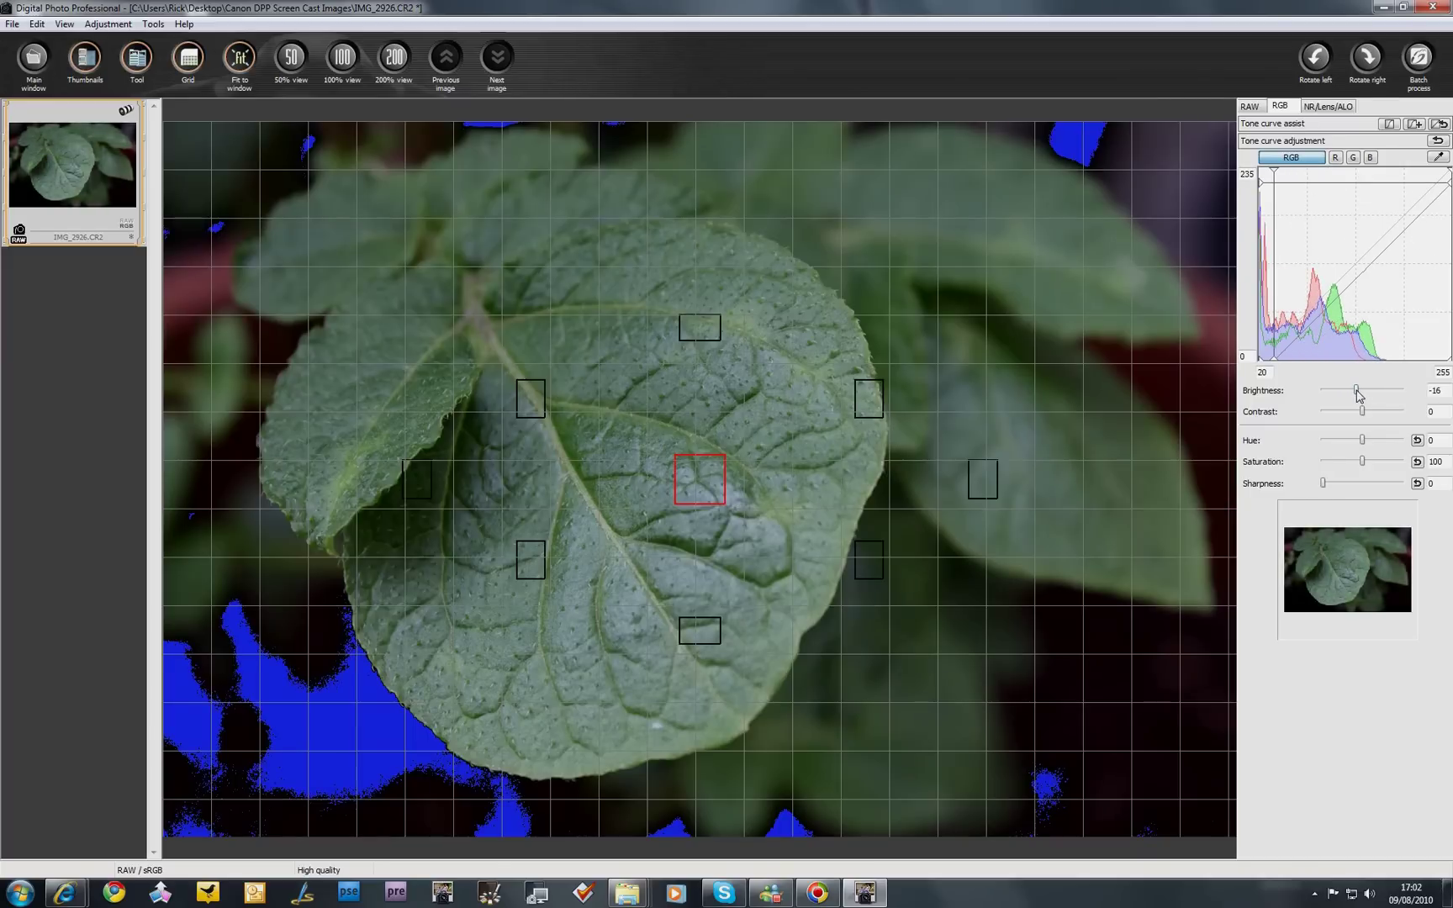
drag(1359, 395, 1368, 399)
mouse_move(1363, 398)
mouse_down()
mouse_move(1389, 399)
mouse_move(1365, 399)
mouse_up()
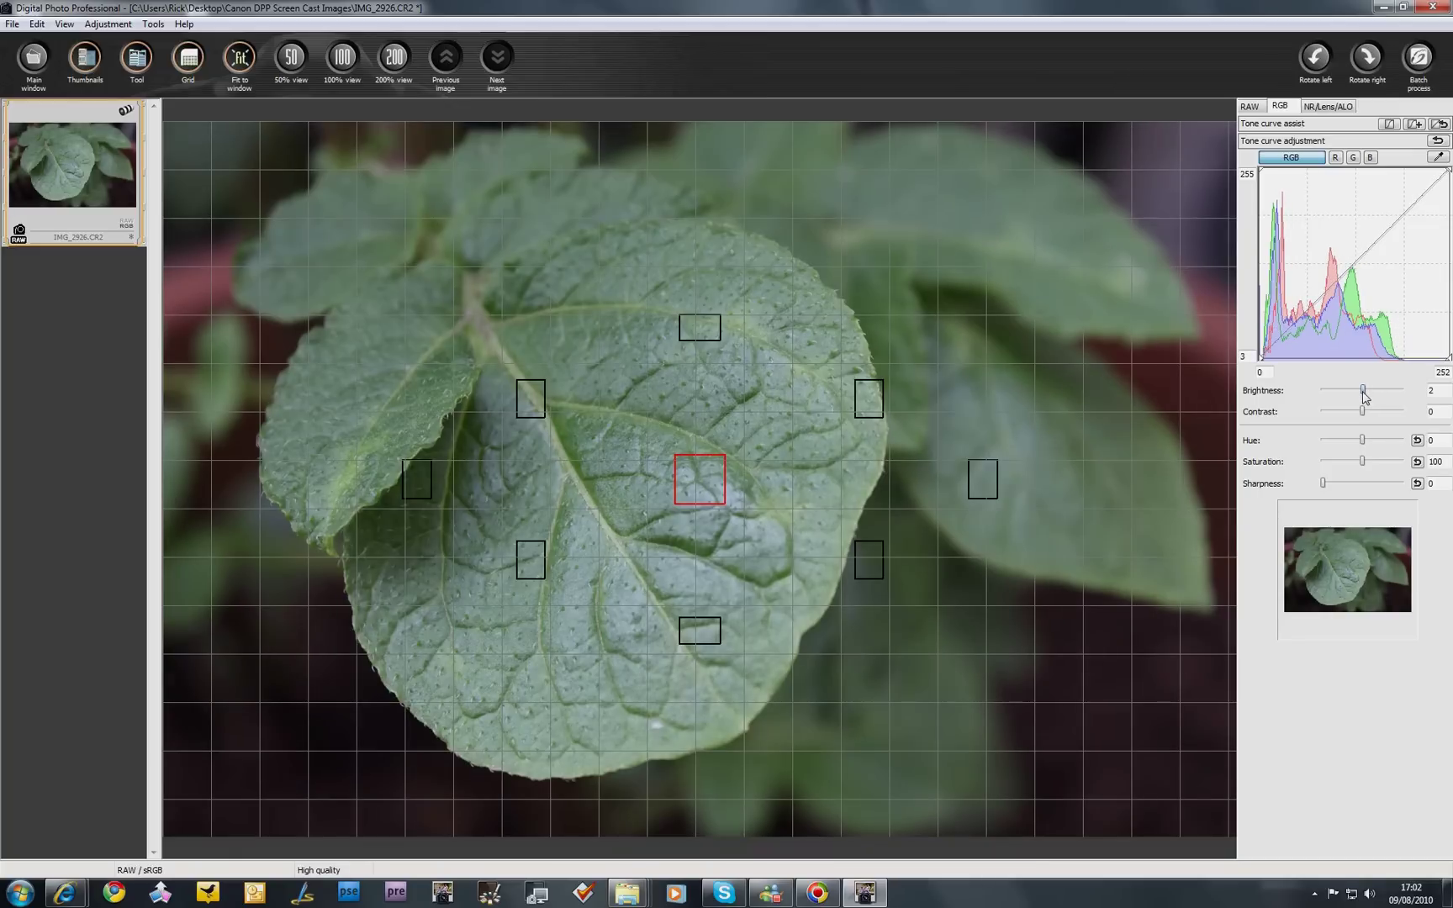
double_click(1445, 391)
text(0)
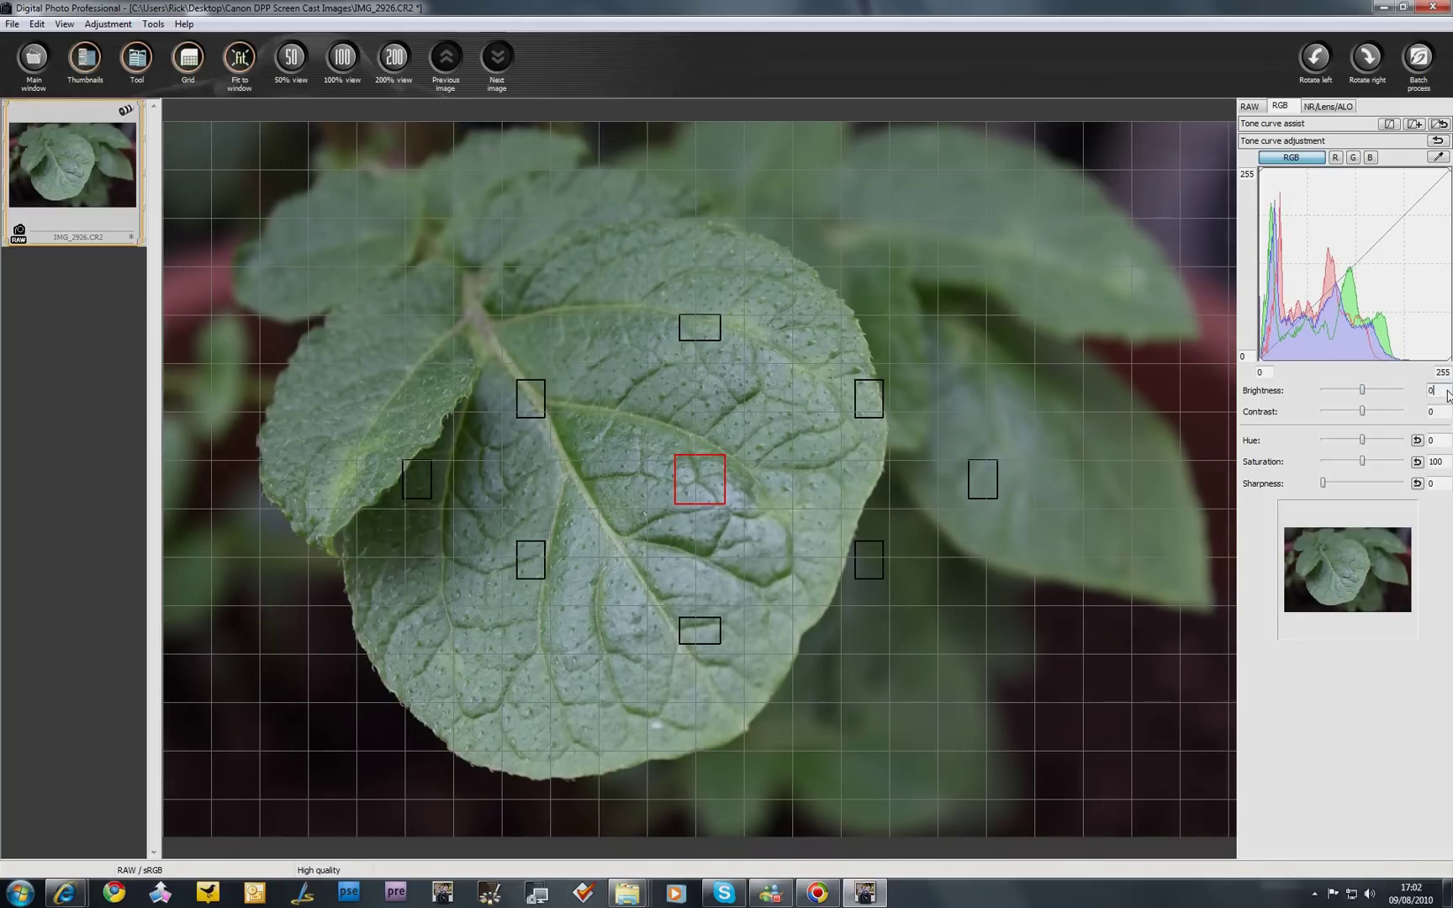
Try RAW Brightness values lower and higher, then enter 0 in the Brightness field.
click(1250, 107)
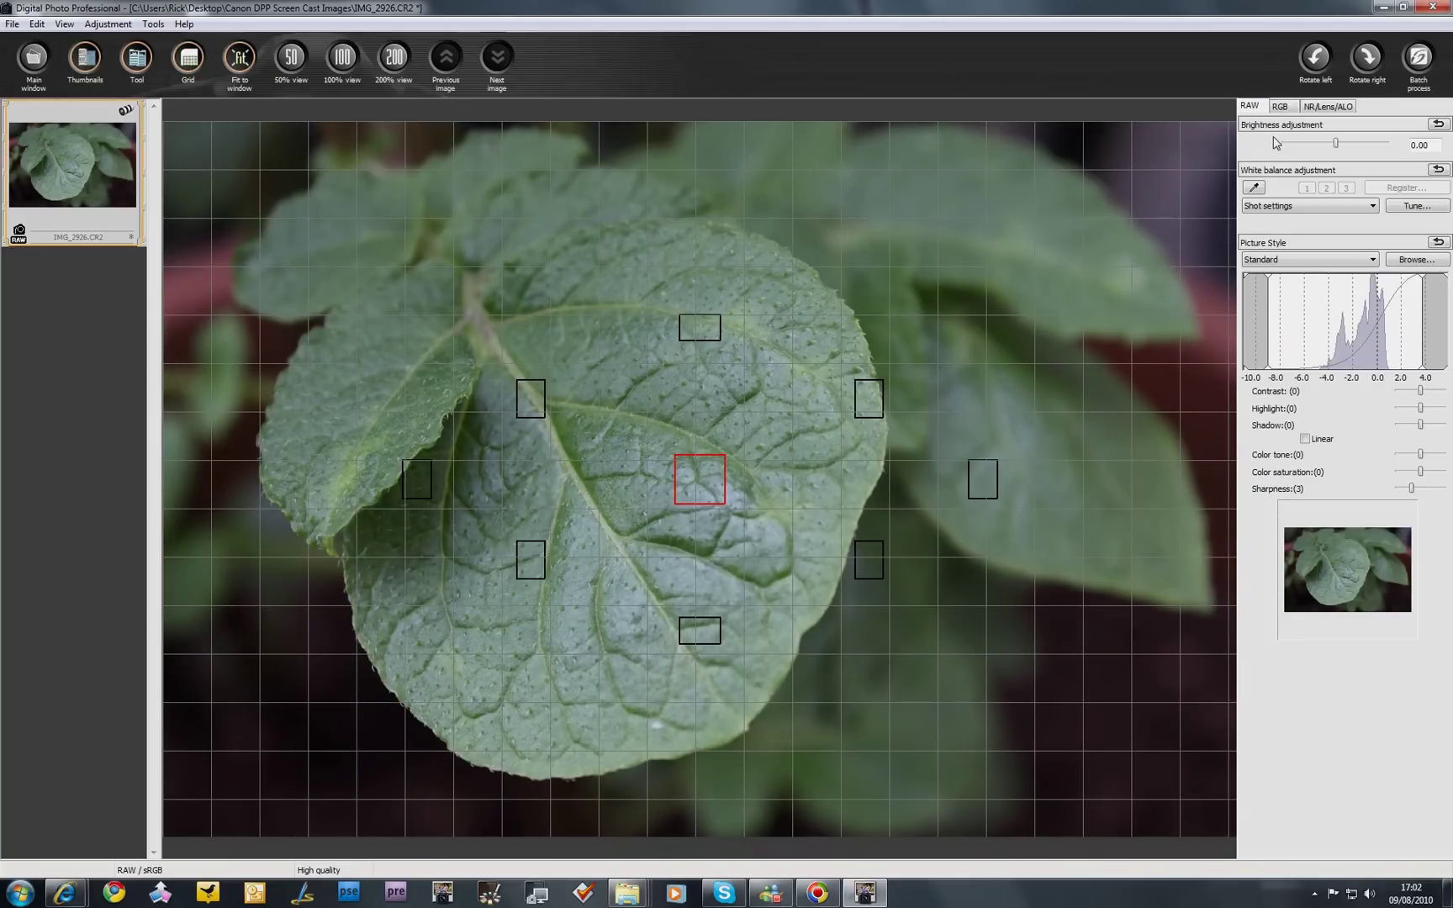
drag(1337, 144, 1310, 147)
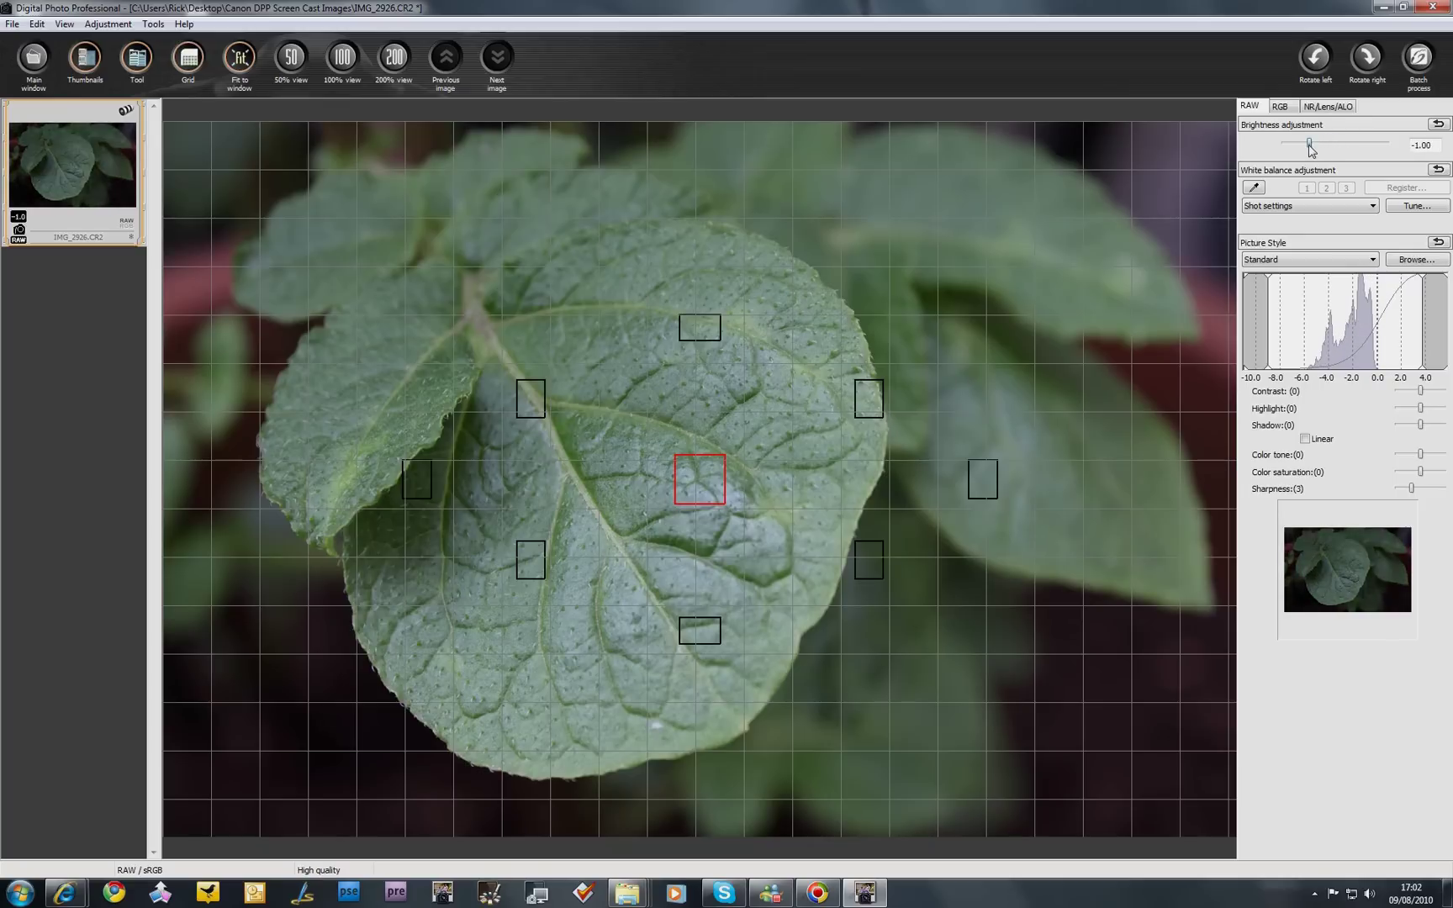
drag(1310, 149, 1292, 148)
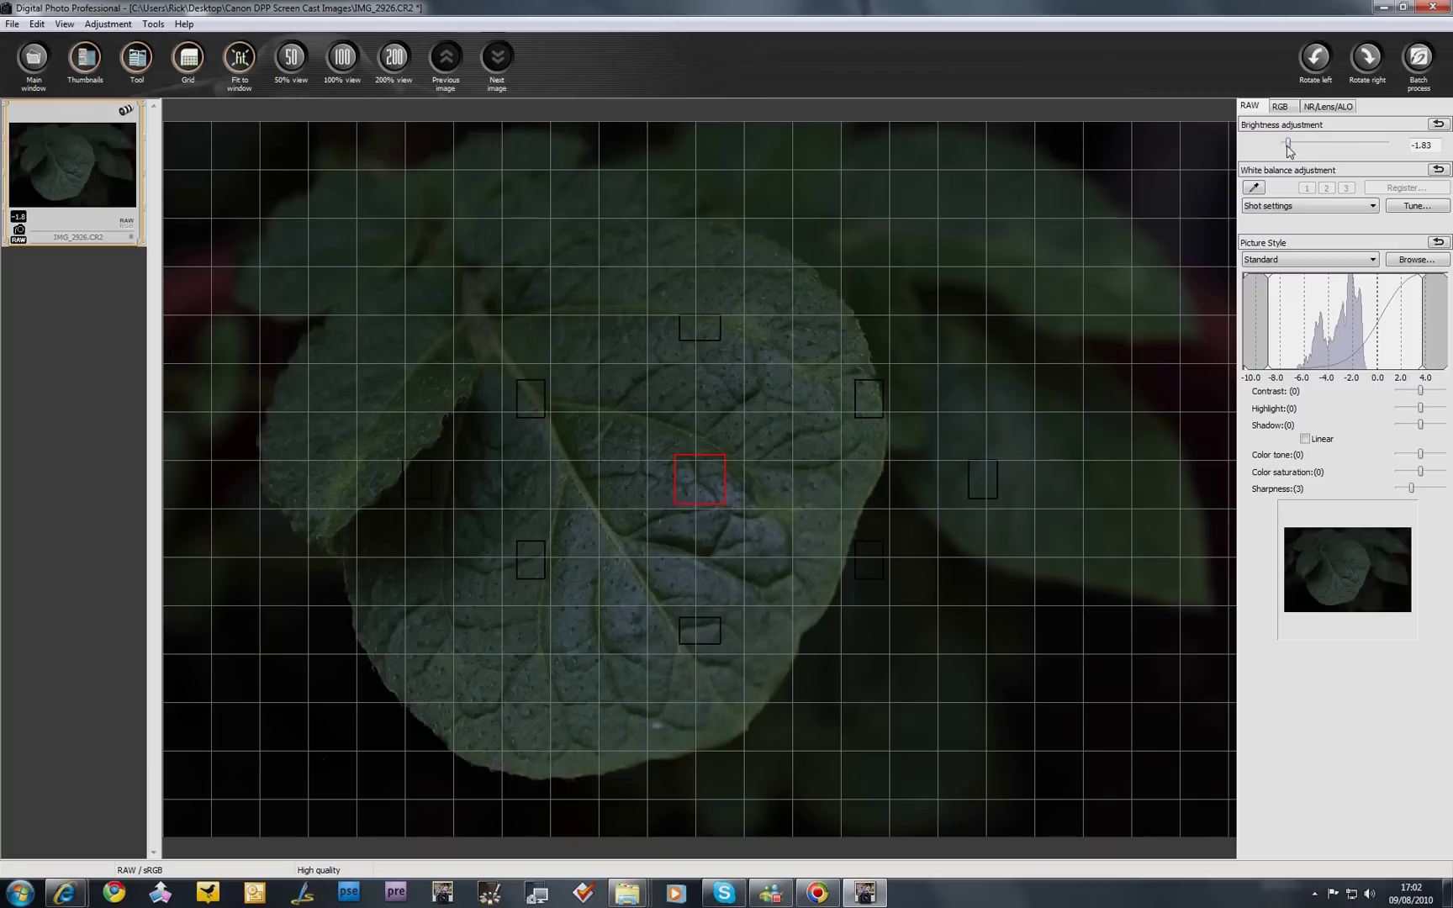
drag(1289, 150, 1292, 148)
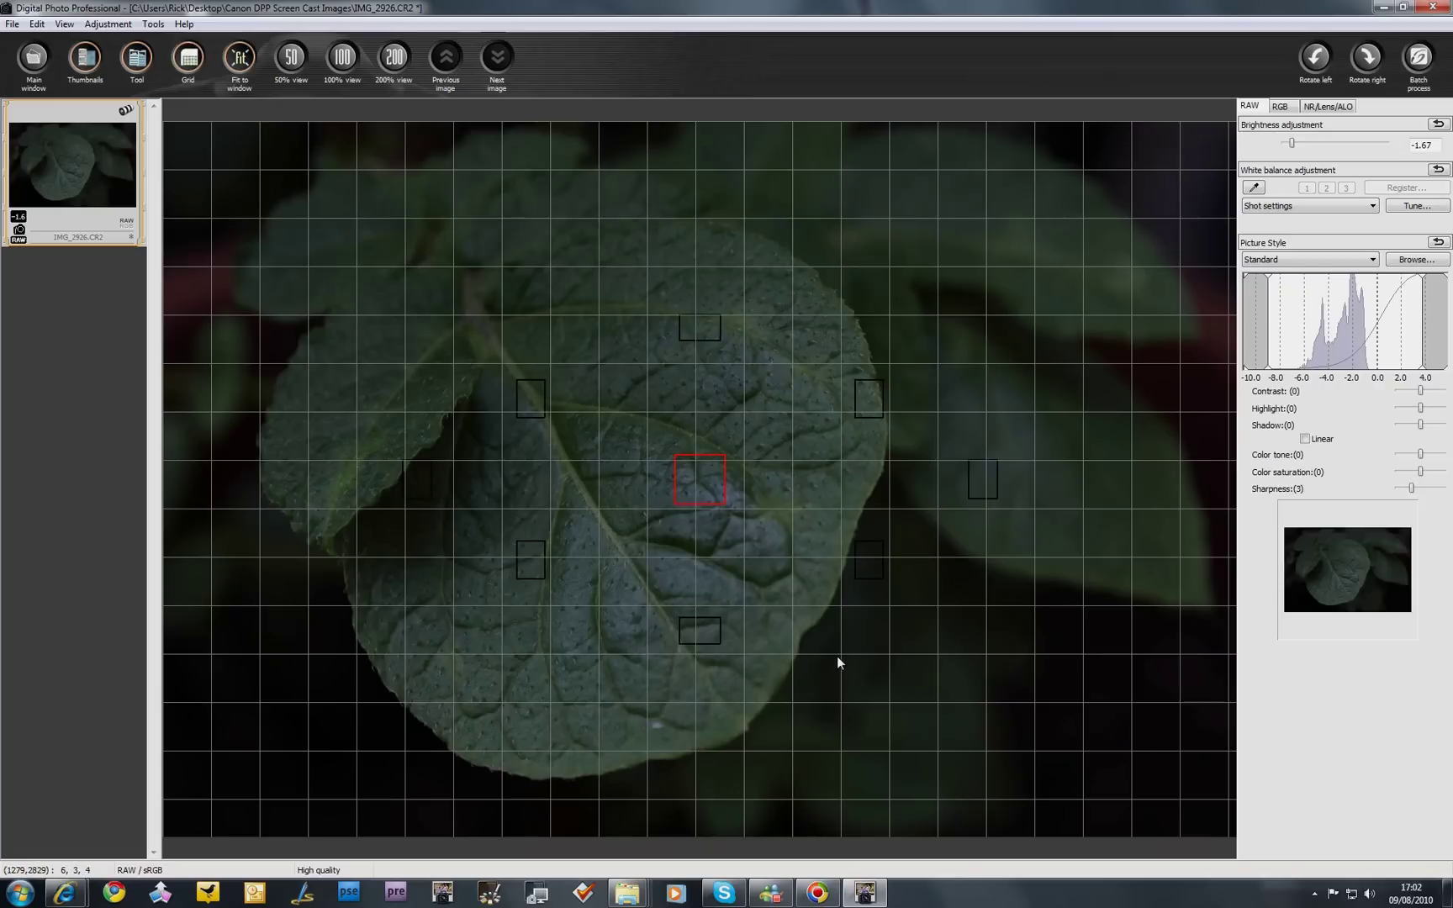
drag(1292, 144, 1384, 150)
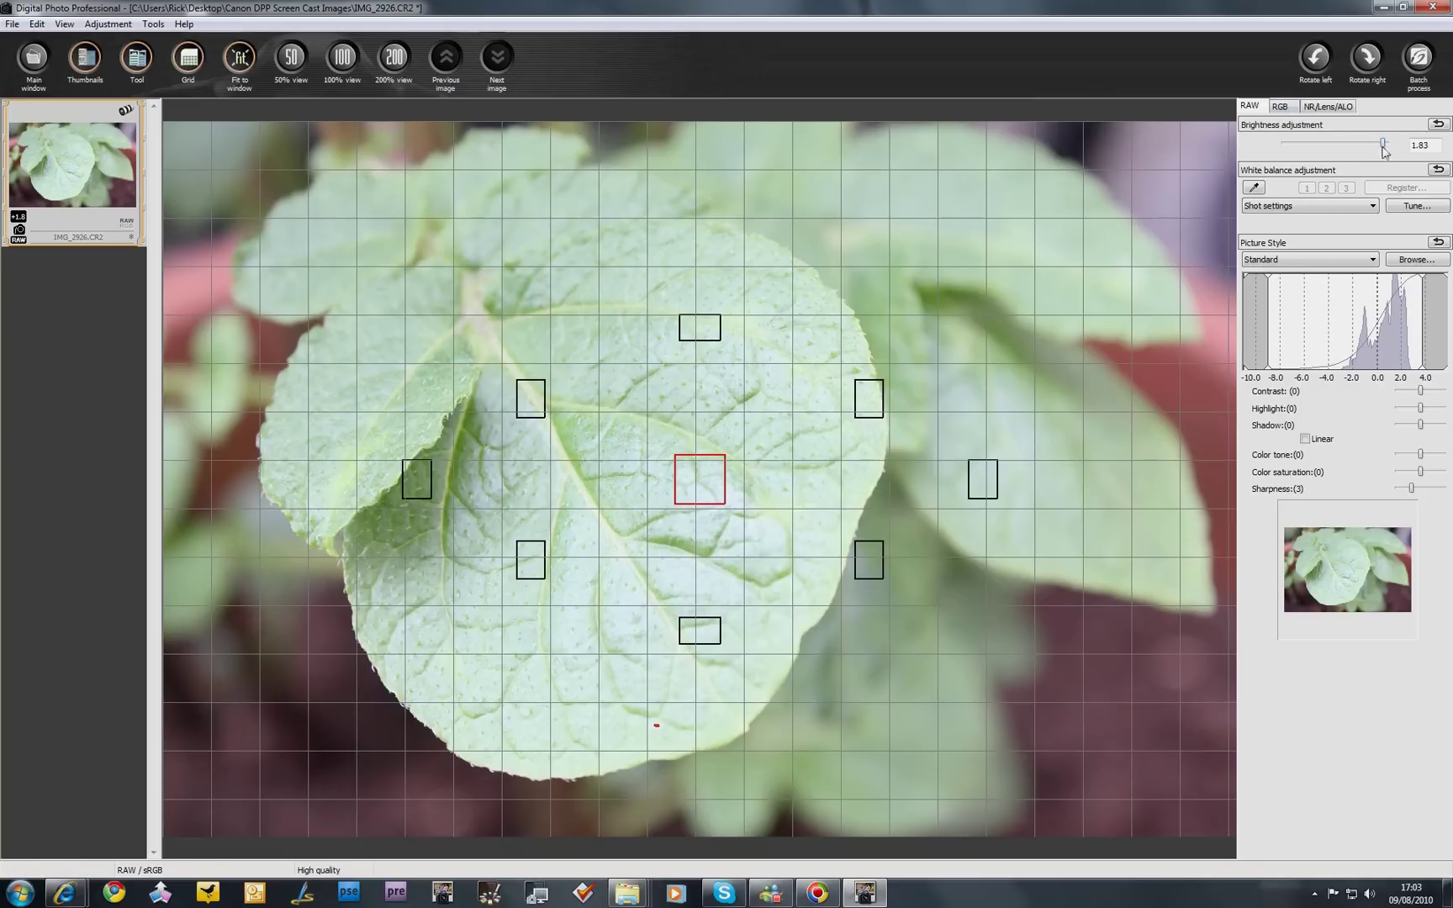
drag(1383, 145, 1346, 144)
text(0)
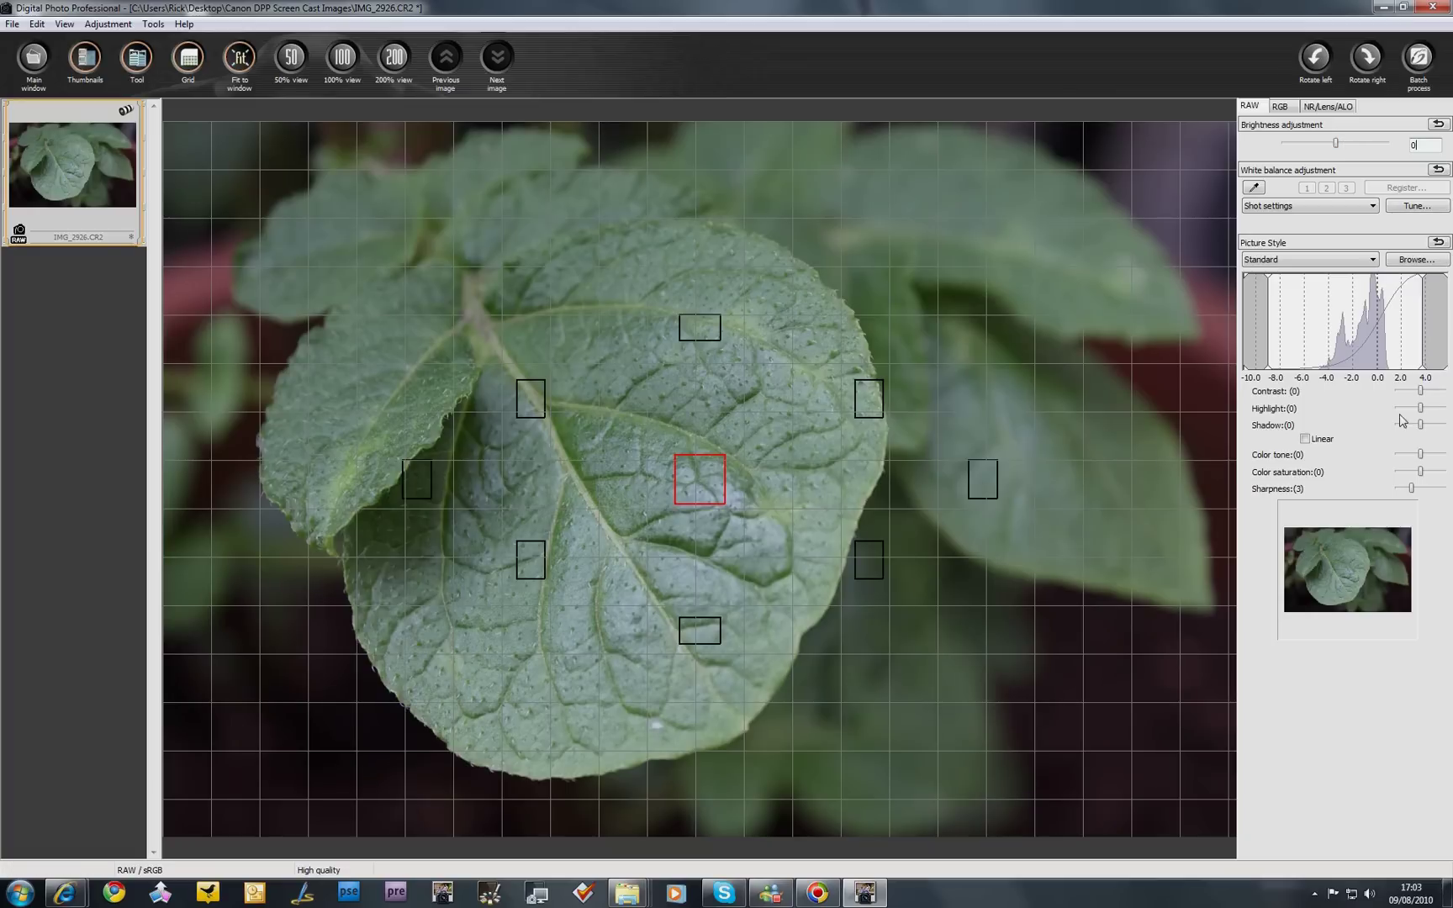
click(1341, 206)
click(1292, 211)
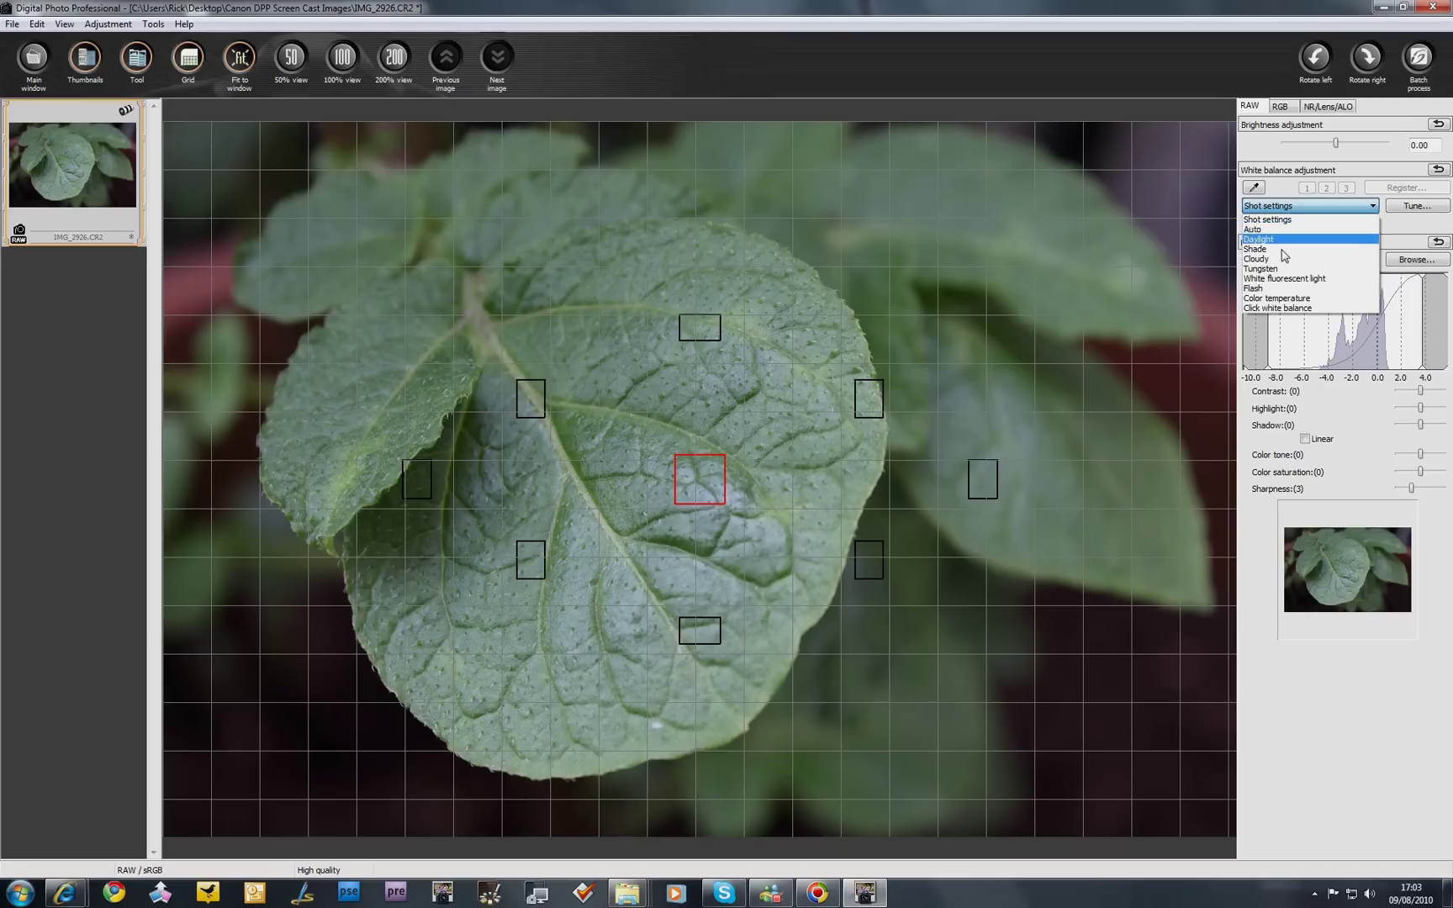
click(1280, 250)
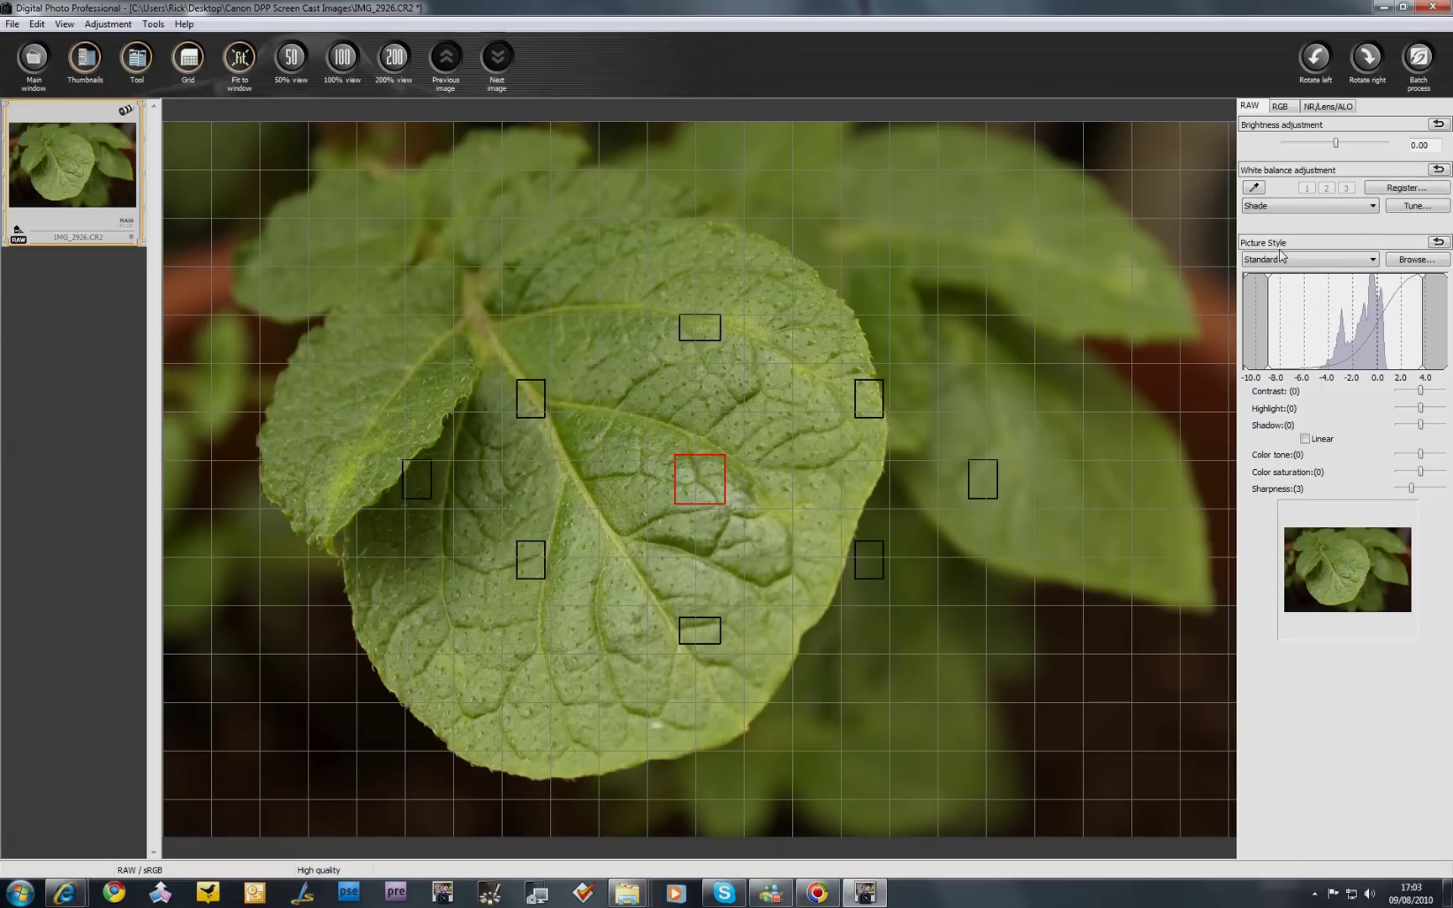
click(1285, 210)
click(1272, 288)
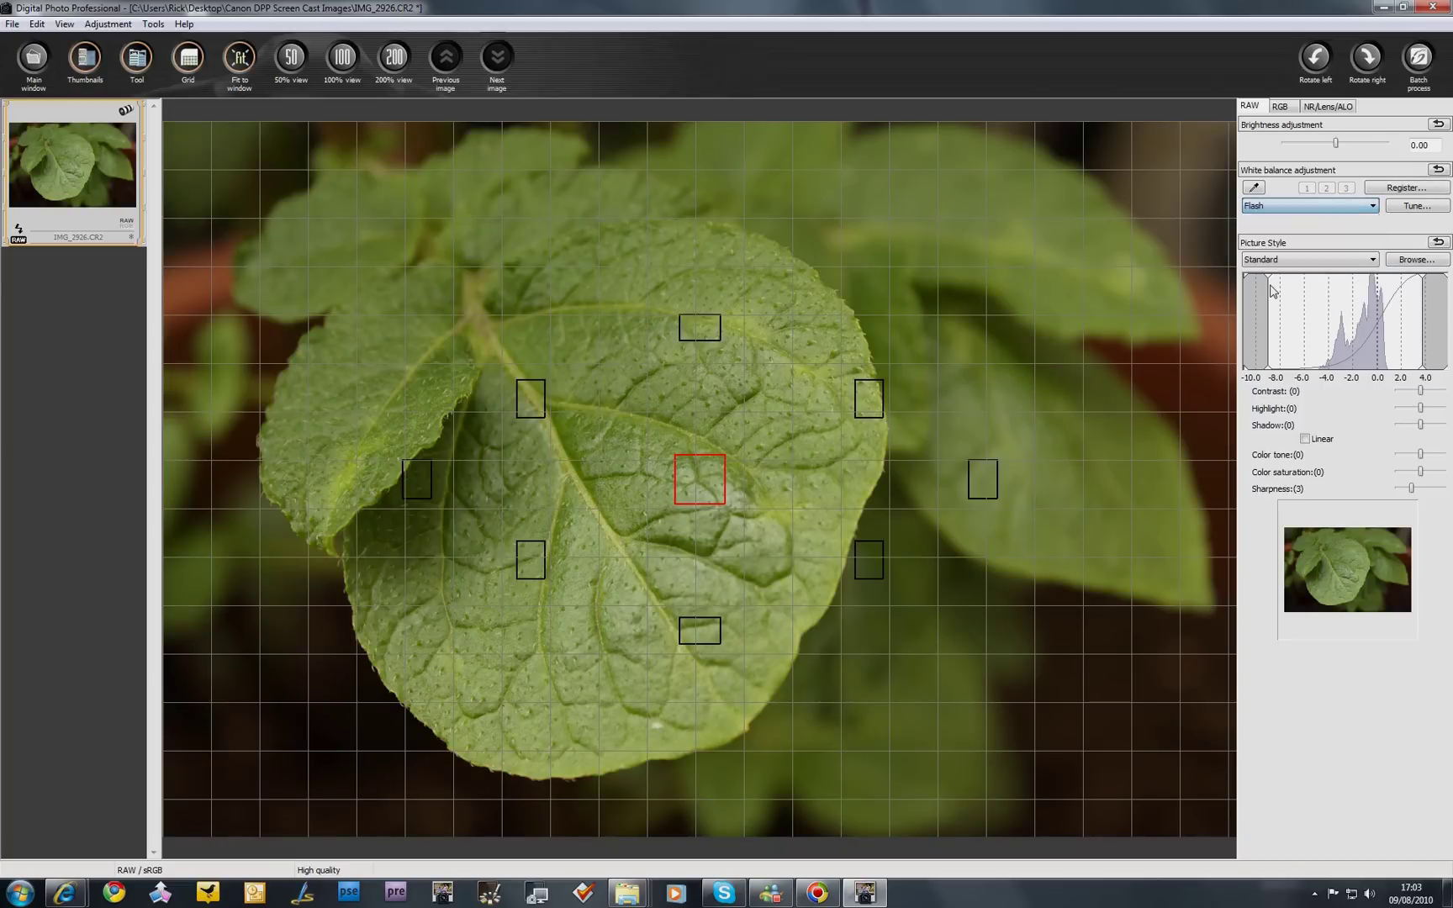
click(1285, 208)
click(1273, 243)
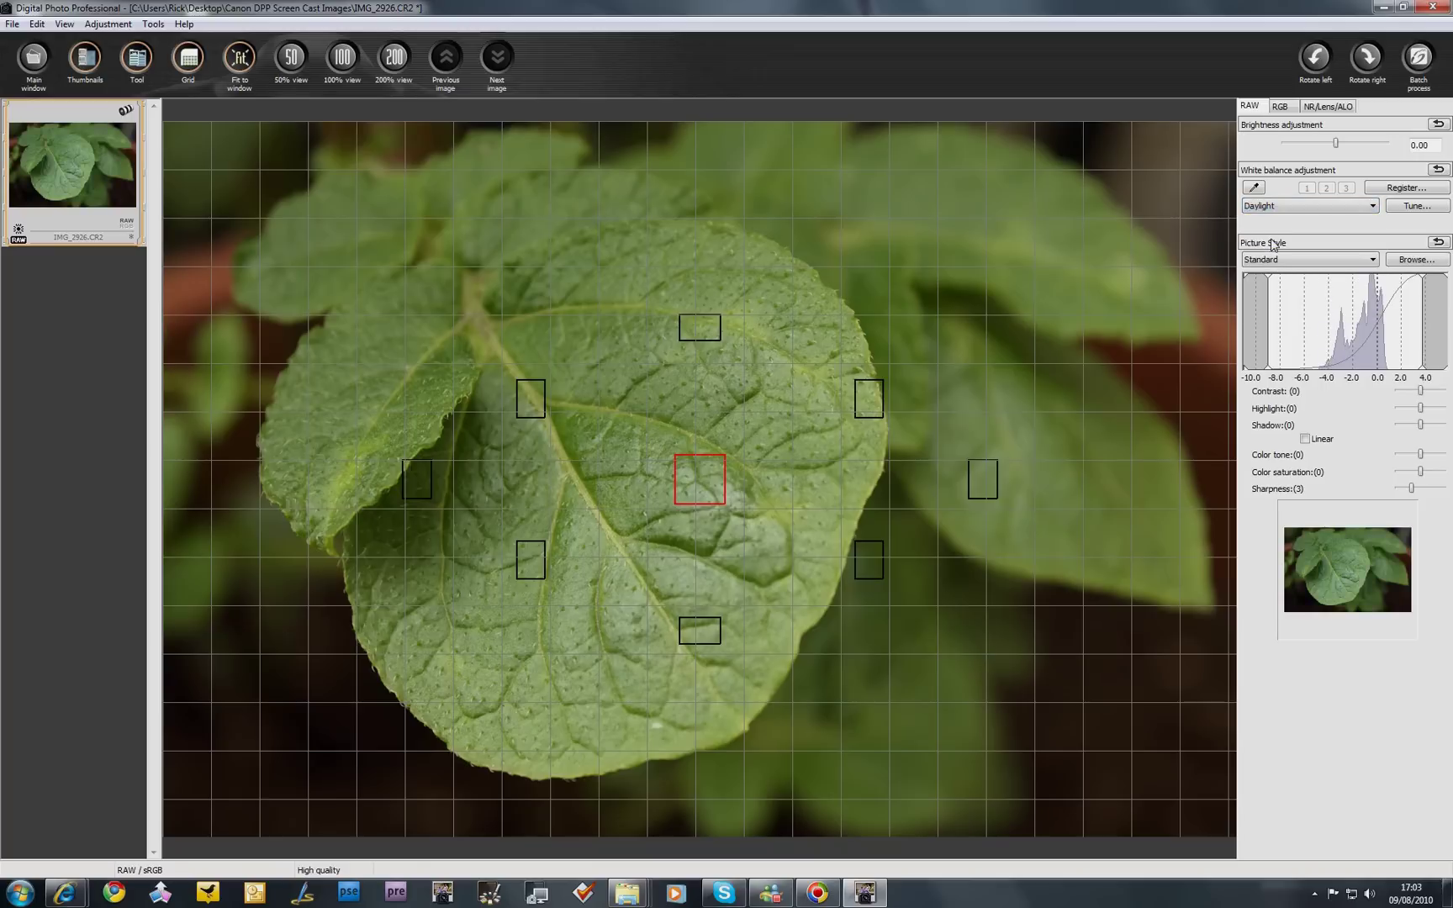
click(1275, 209)
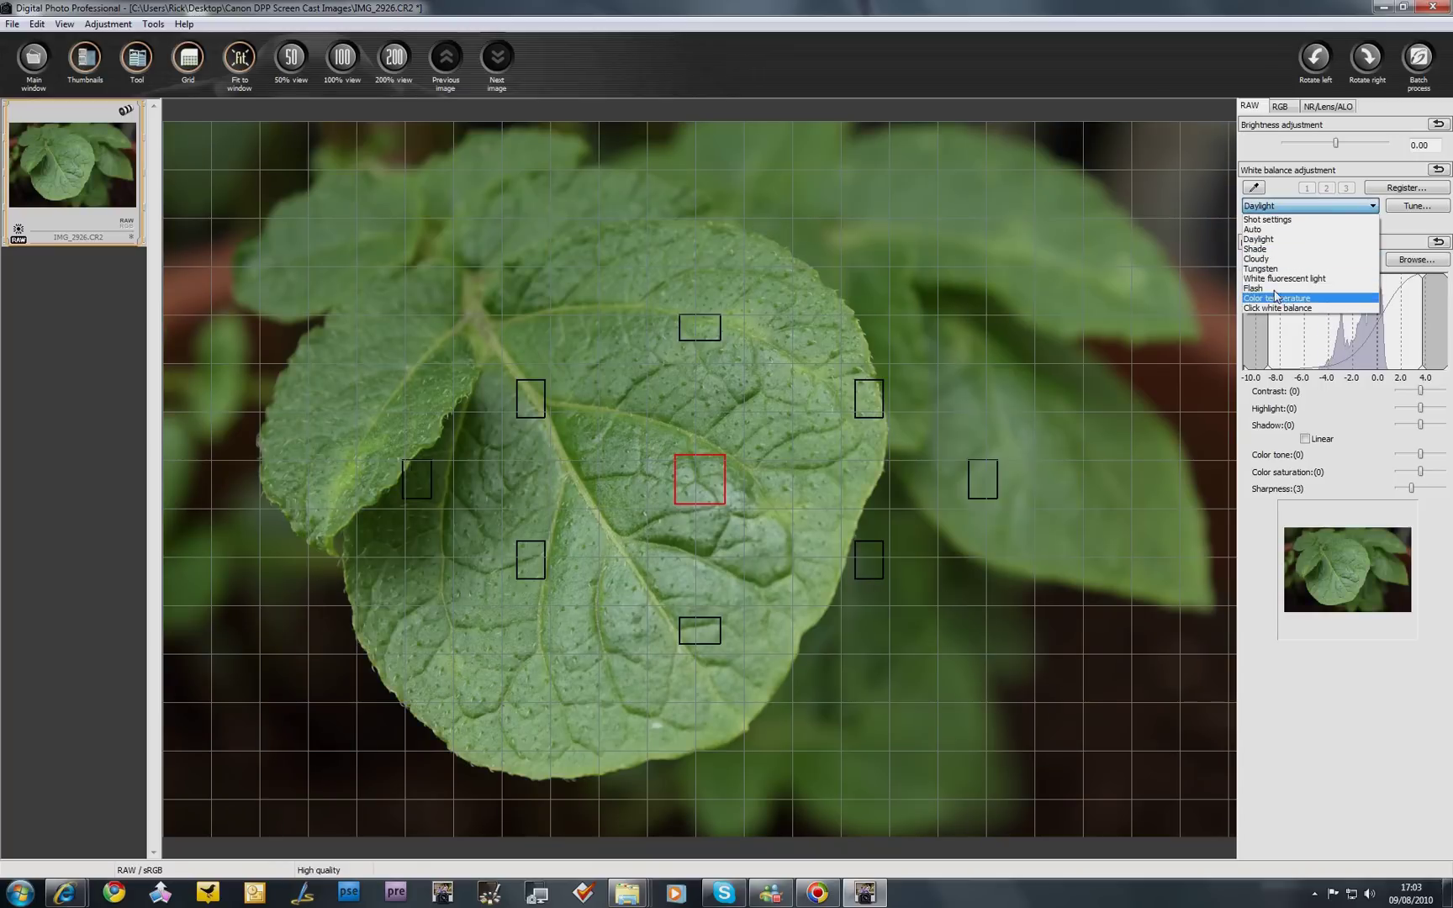
click(1275, 279)
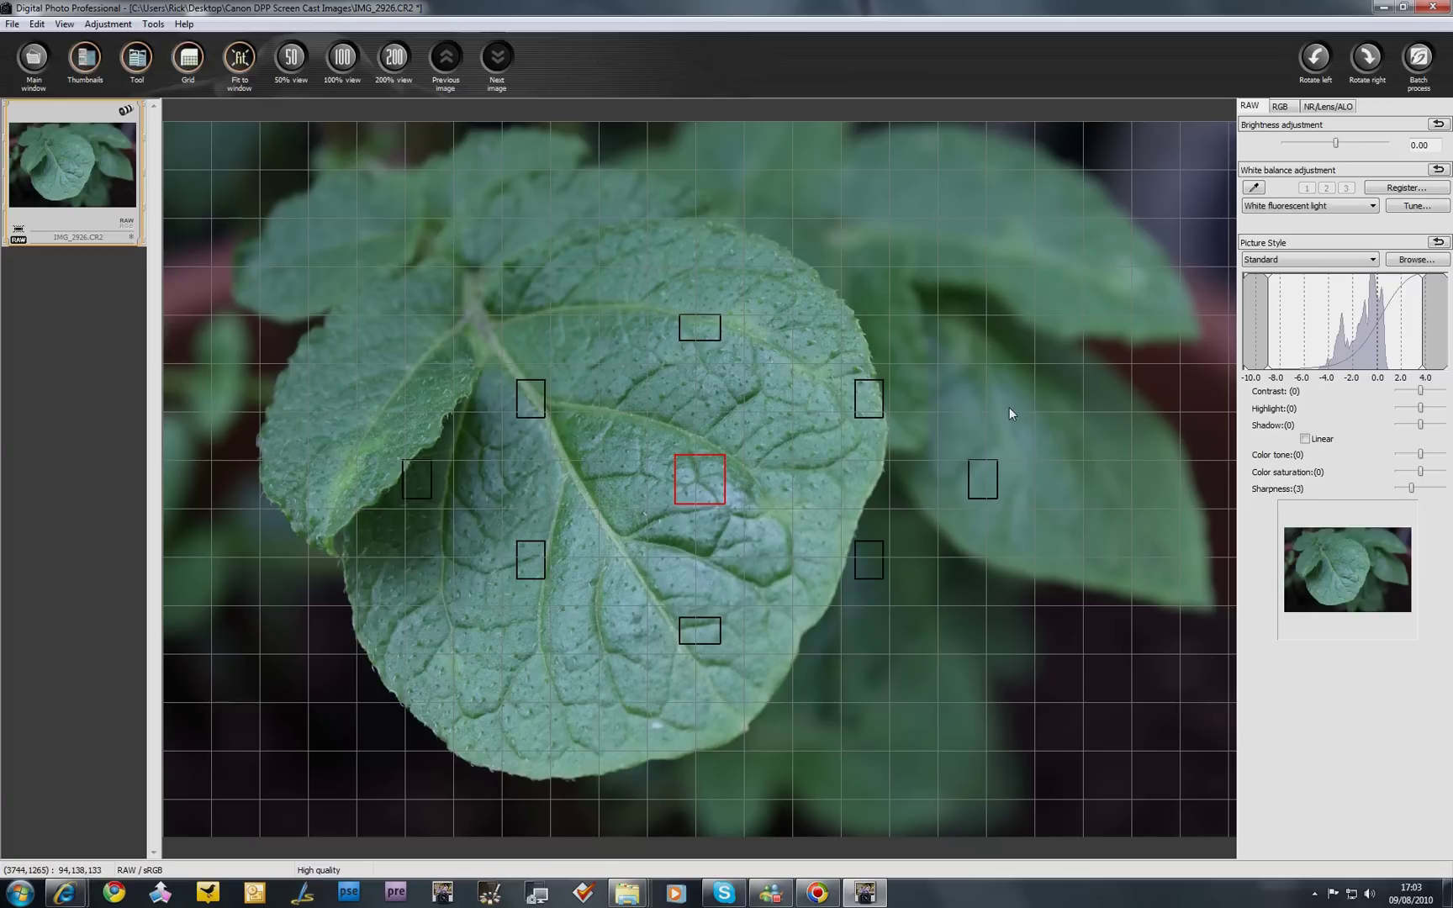
click(1299, 206)
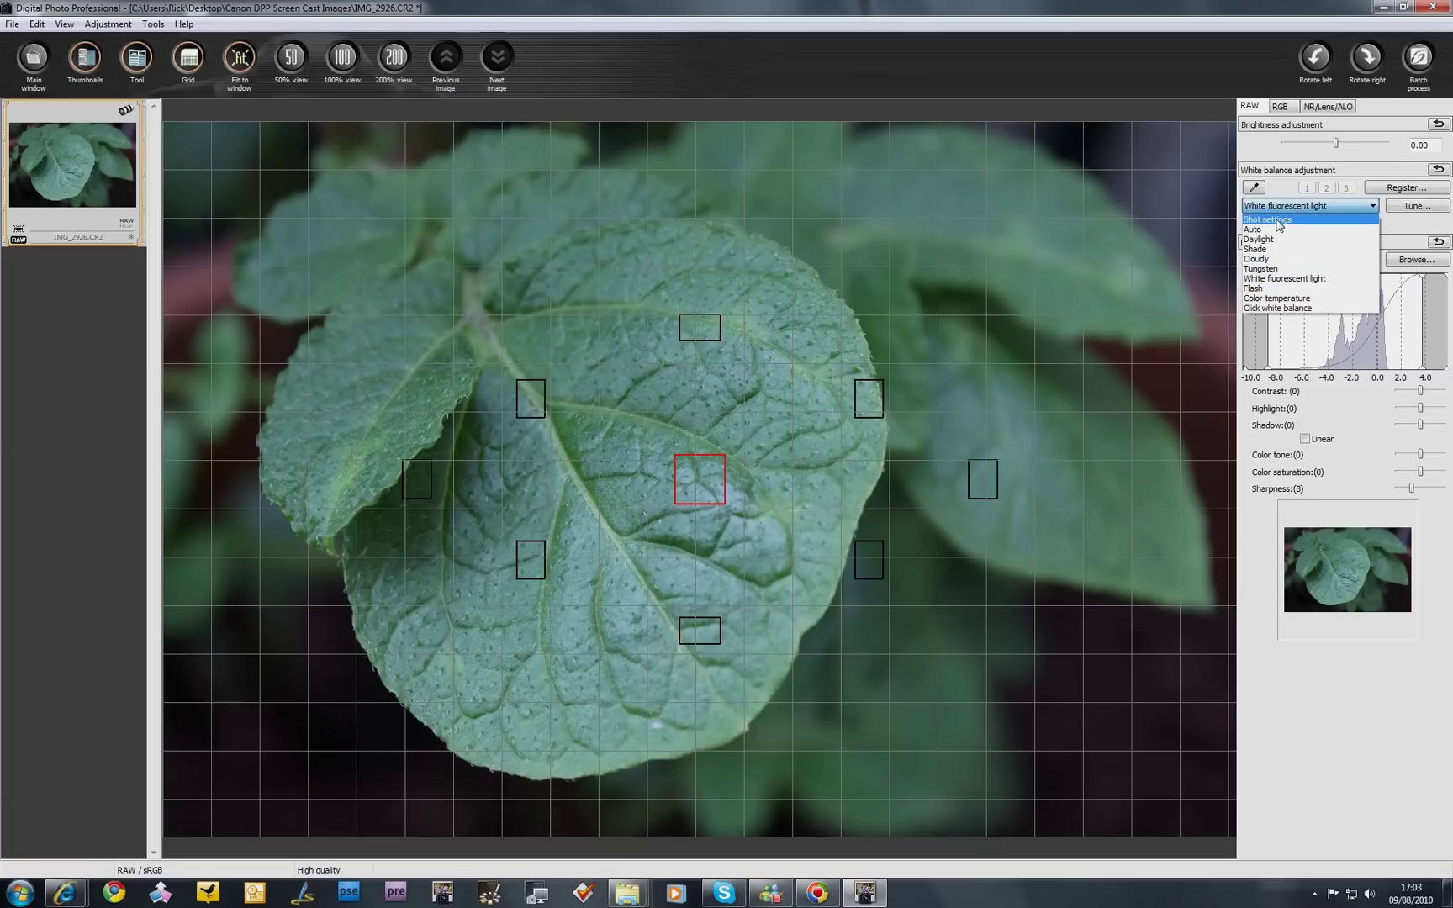
click(1275, 221)
click(1269, 206)
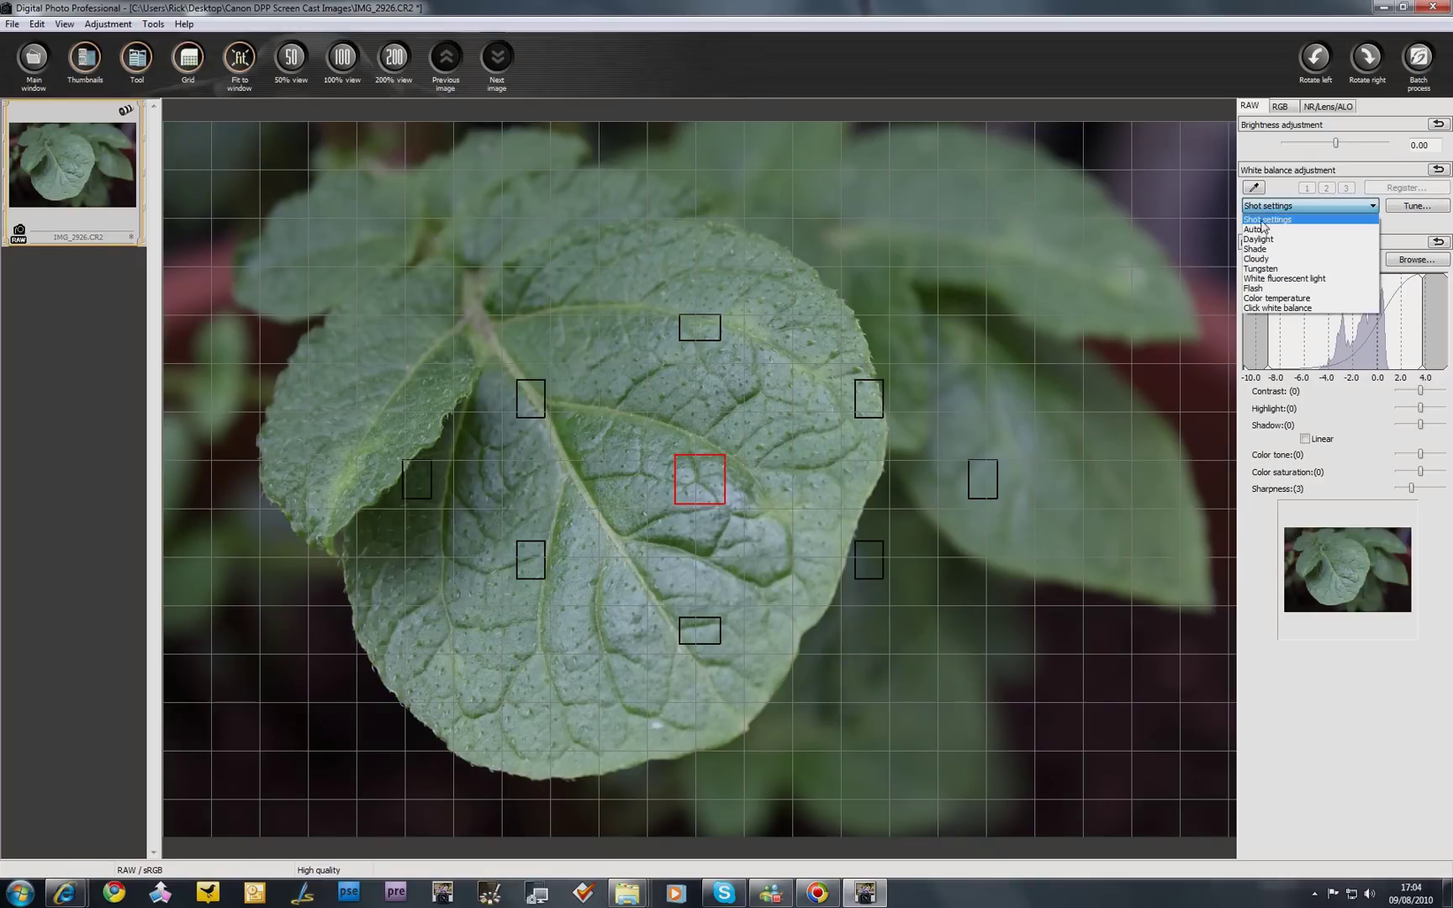
click(1259, 229)
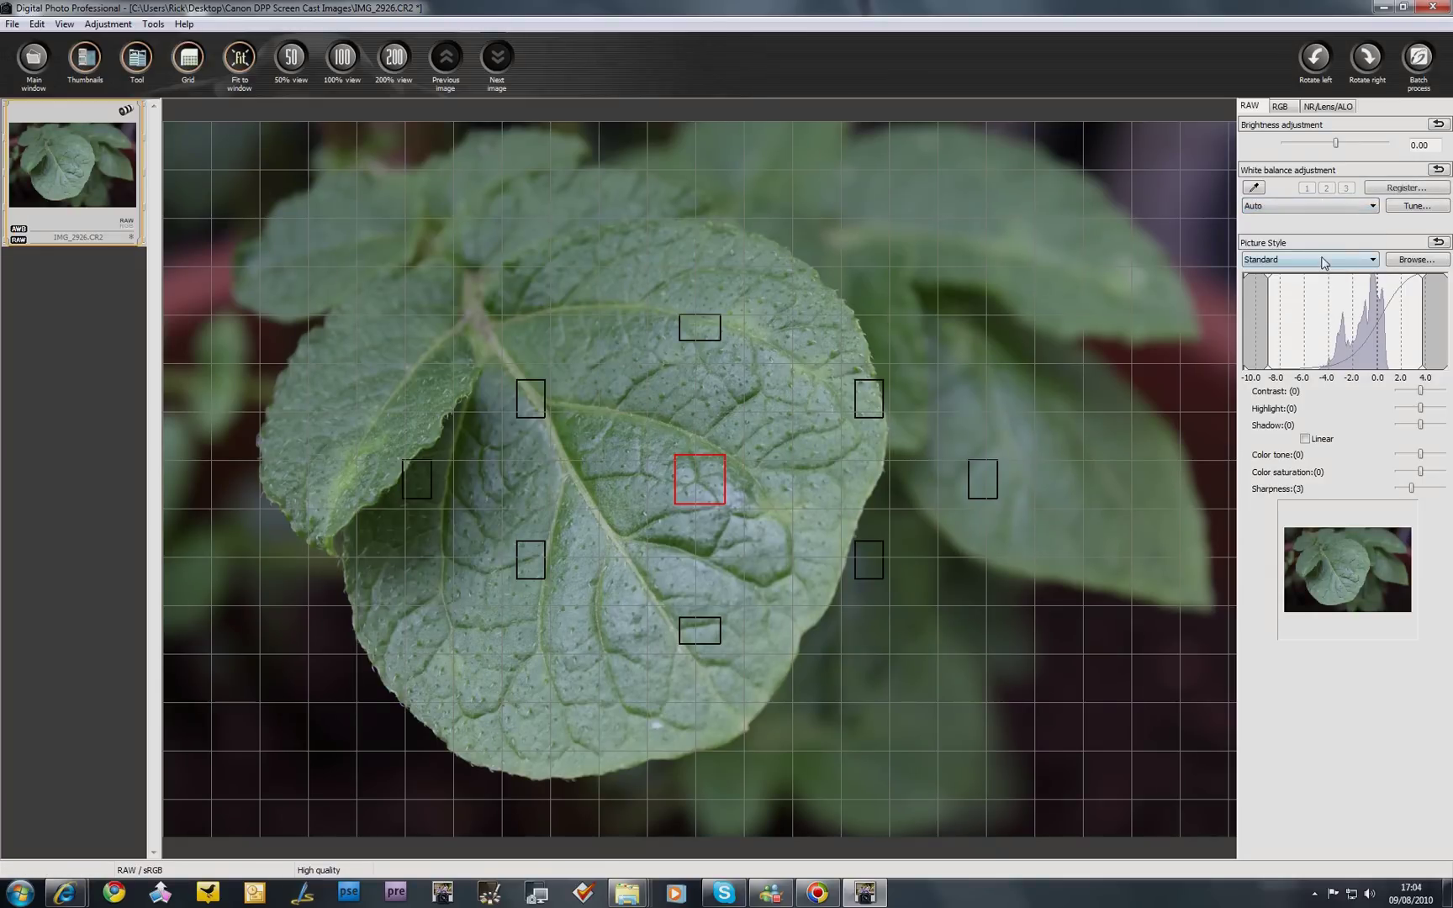
click(1300, 209)
click(1302, 222)
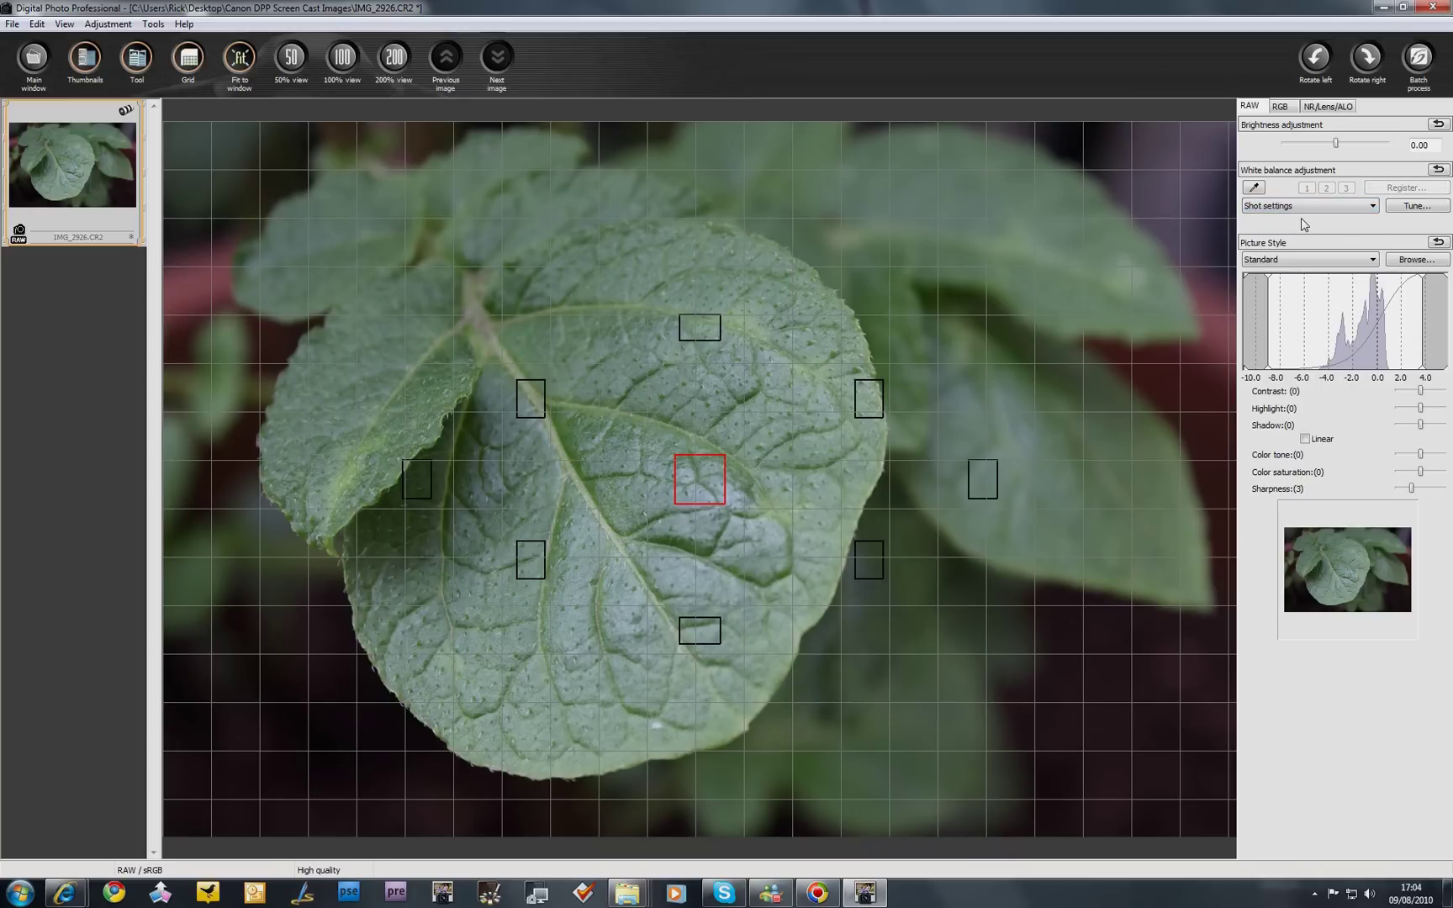
click(1311, 263)
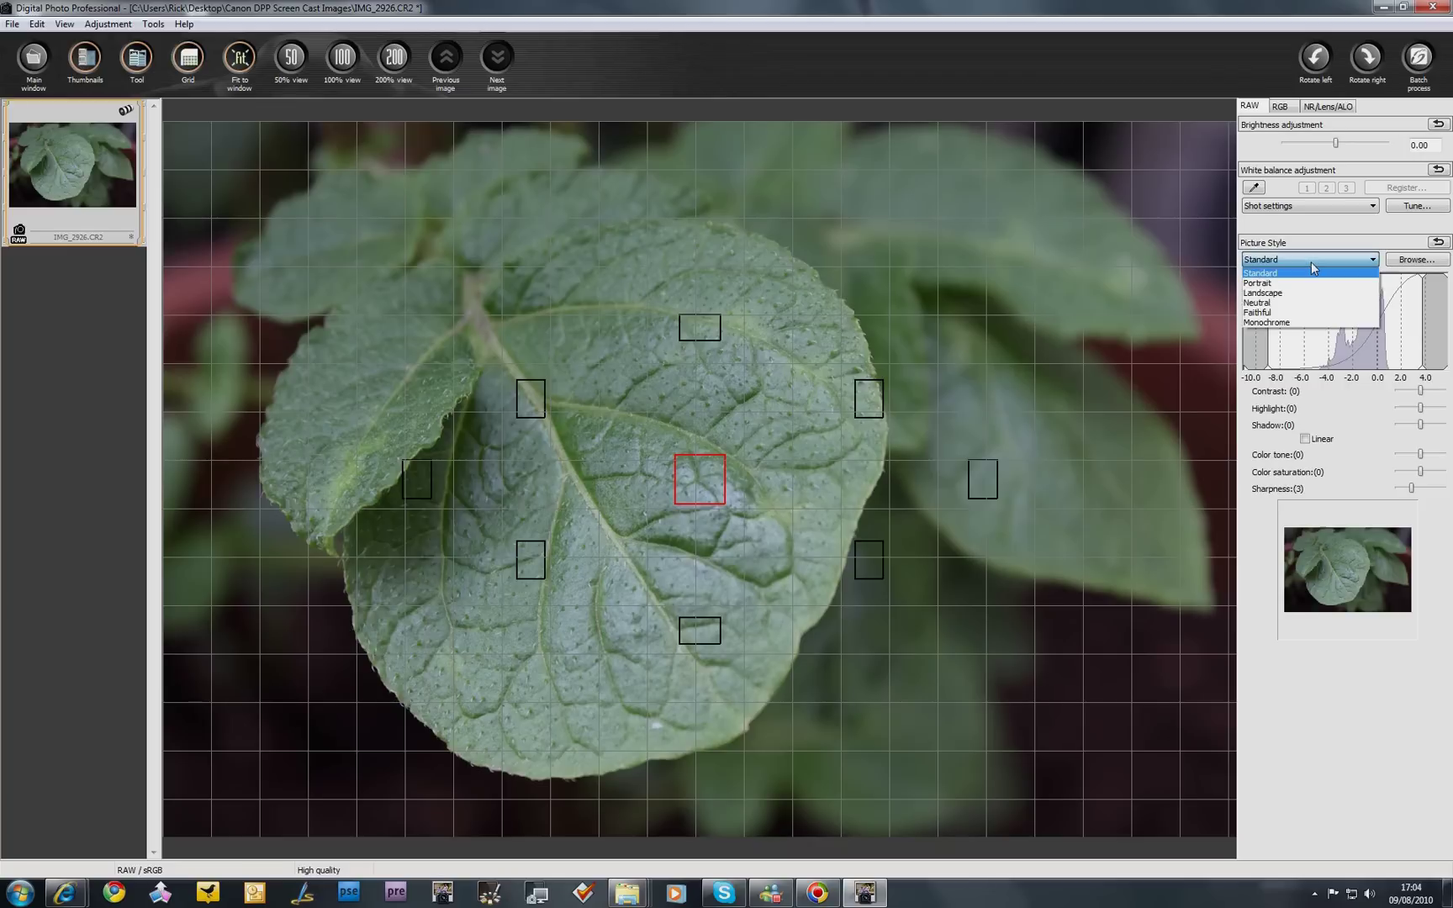
click(1271, 275)
click(1274, 260)
click(1274, 283)
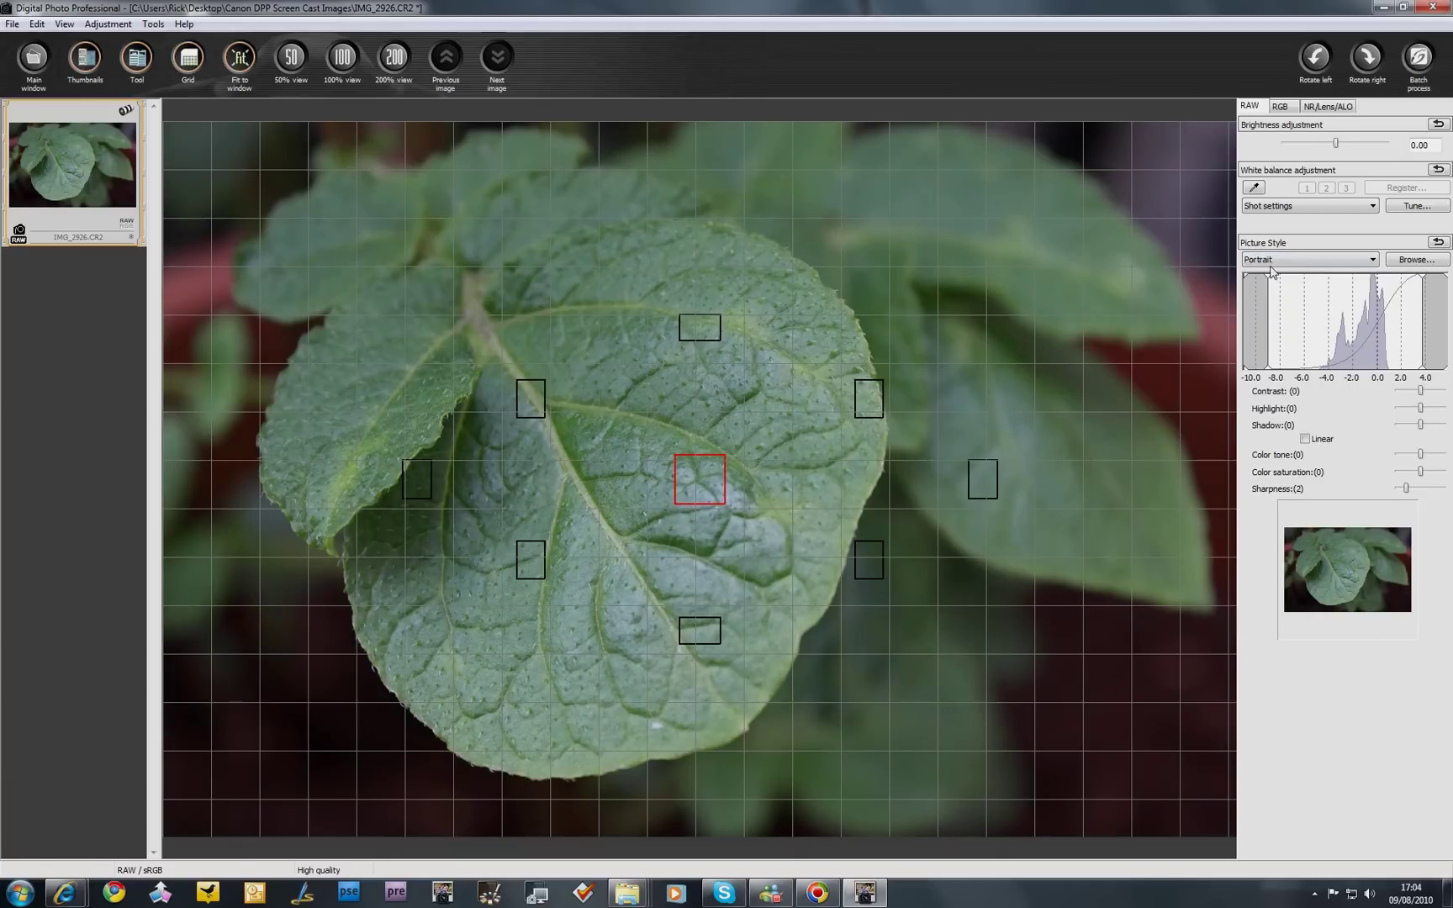
click(1274, 260)
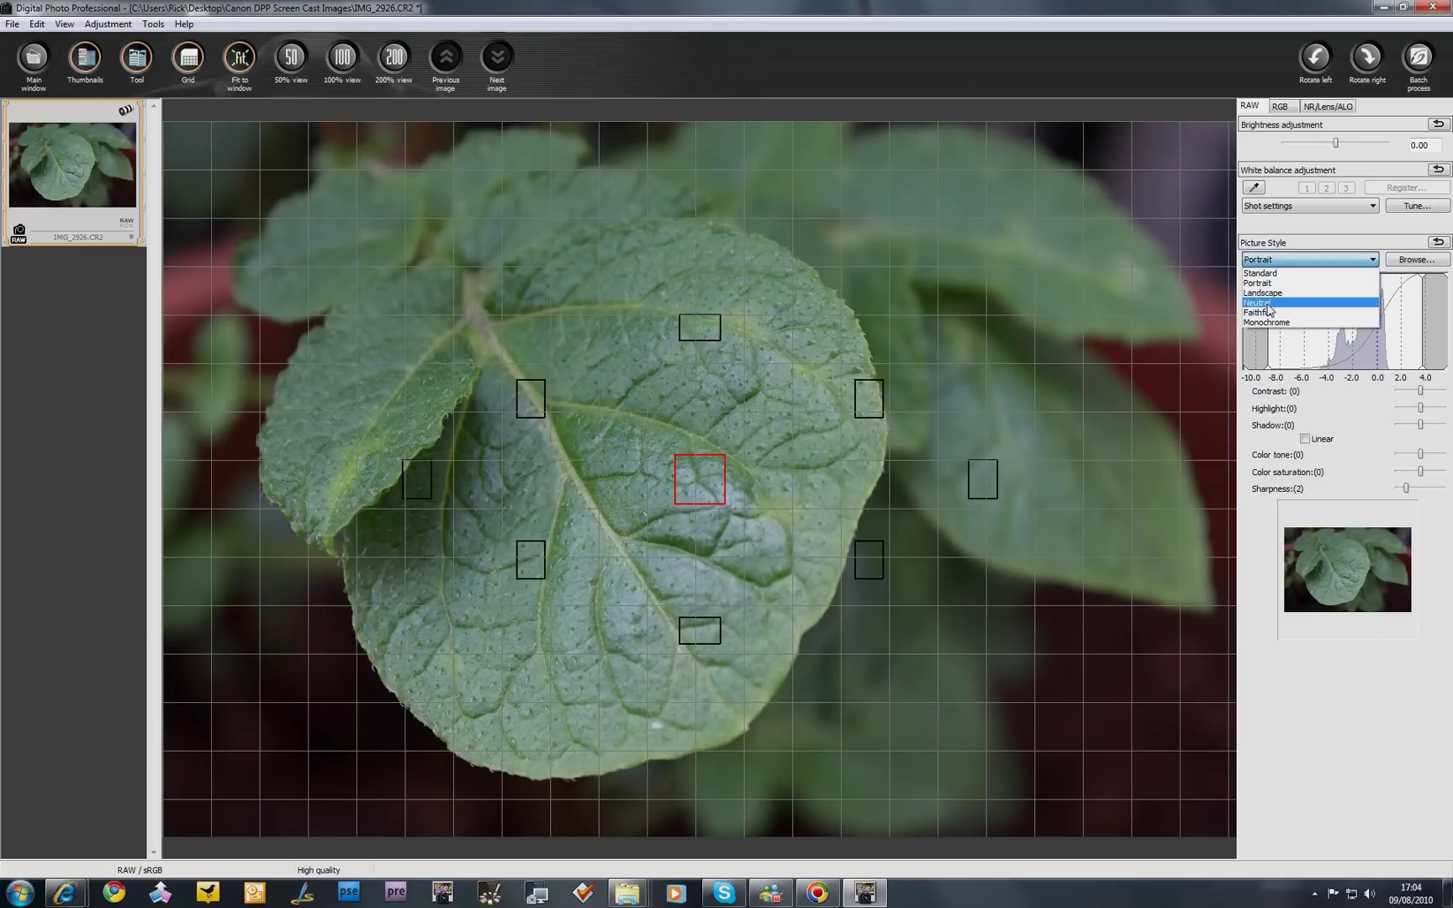
click(1270, 303)
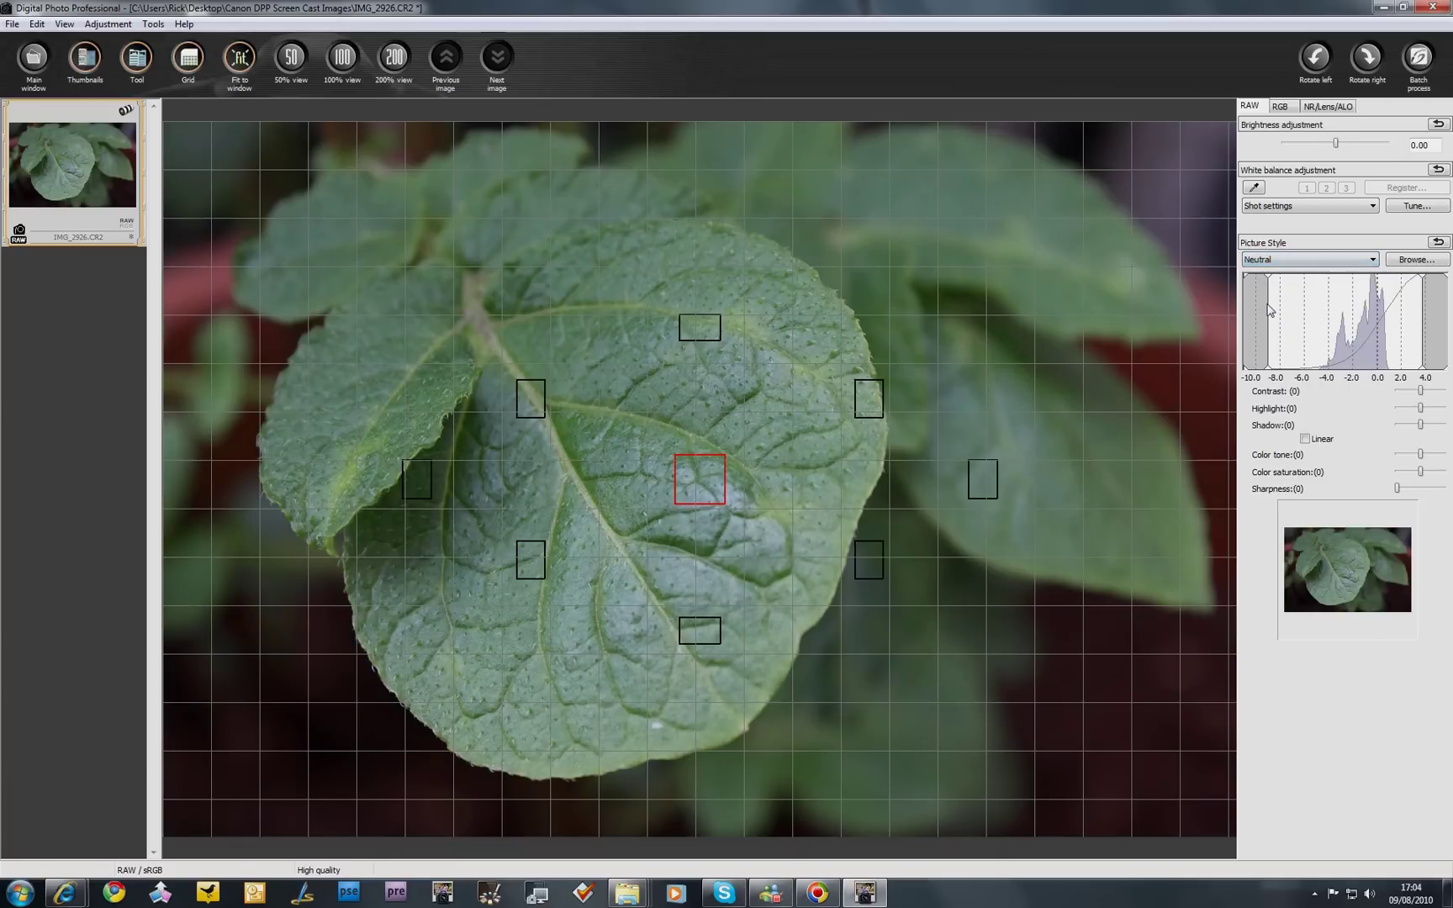
click(1270, 260)
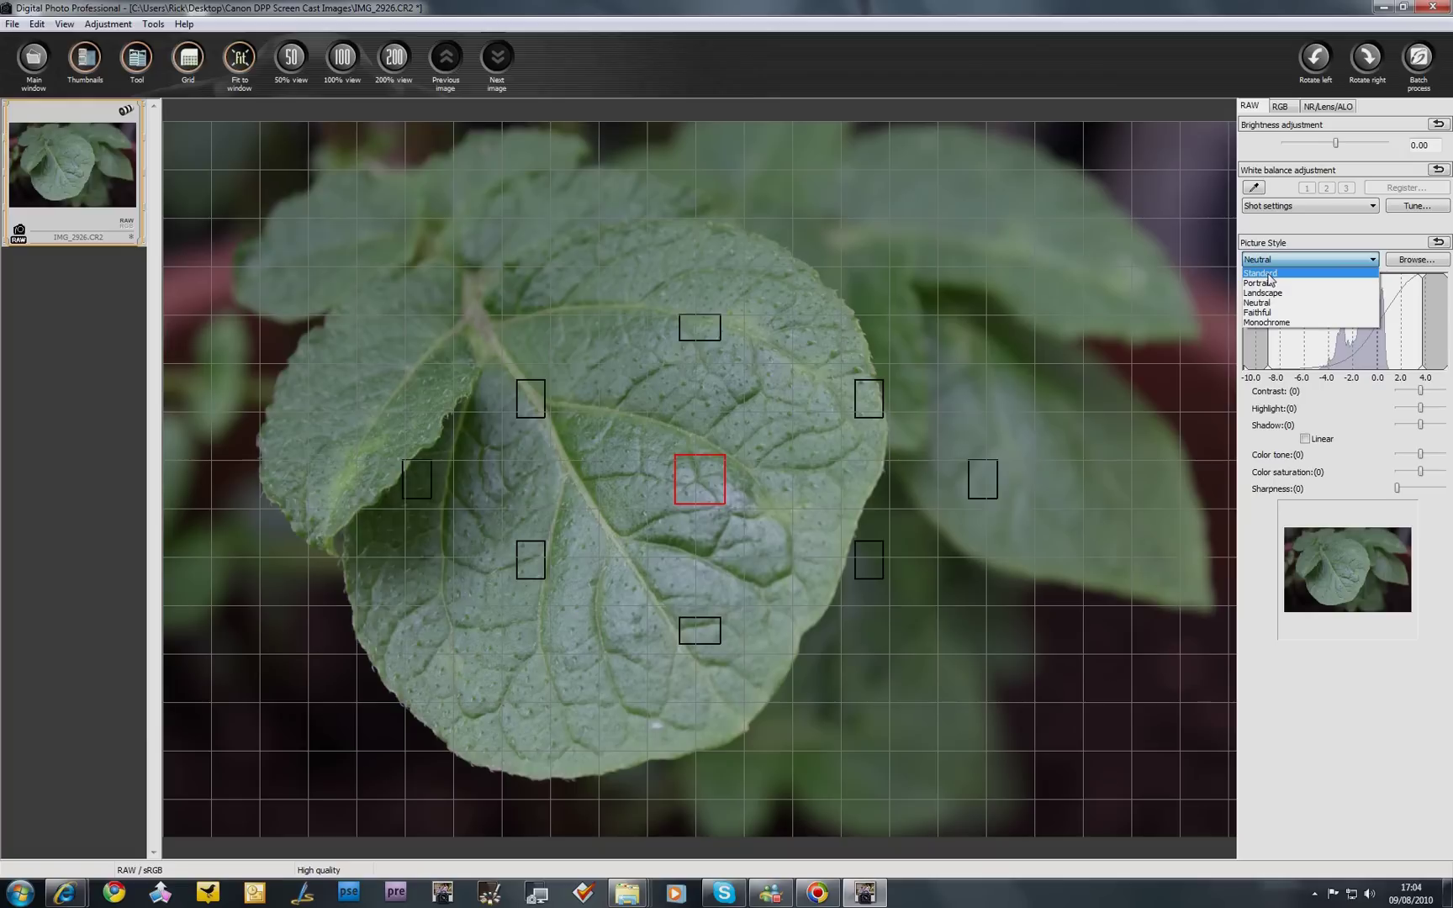
click(1262, 274)
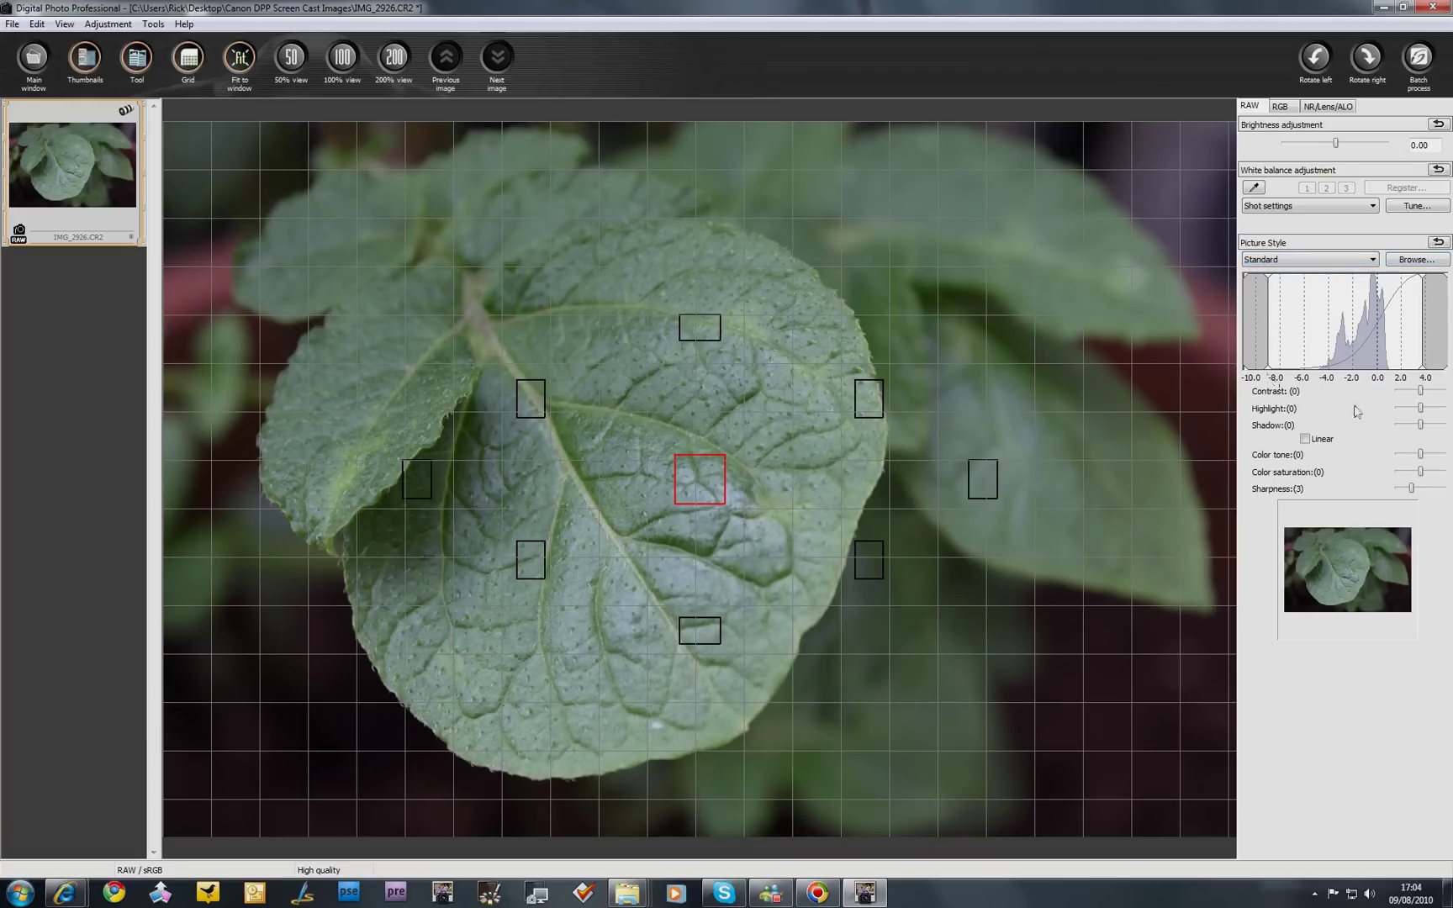
Set contrast to 2, highlight to 3, shadow to 1 and colour saturation to 2.
drag(1420, 395, 1427, 397)
drag(1427, 397, 1432, 397)
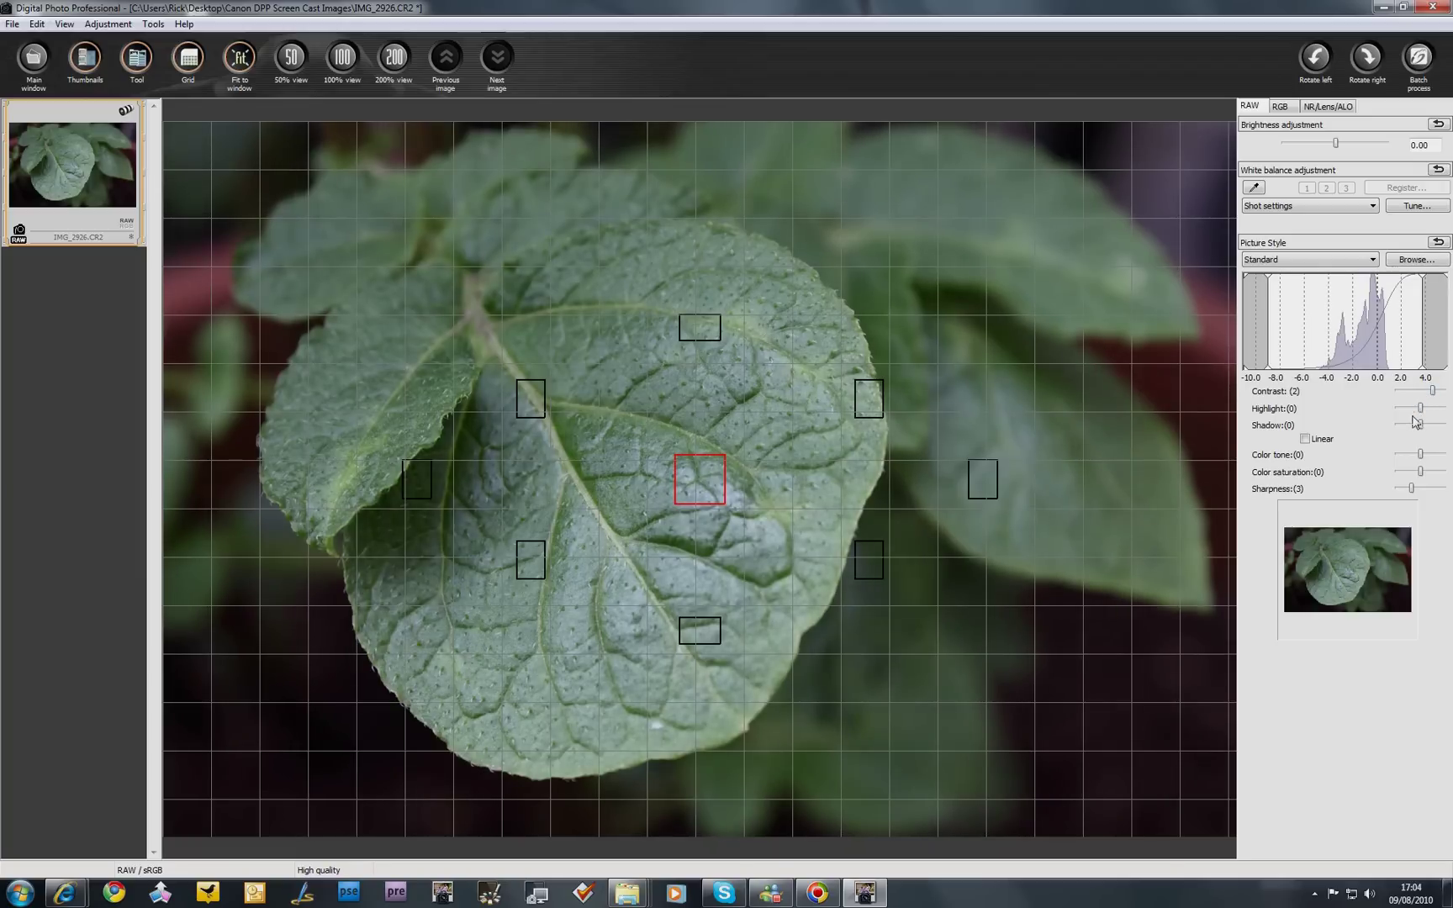
drag(1420, 408, 1436, 407)
drag(1421, 427, 1427, 429)
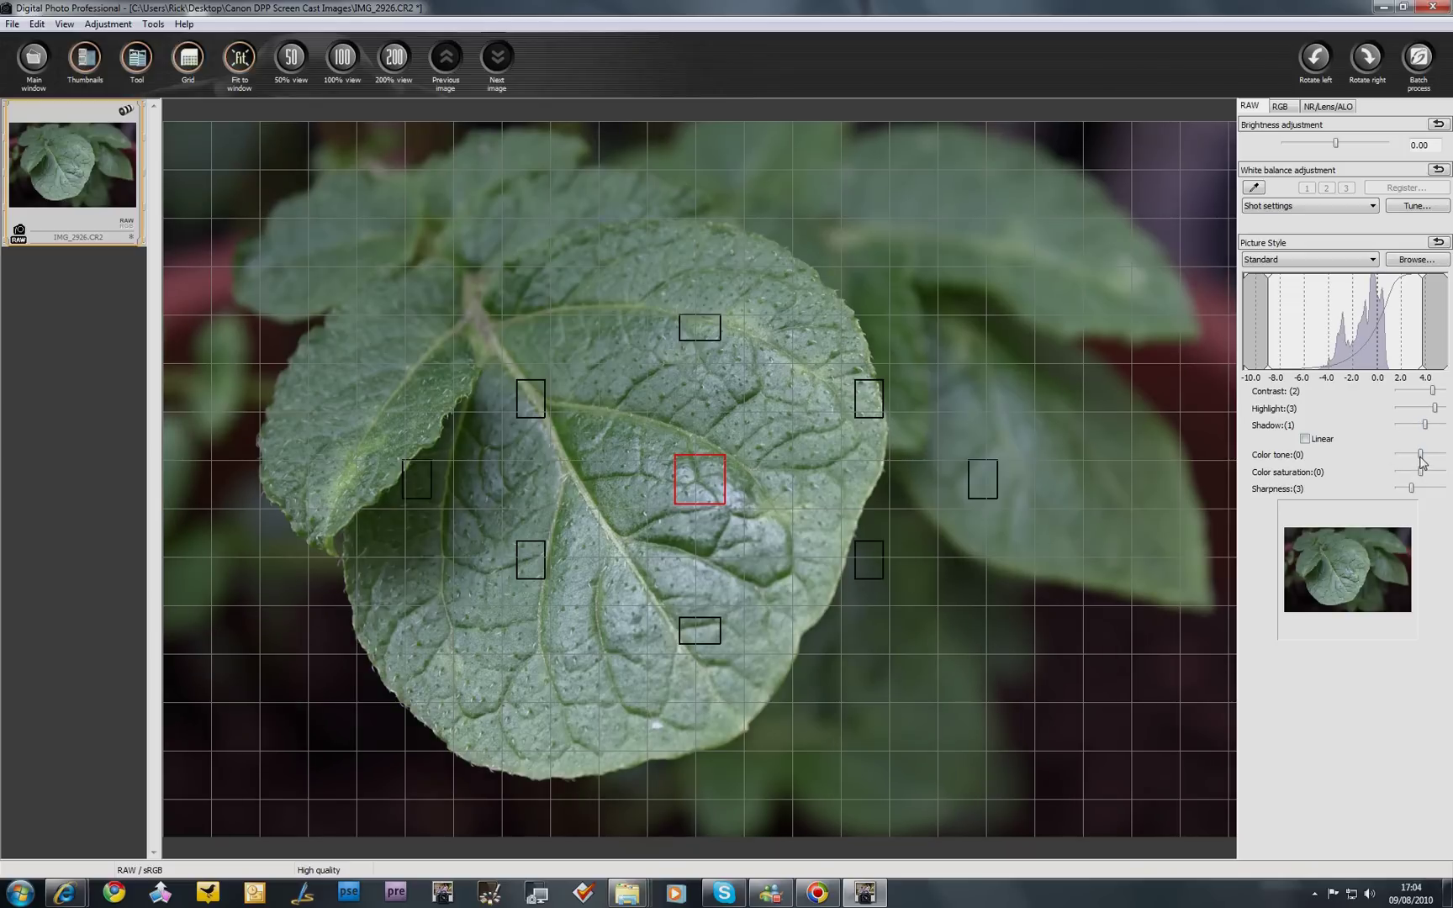
drag(1421, 473, 1430, 478)
Lower Picture Style sharpness to 2, then set it back to 3.
drag(1412, 486, 1417, 489)
drag(1416, 489, 1411, 490)
click(1281, 107)
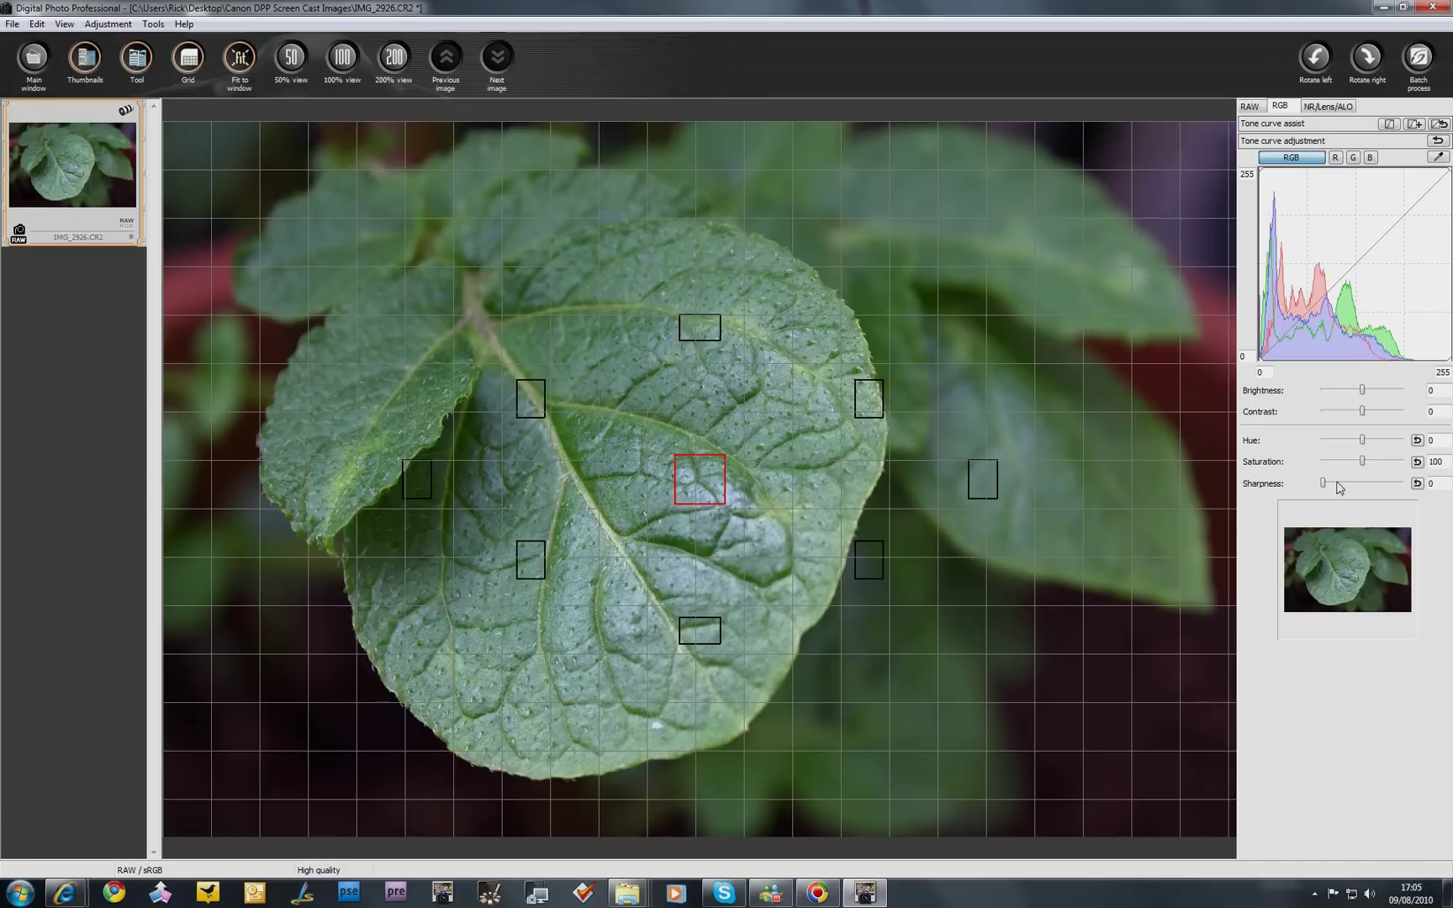
Try Auto Lighting Optimizer at Low, turn it off, and raise luminance noise reduction to 5.
click(1317, 110)
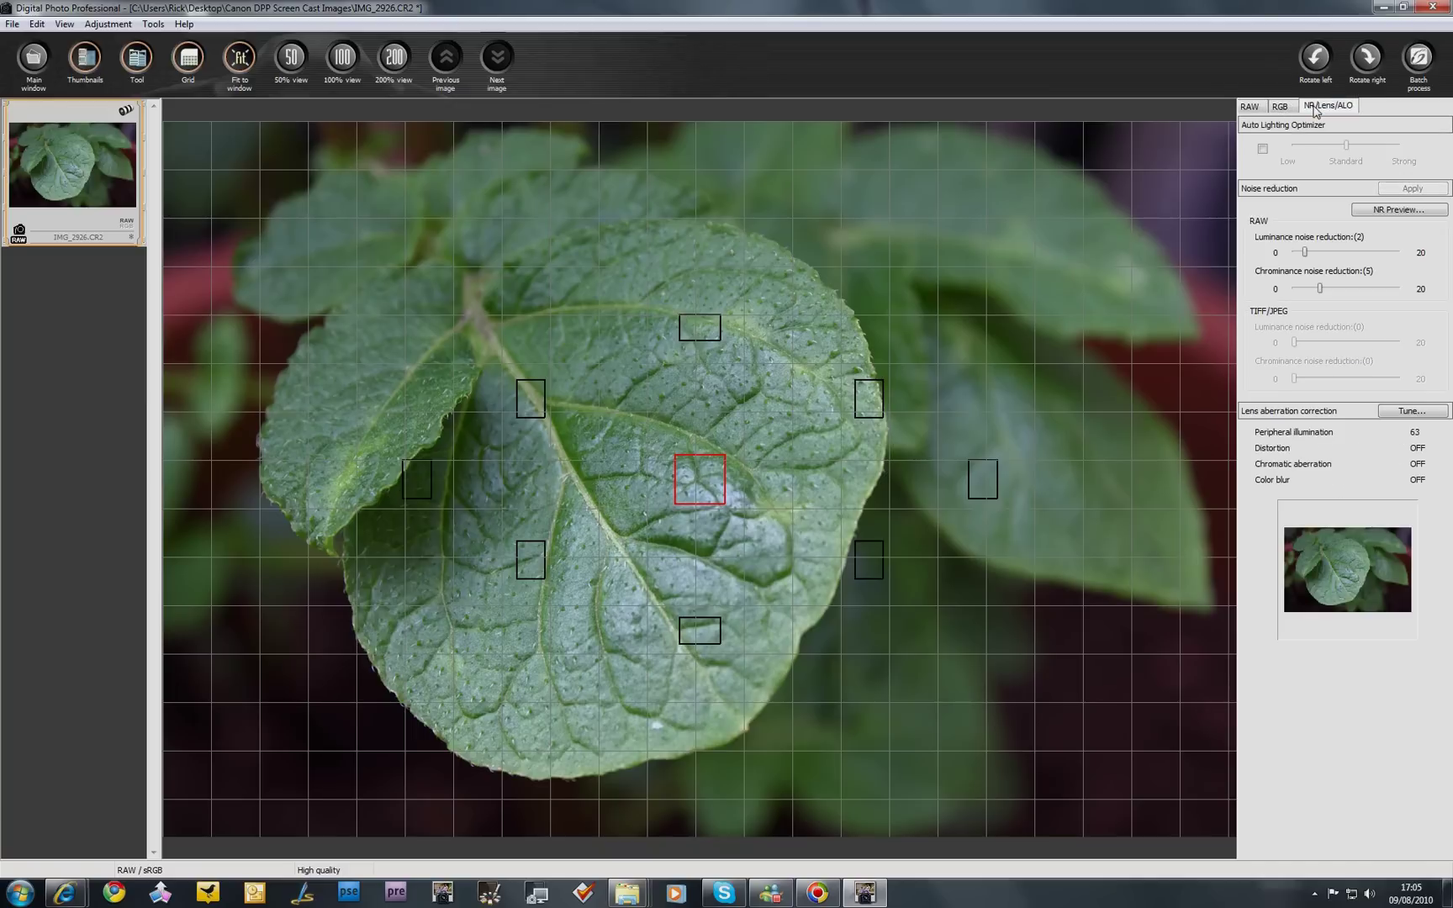
click(1264, 151)
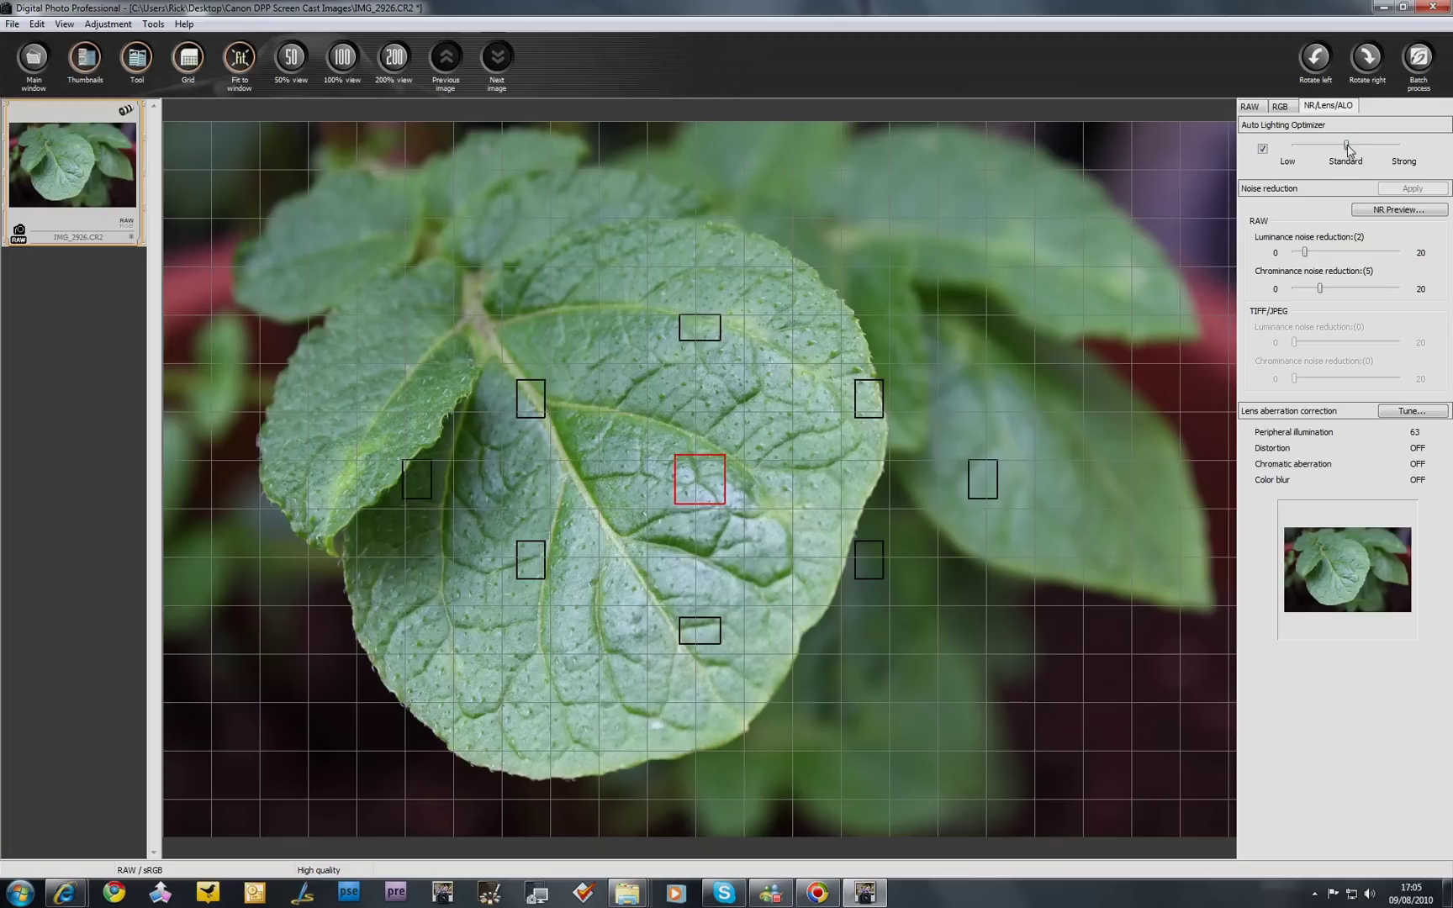
mouse_move(1348, 149)
mouse_down()
mouse_move(1307, 150)
mouse_move(1400, 149)
mouse_move(1341, 150)
mouse_up()
click(1262, 149)
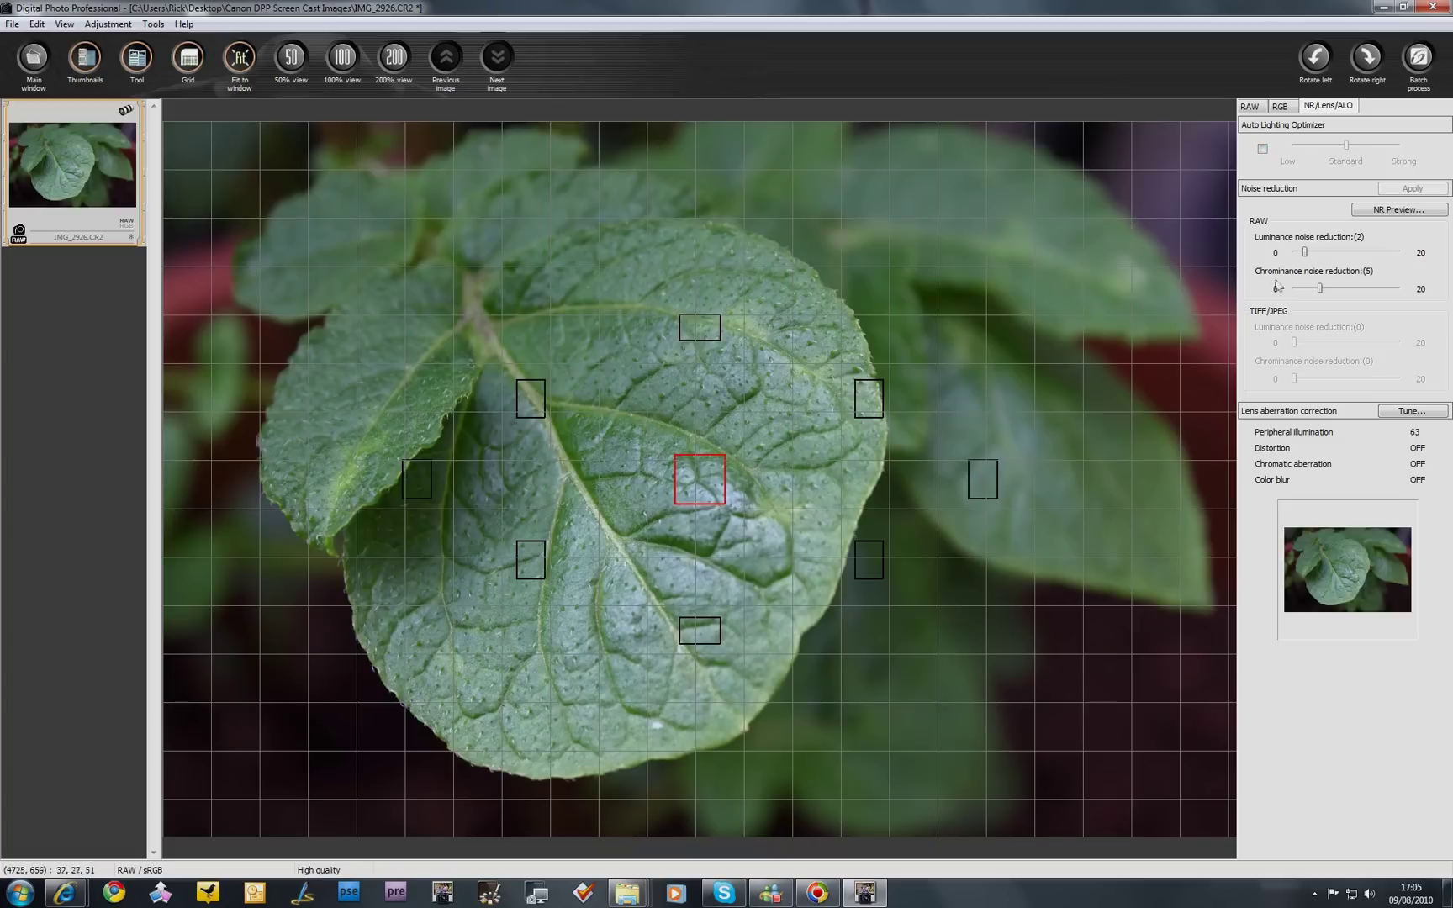
drag(1304, 252, 1321, 253)
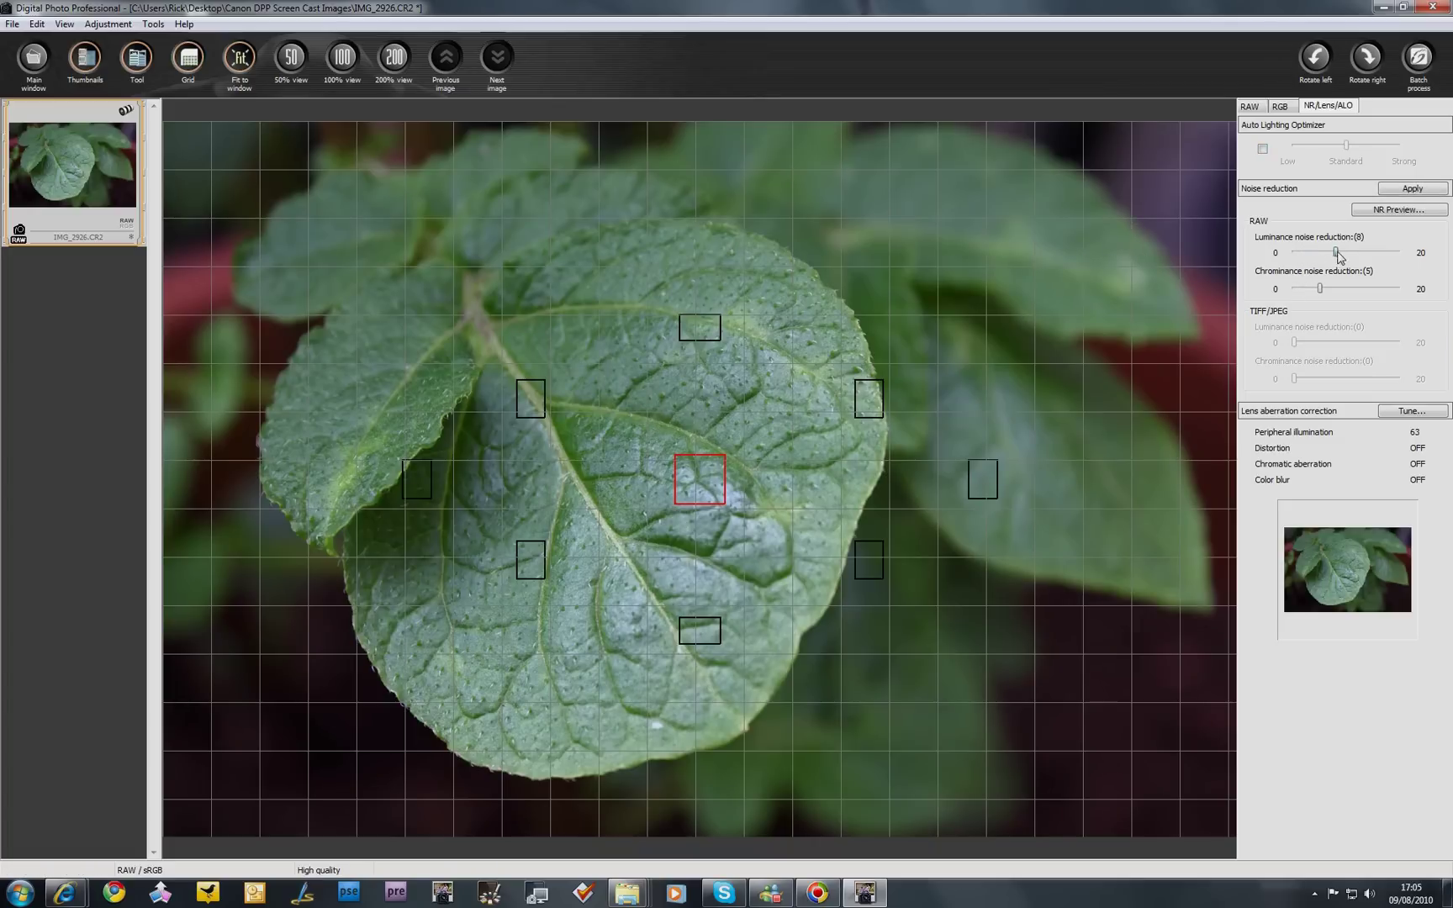
click(1393, 211)
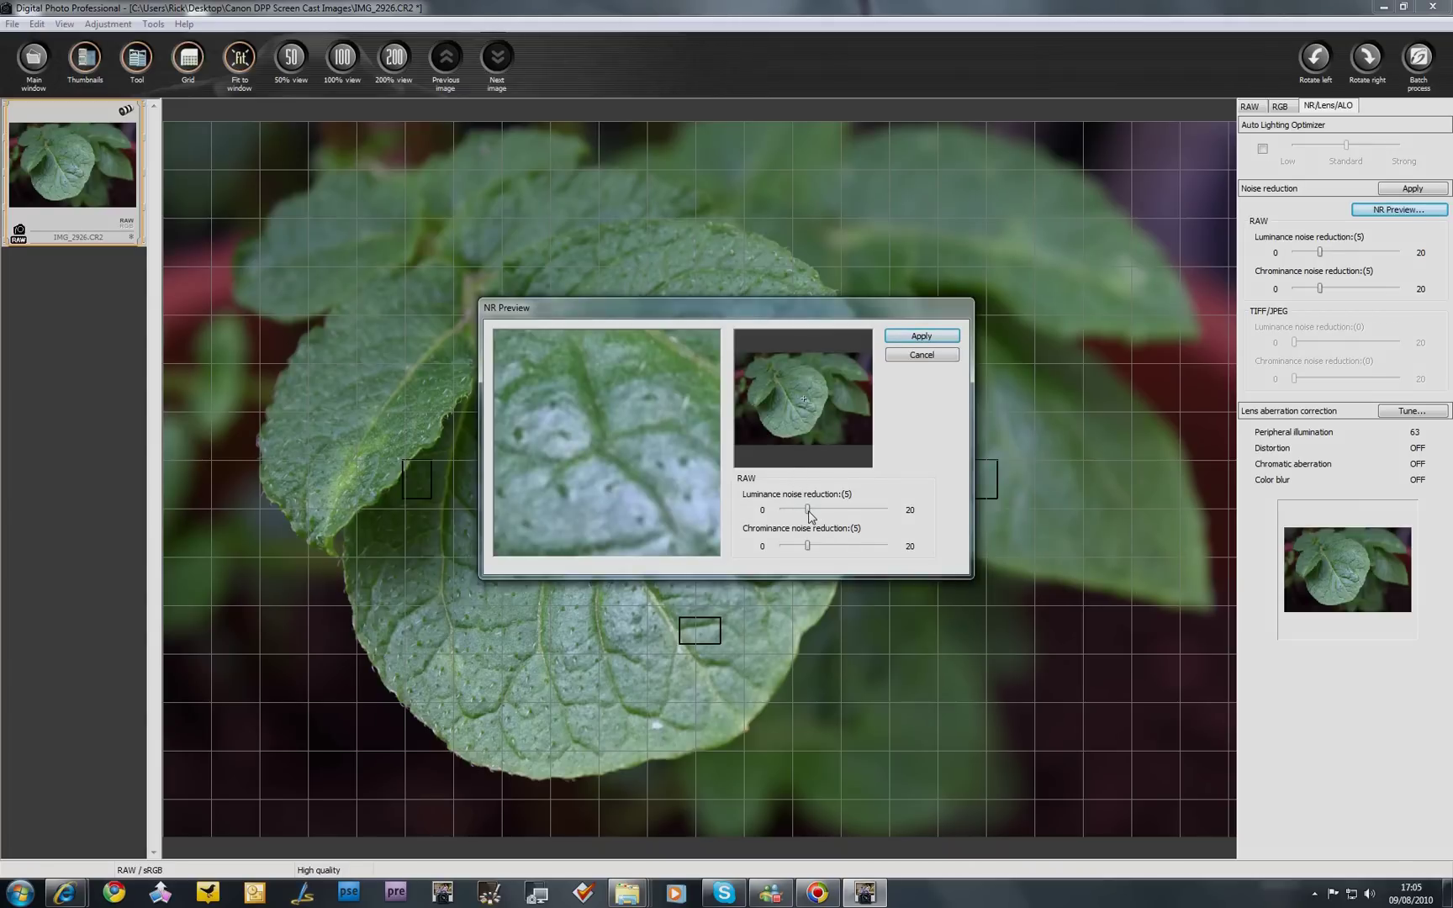
mouse_move(811, 516)
mouse_down()
mouse_move(884, 519)
mouse_move(791, 515)
mouse_up()
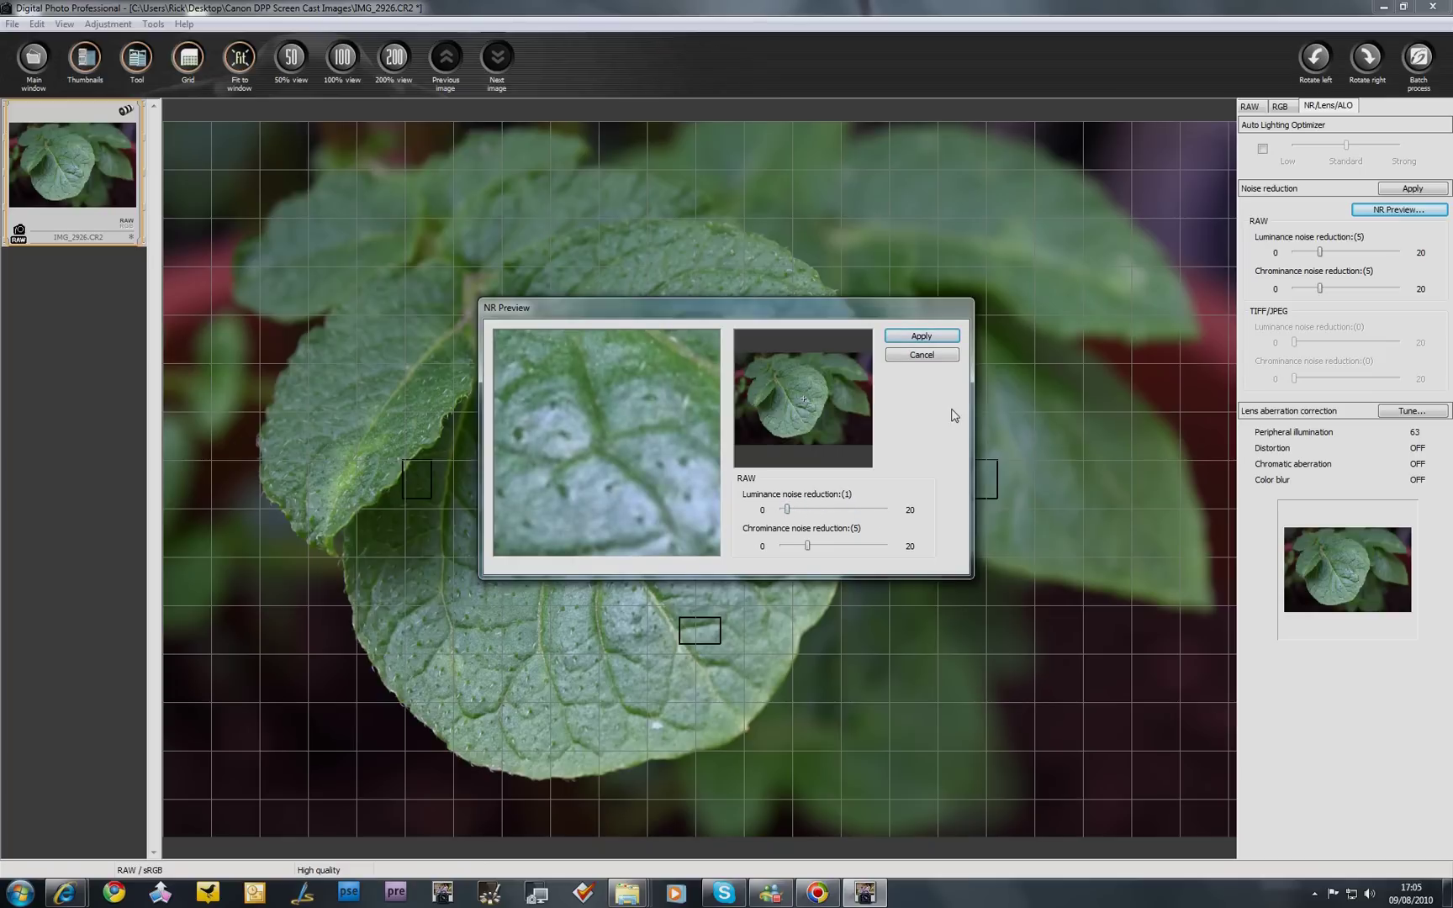
click(922, 356)
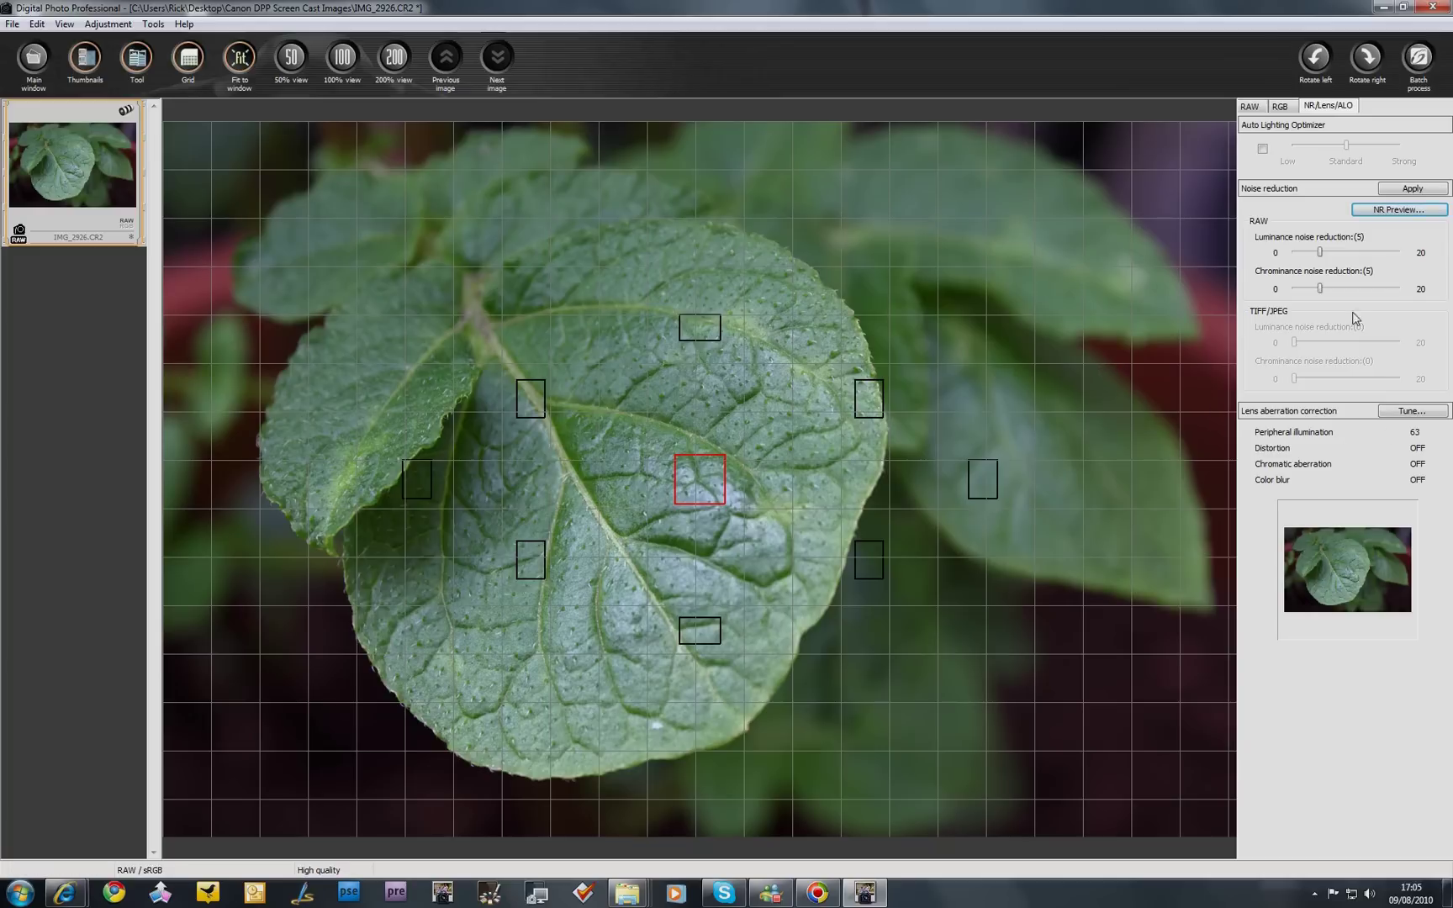
click(1248, 108)
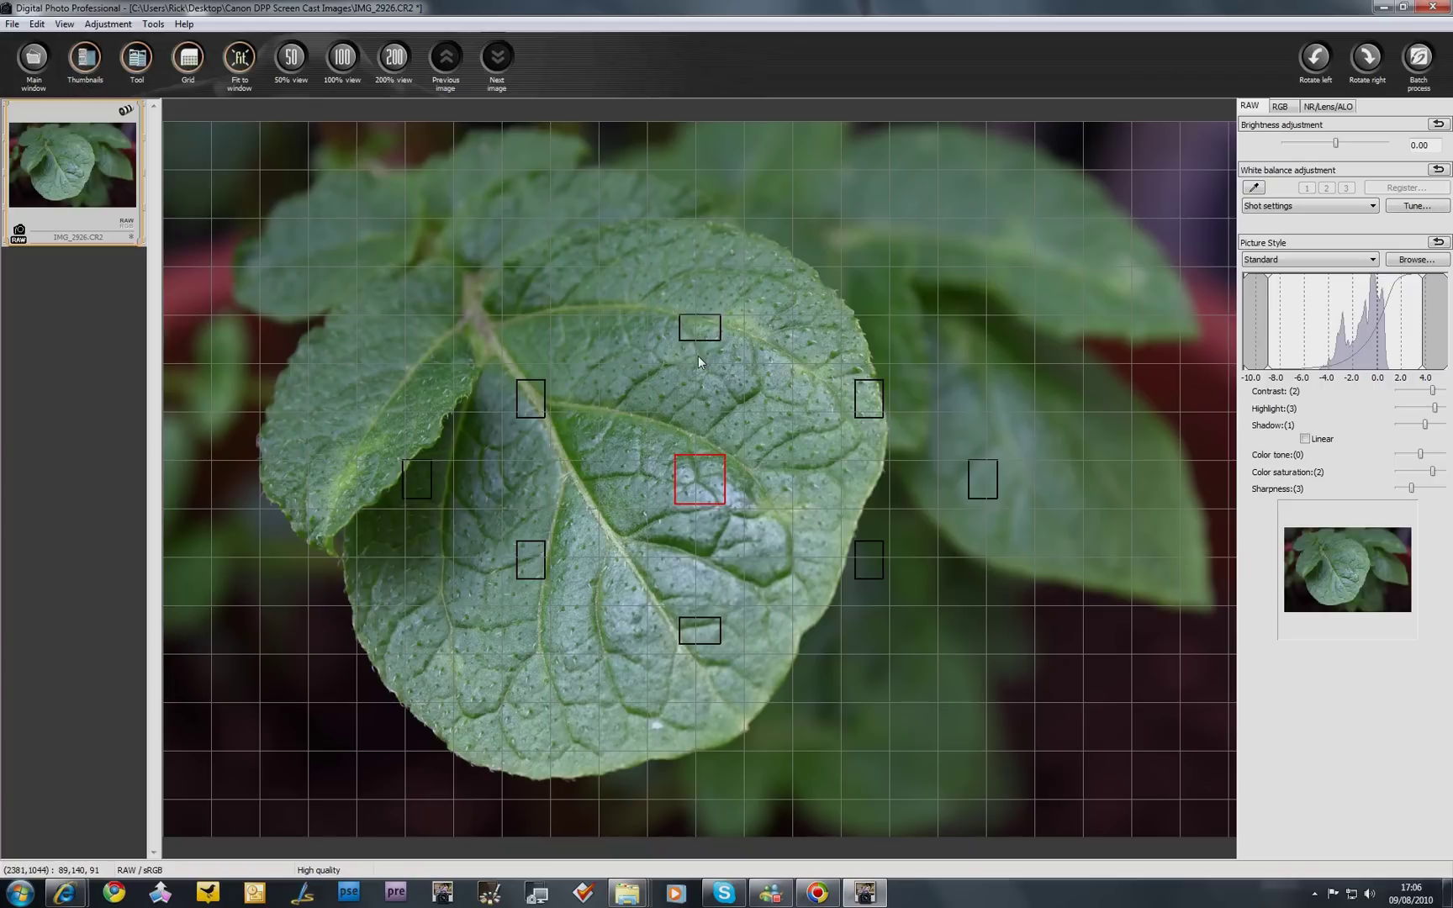
Go back to the main window's 11-image folder list.
click(33, 59)
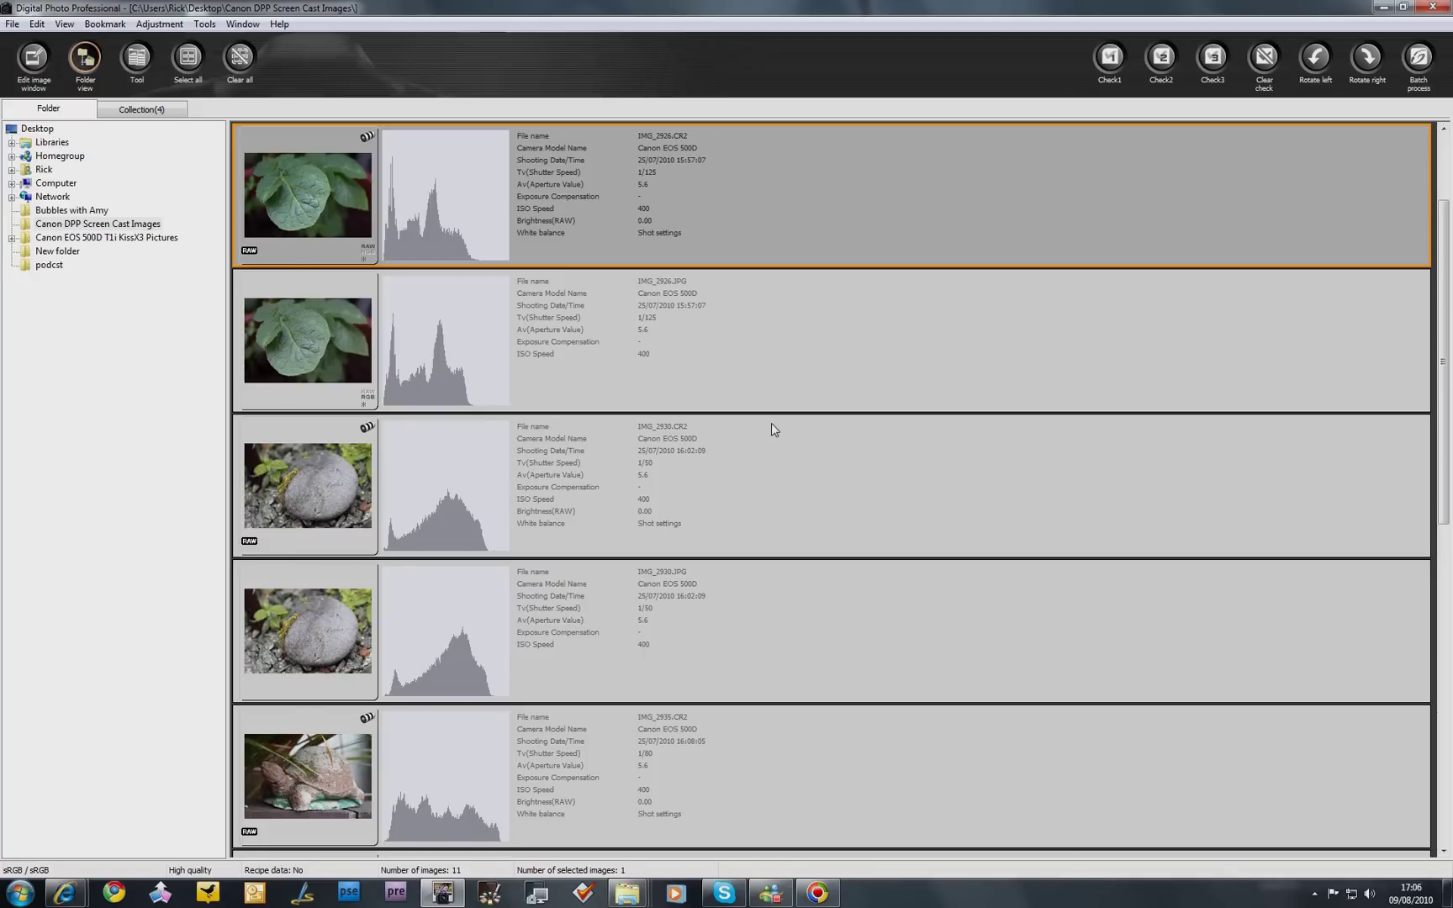
drag(1443, 355, 1450, 400)
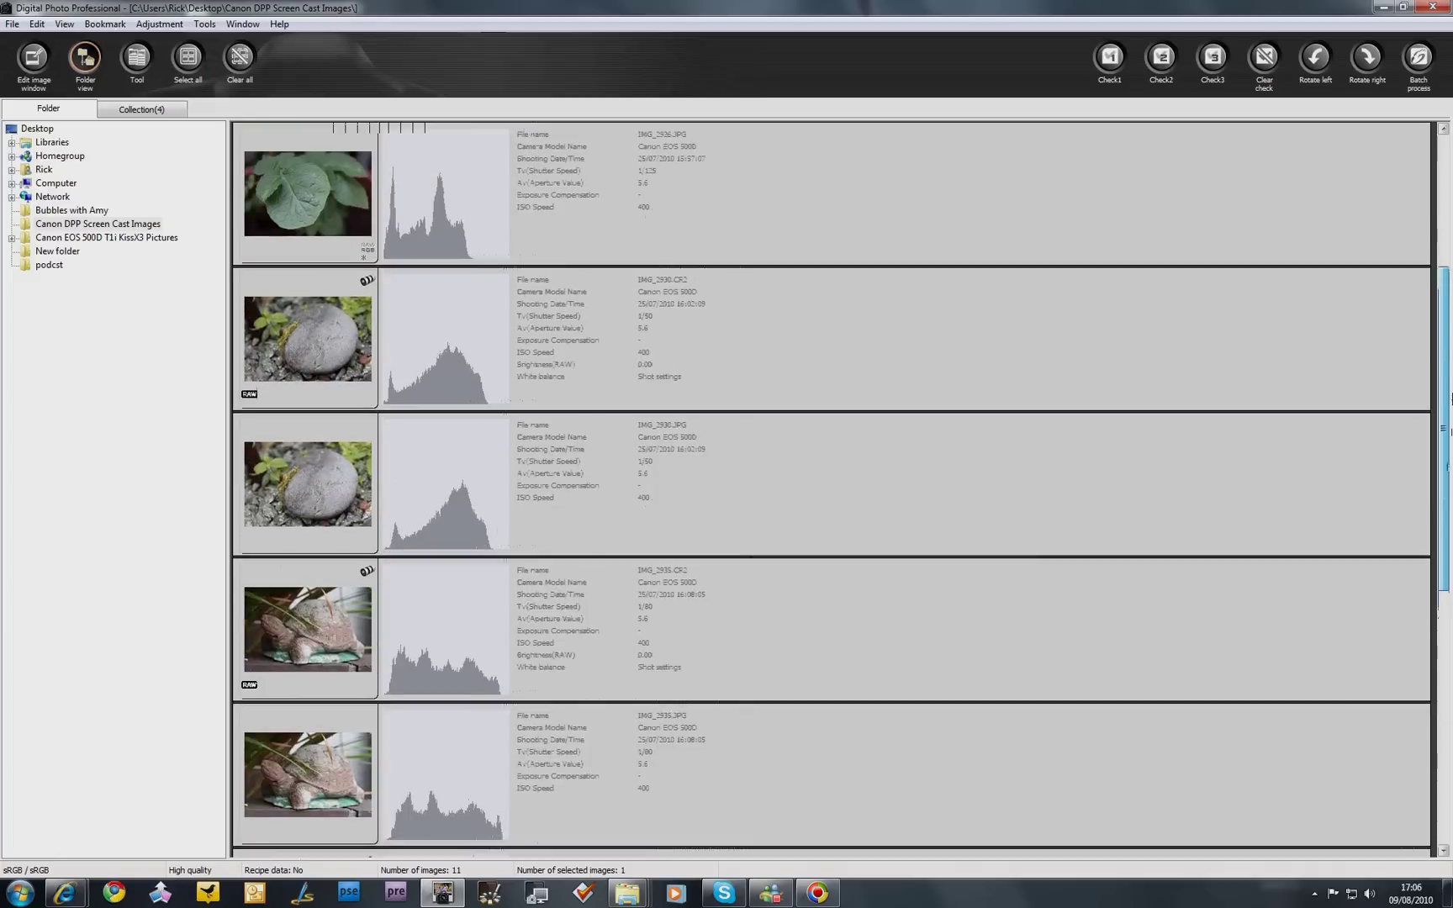
scroll(1451, 400, up, 3)
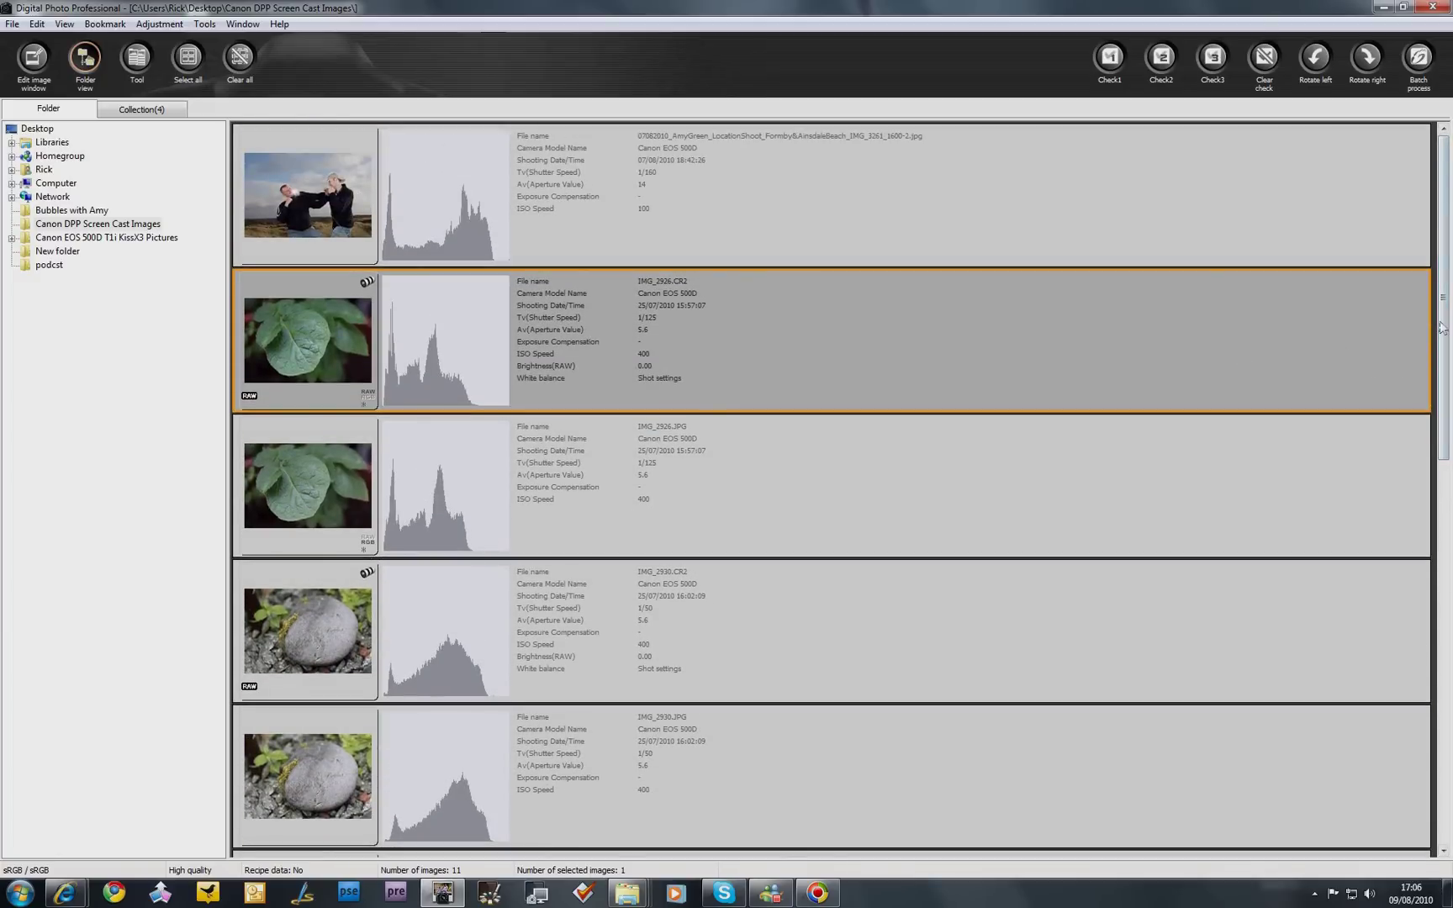
drag(1443, 328, 1445, 392)
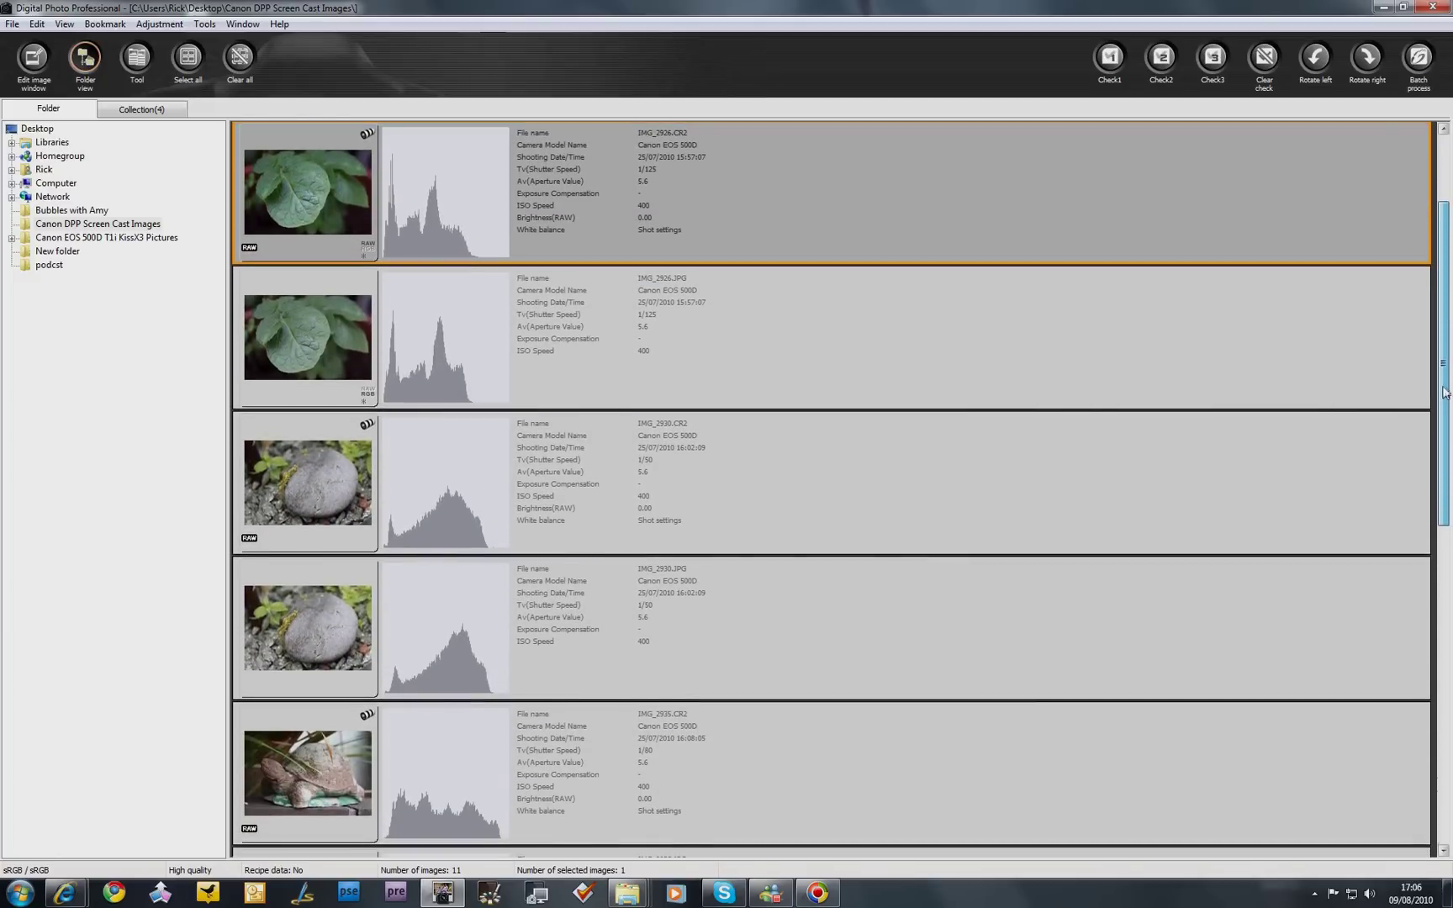